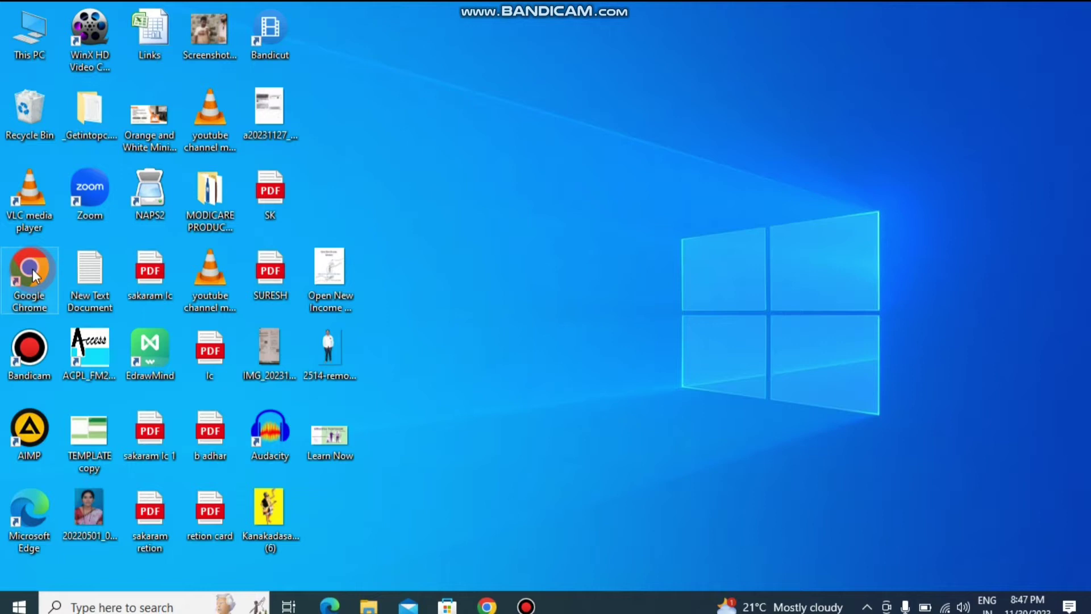
Launch Chrome full-screen and search Google for 'parivahan'
double_click(32, 268)
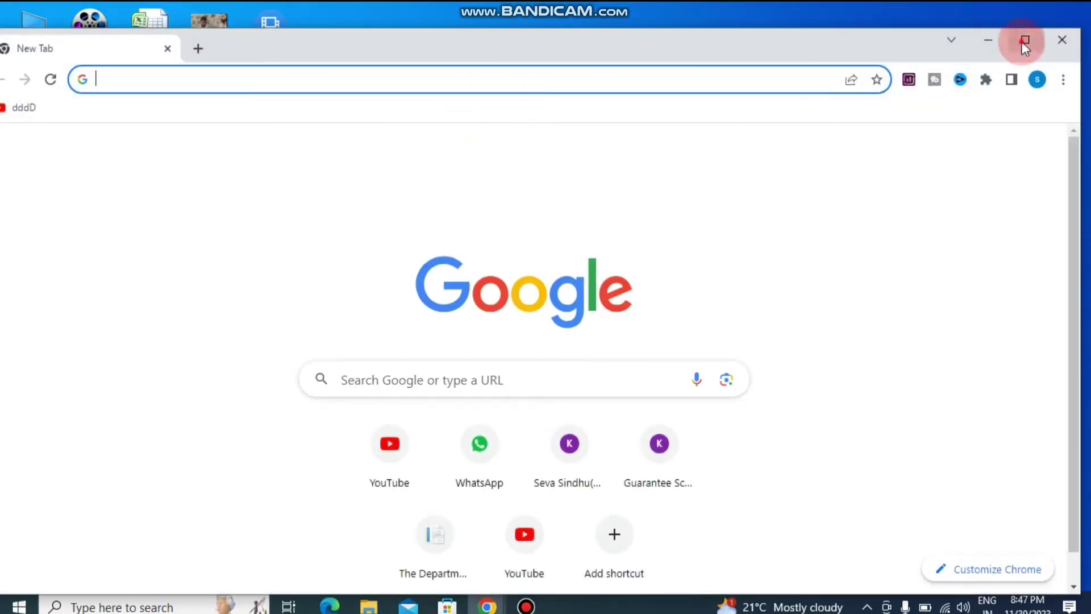
left_click(1022, 41)
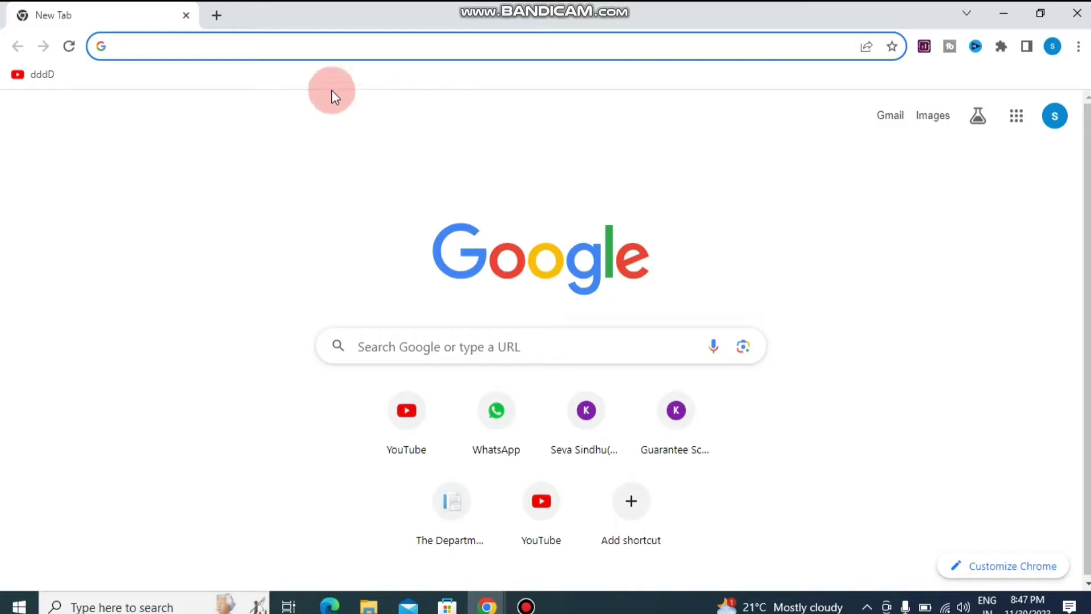
left_click(121, 46)
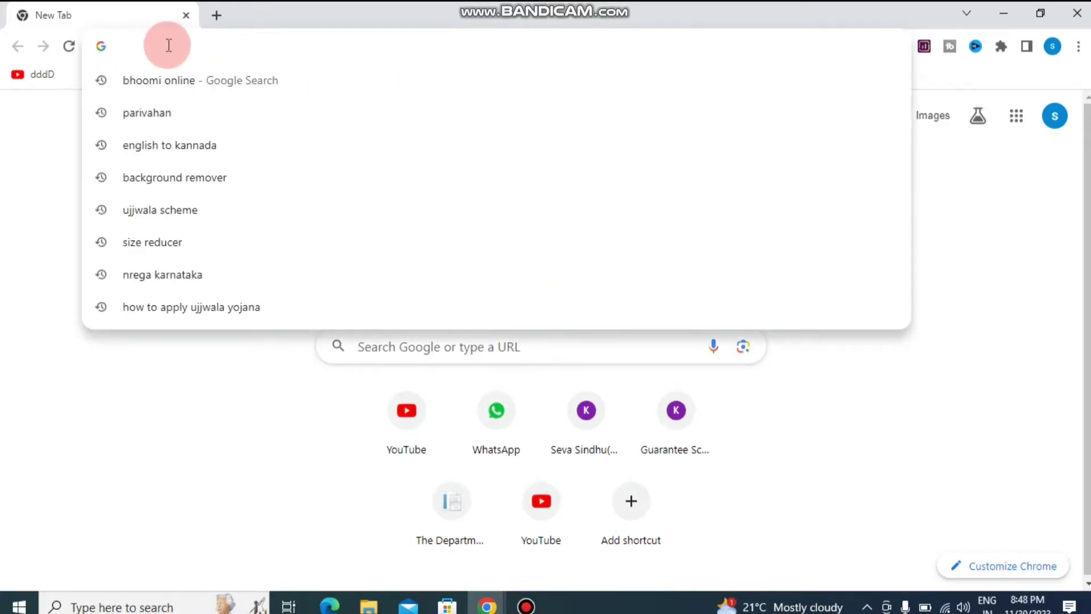
type("pariv")
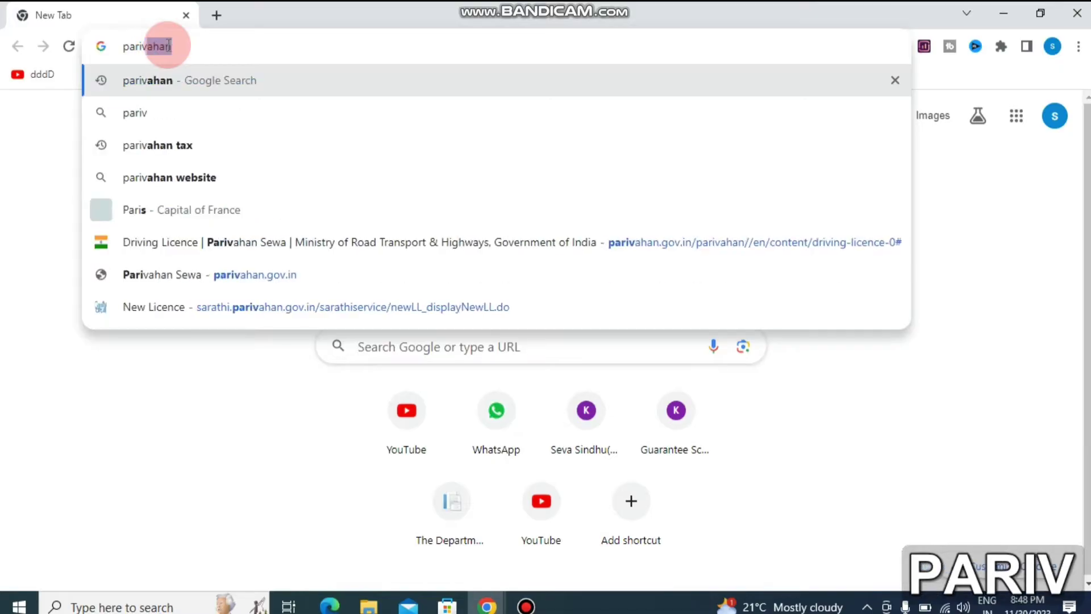
type("ahan")
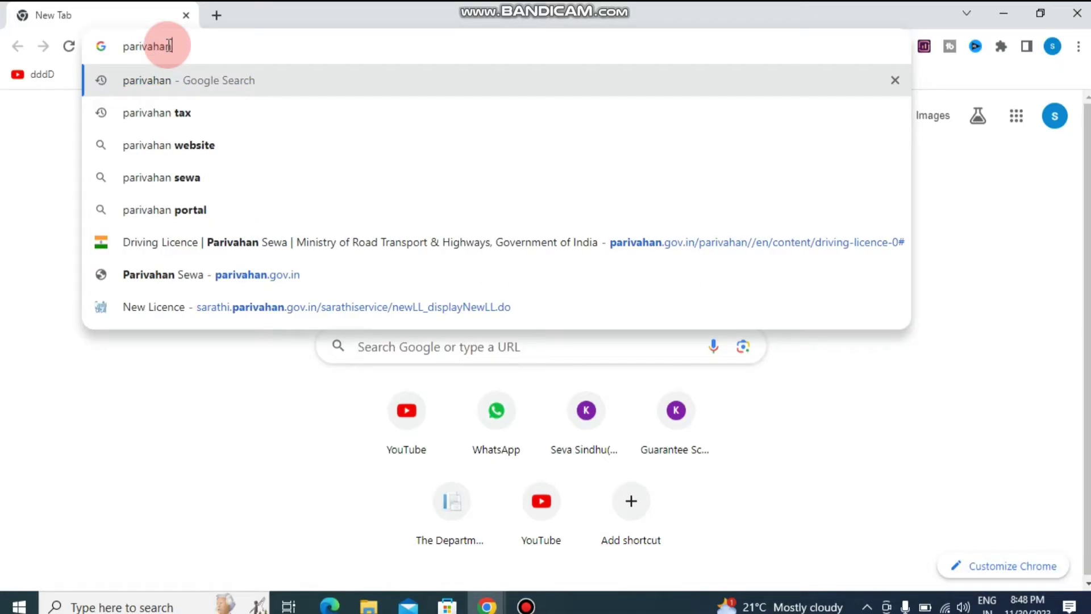
key("Return")
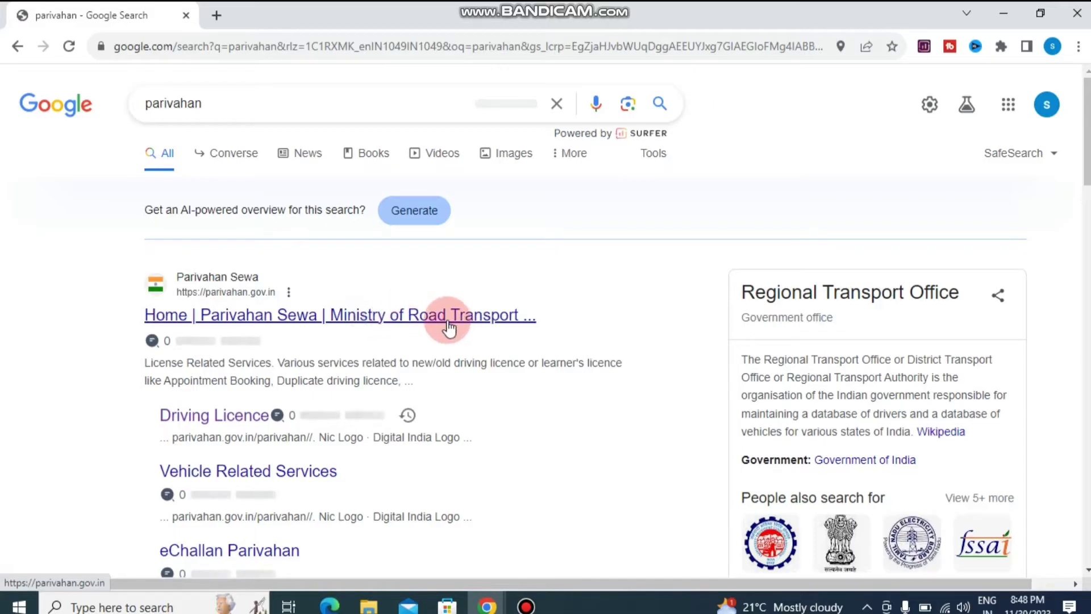
Open the Parivahan Sewa site and go to Online Services > Driving License Related Services
left_click(345, 319)
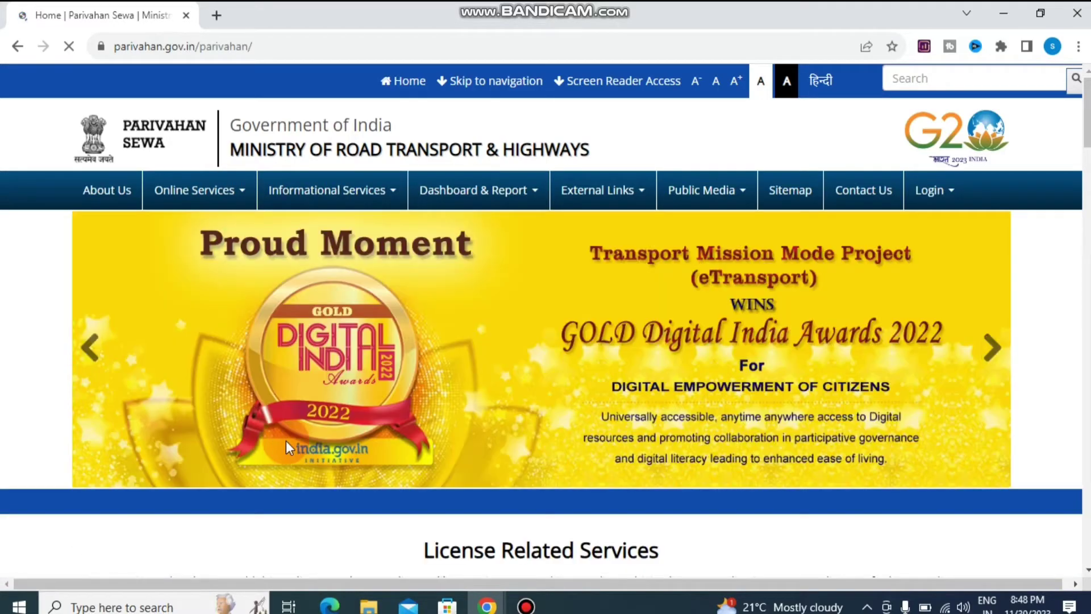
scroll(550, 450, "down", 7)
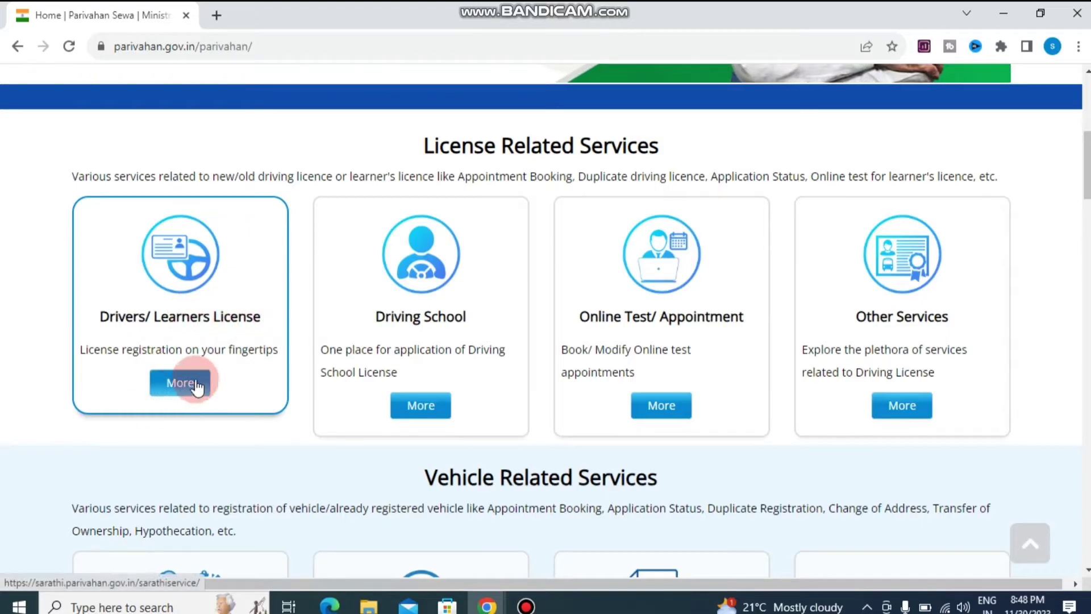
scroll(295, 314, "up", 4)
scroll(296, 314, "up", 3)
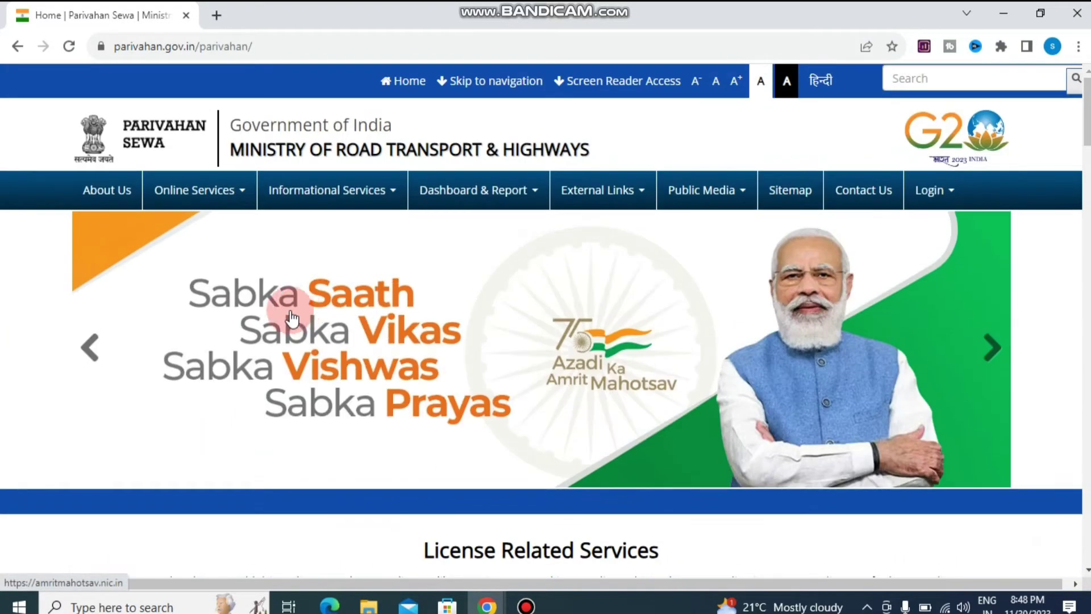
mouse_move(242, 186)
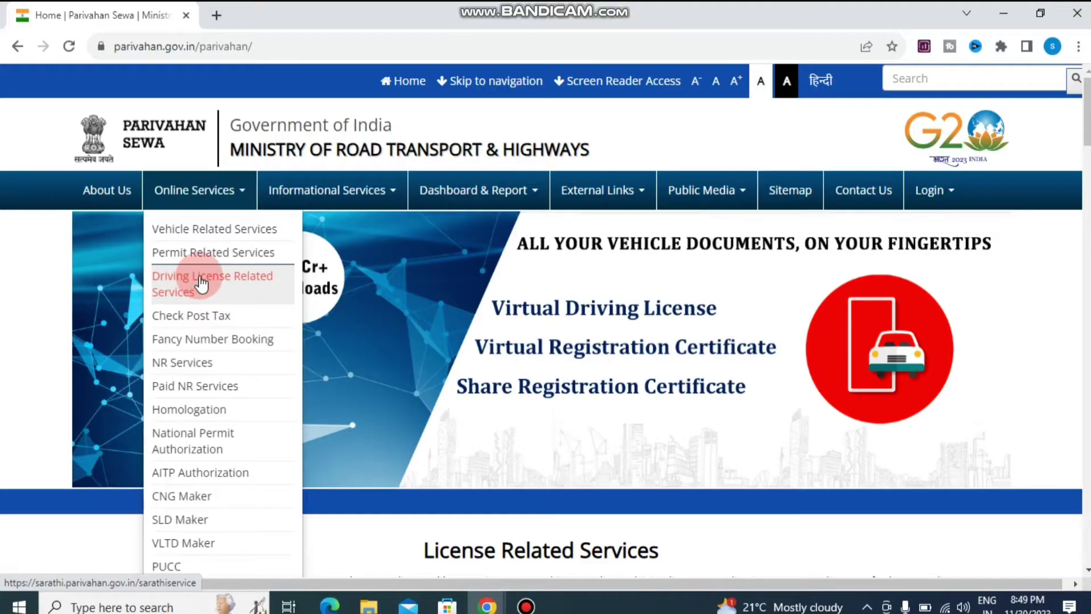
left_click(200, 282)
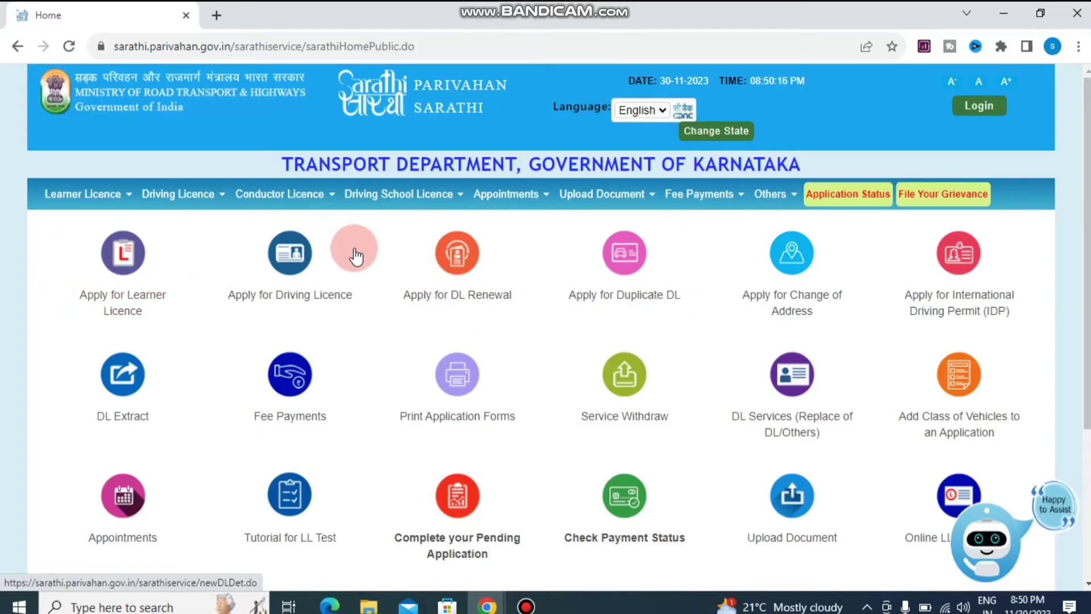
On the Karnataka Sarathi home page, choose Apply for Learner Licence
left_click(434, 198)
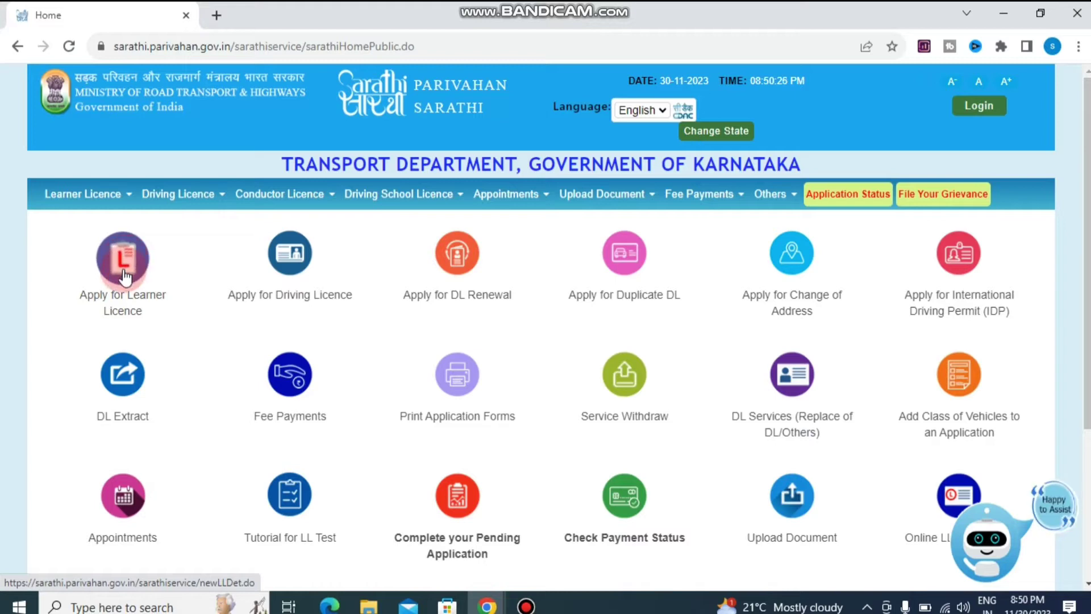
left_click(125, 277)
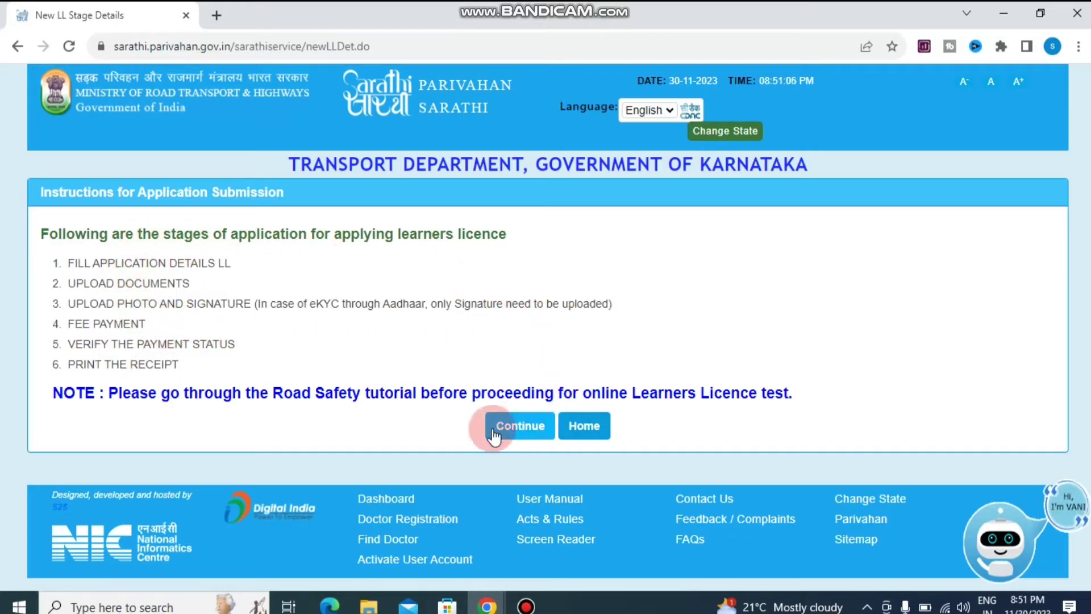
Continue past the stage instructions and submit as a General category applicant holding no licence
left_click(528, 434)
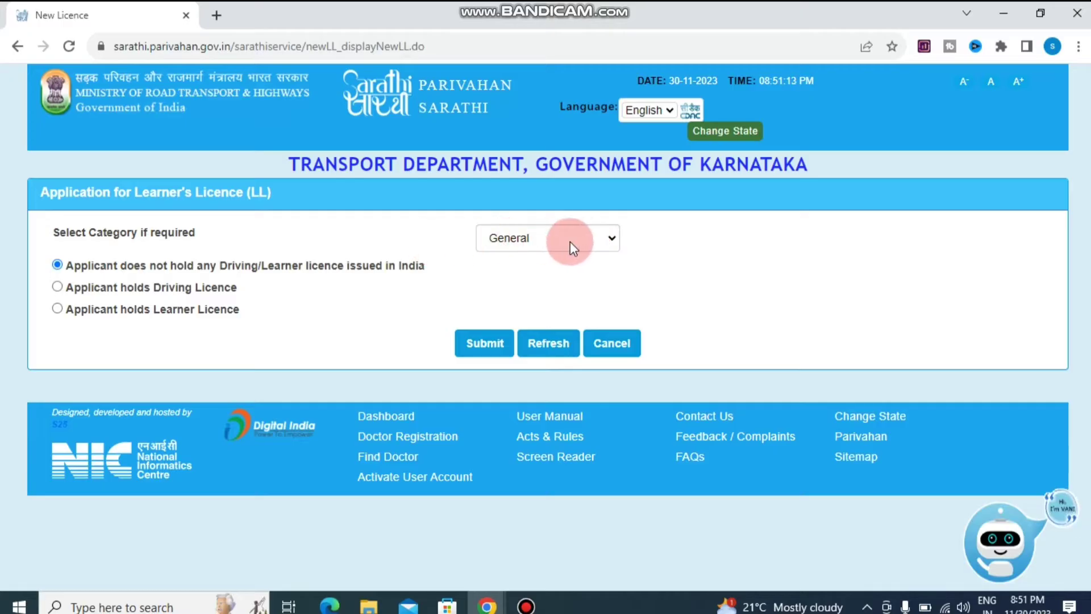
left_click(593, 240)
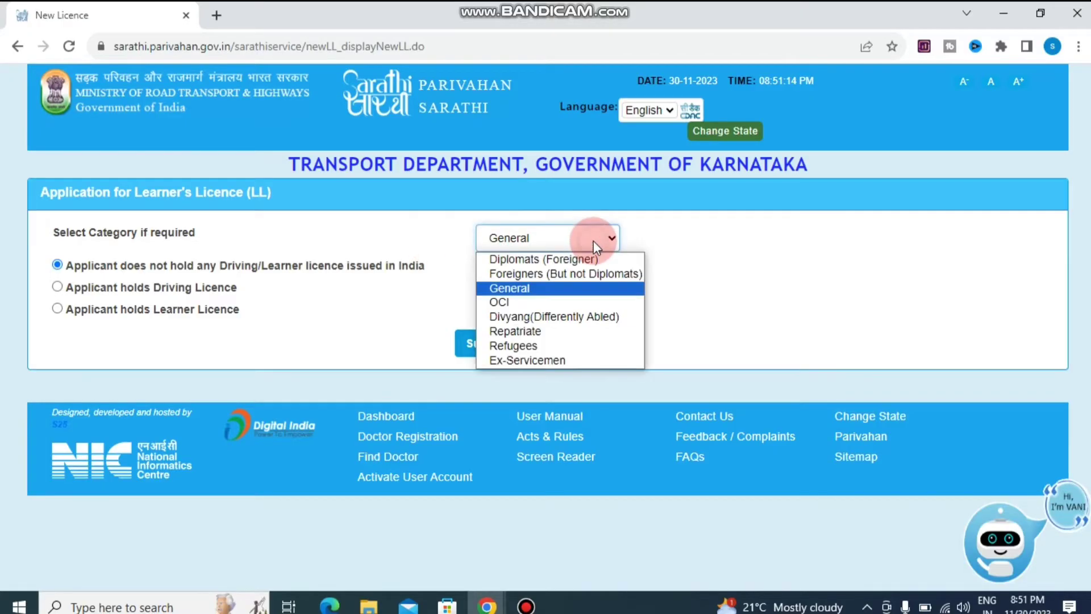
left_click(524, 292)
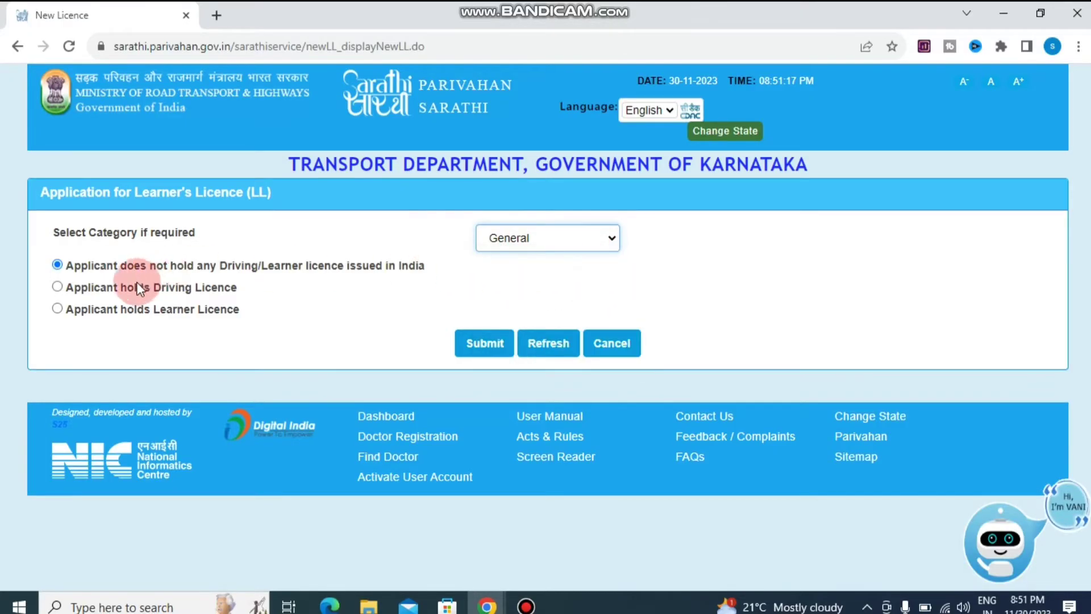
left_click(554, 237)
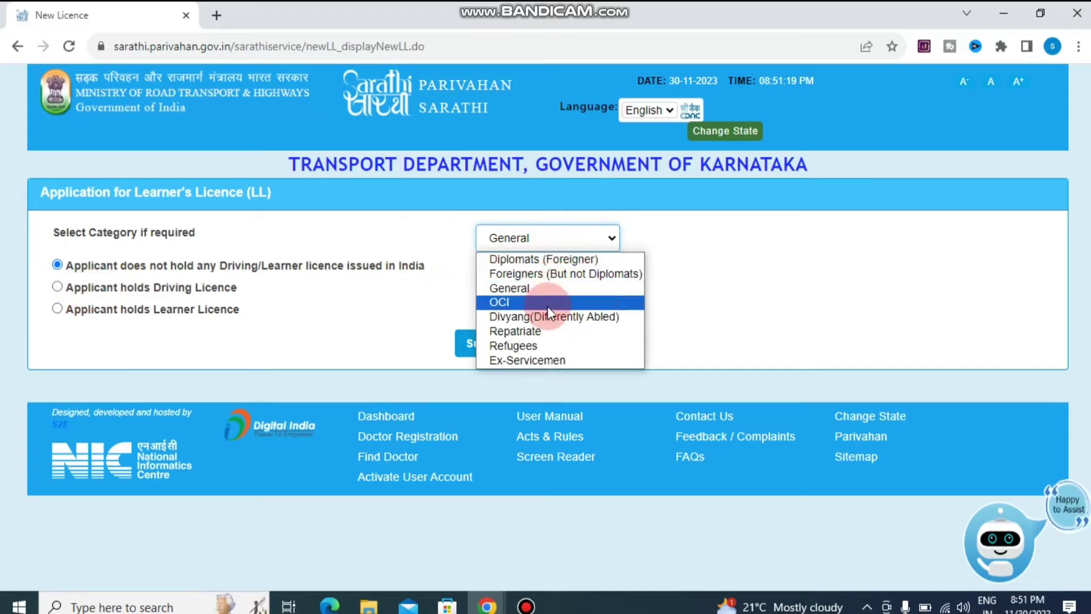
left_click(404, 299)
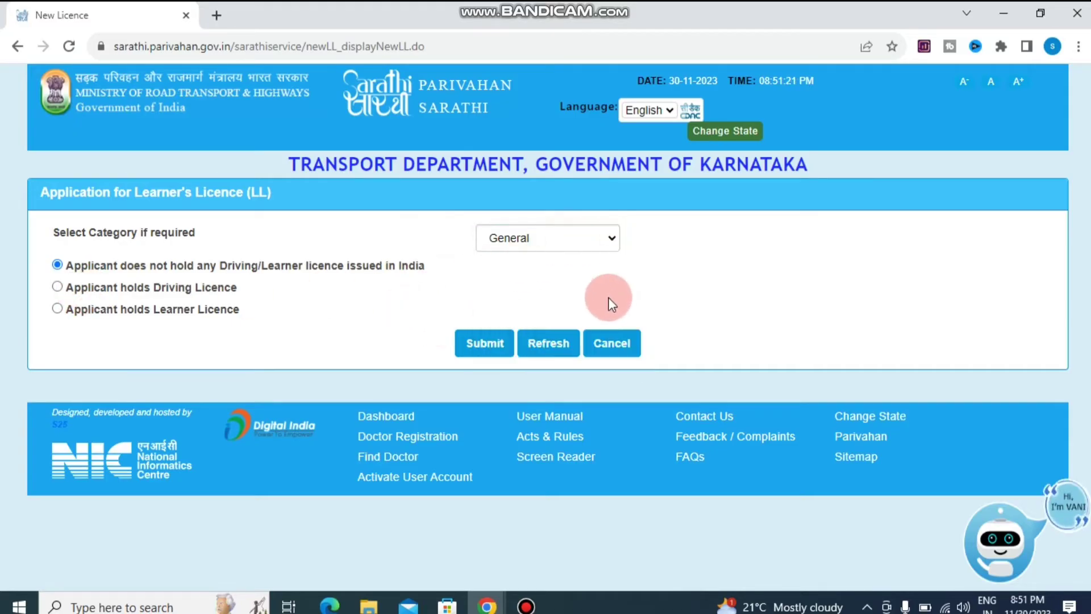
left_click(486, 348)
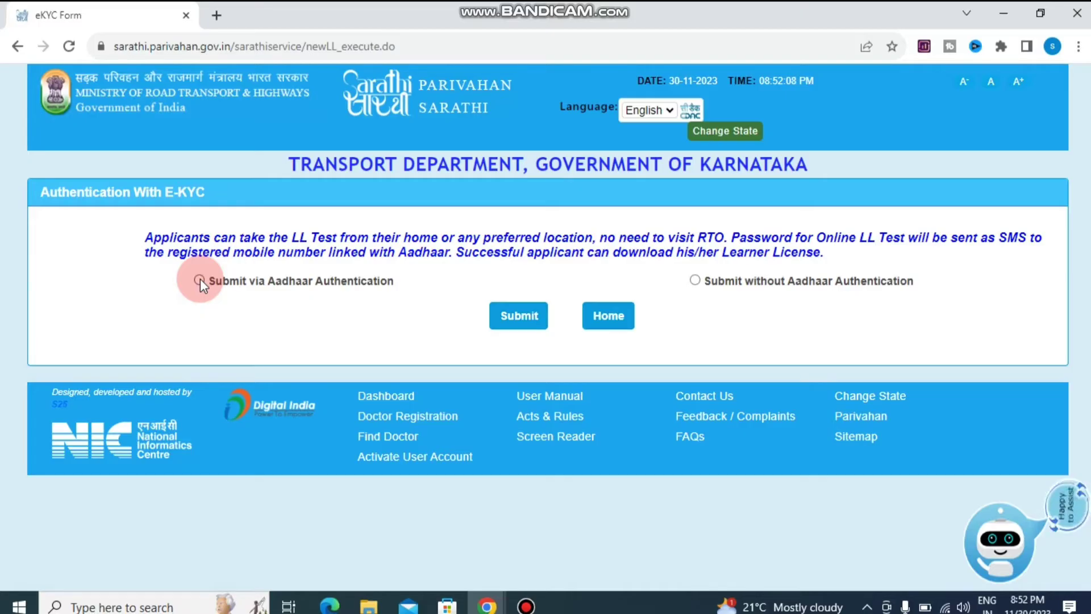
Choose Submit via Aadhaar Authentication, confirm the alert and dismiss the mobile number notice
left_click(200, 280)
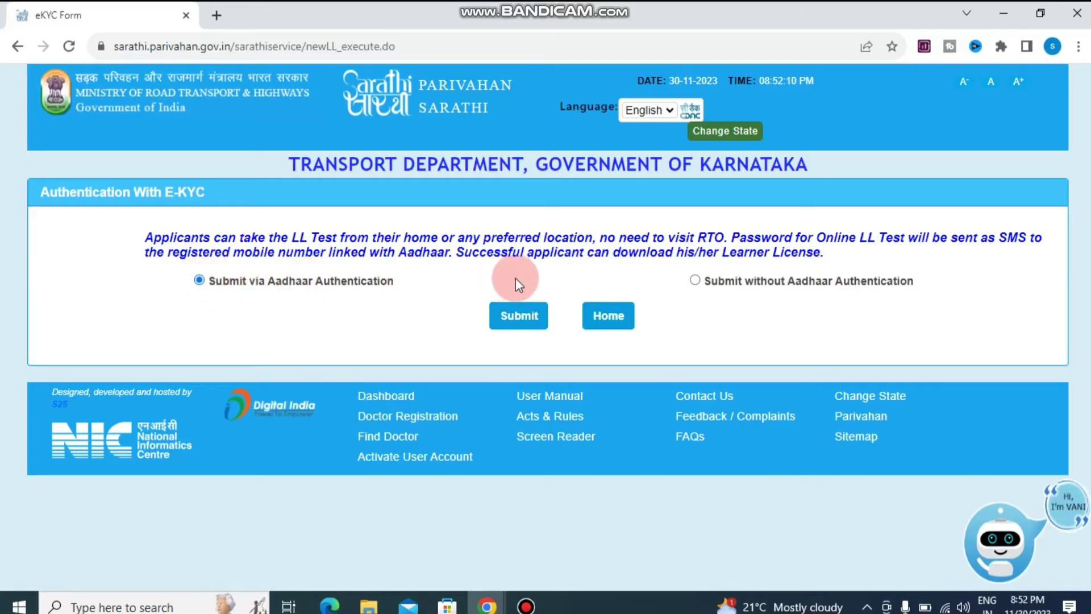
left_click(519, 318)
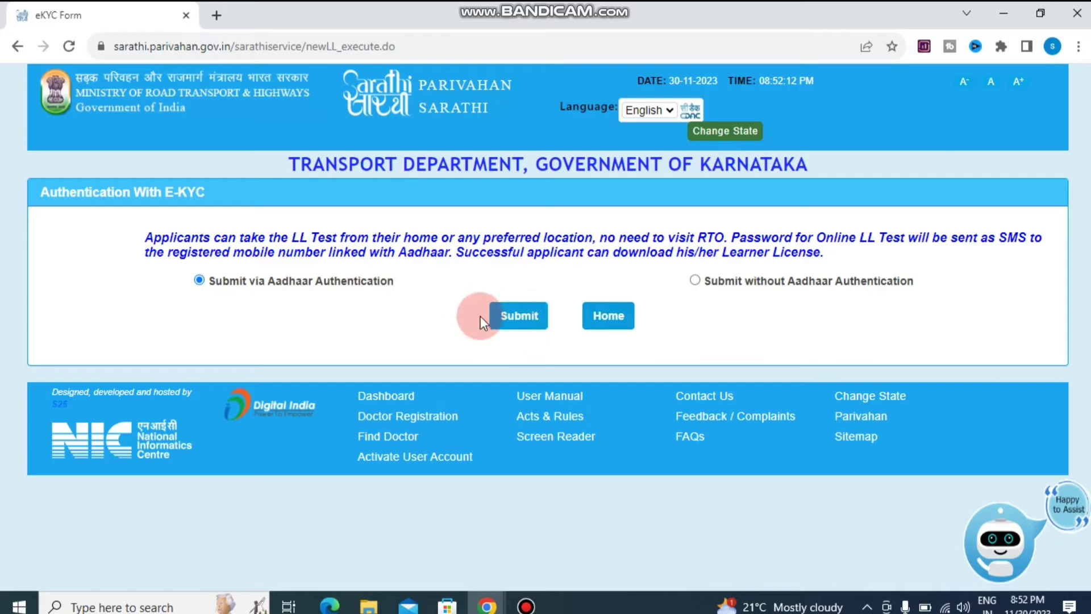
left_click(562, 280)
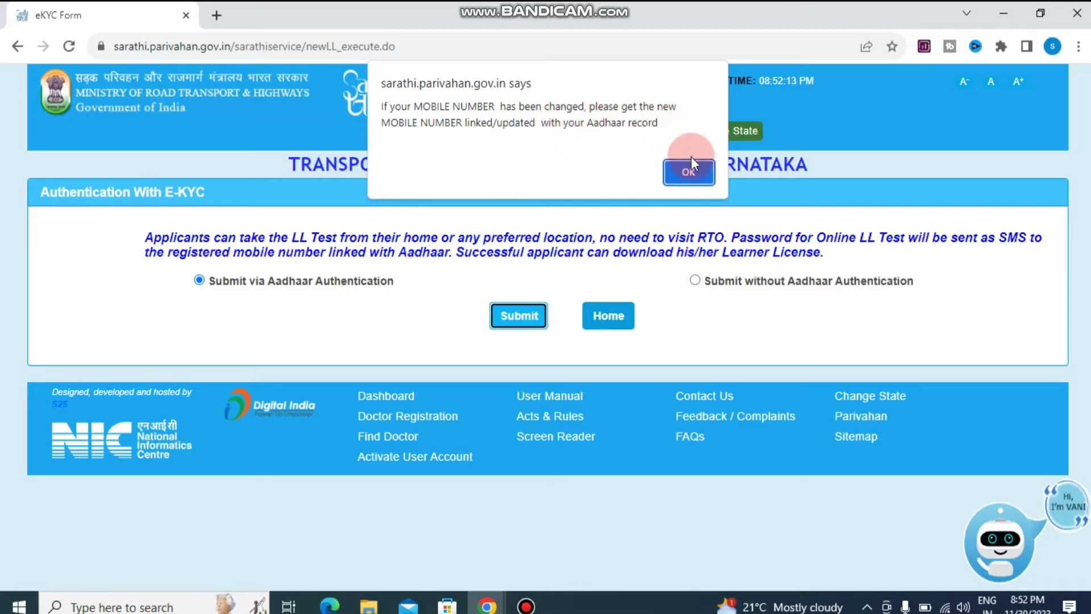
left_click(689, 173)
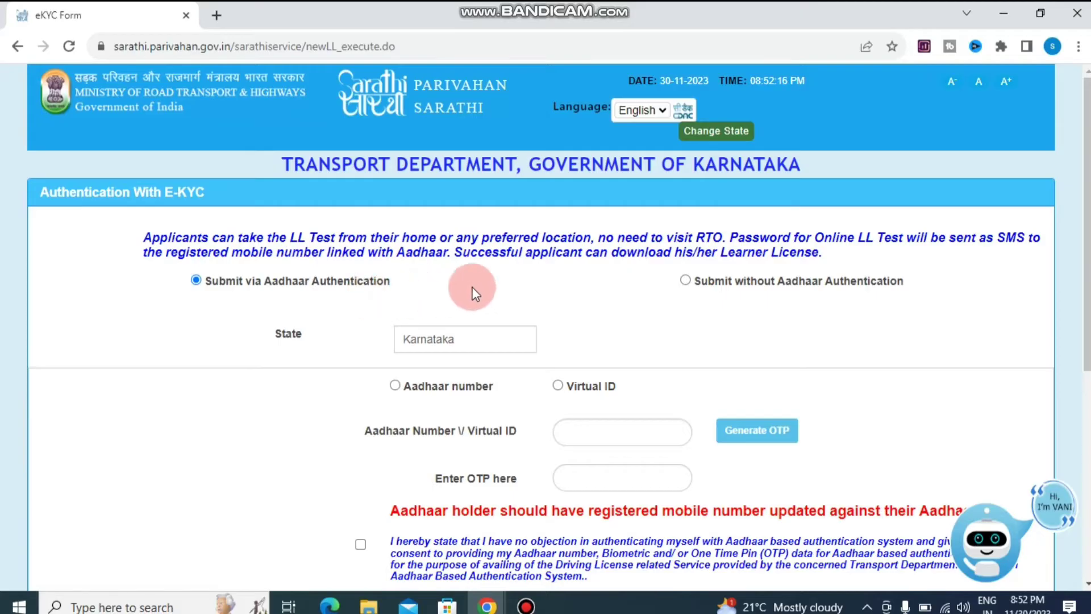
scroll(509, 287, "down", 1)
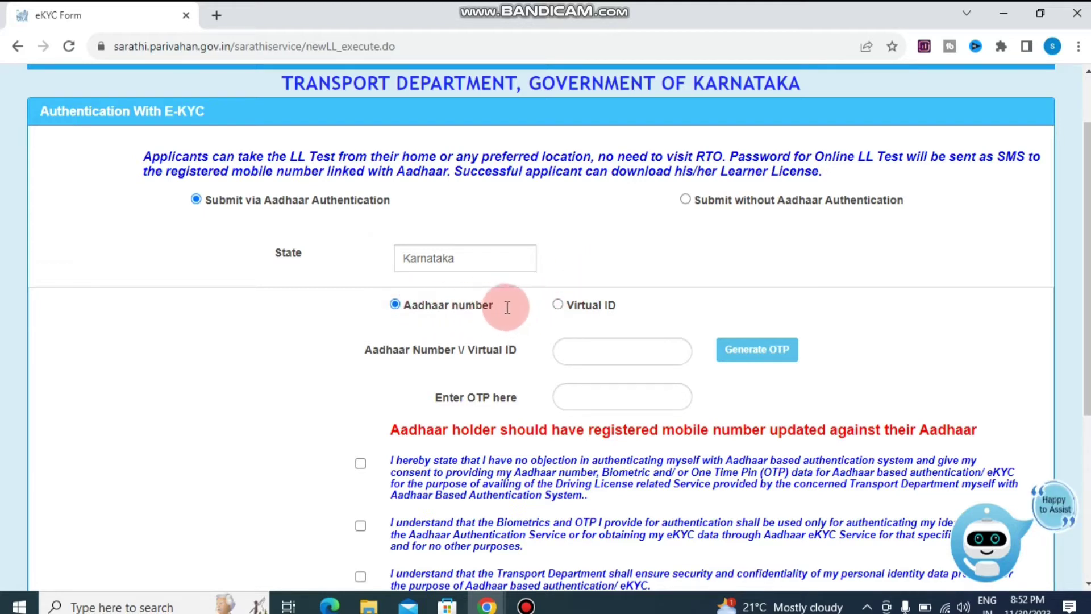
Request an Aadhaar OTP to the registered mobile and enter the received code
left_click(566, 350)
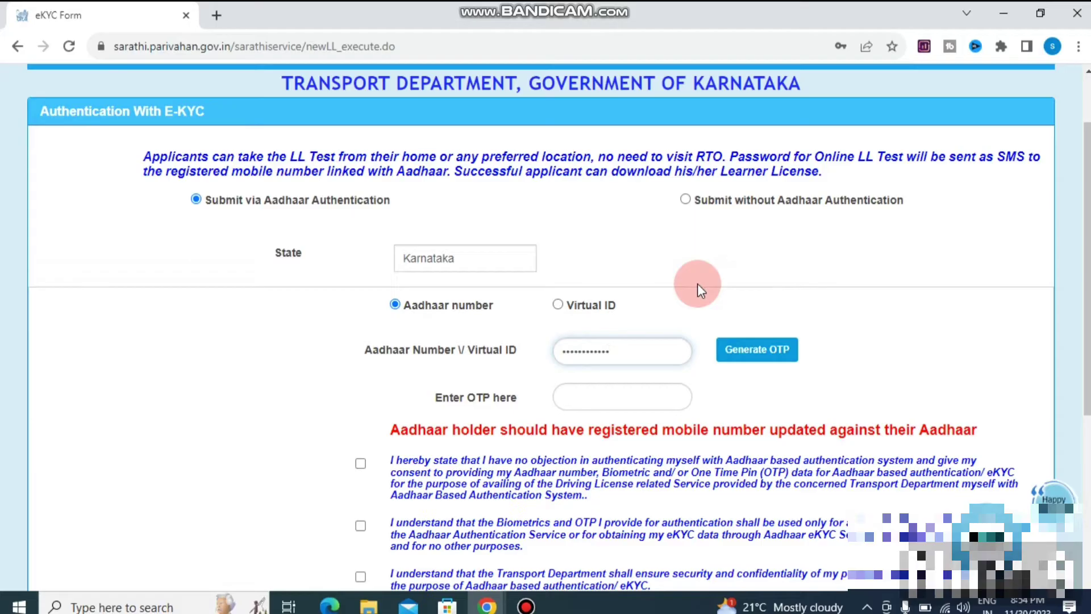
left_click(622, 343)
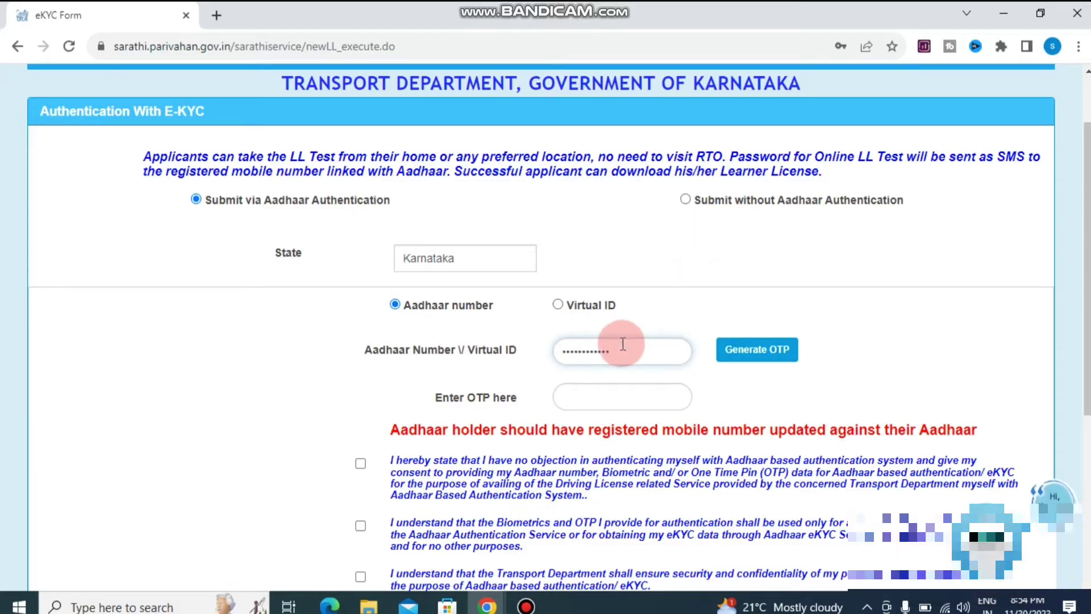
left_click(757, 356)
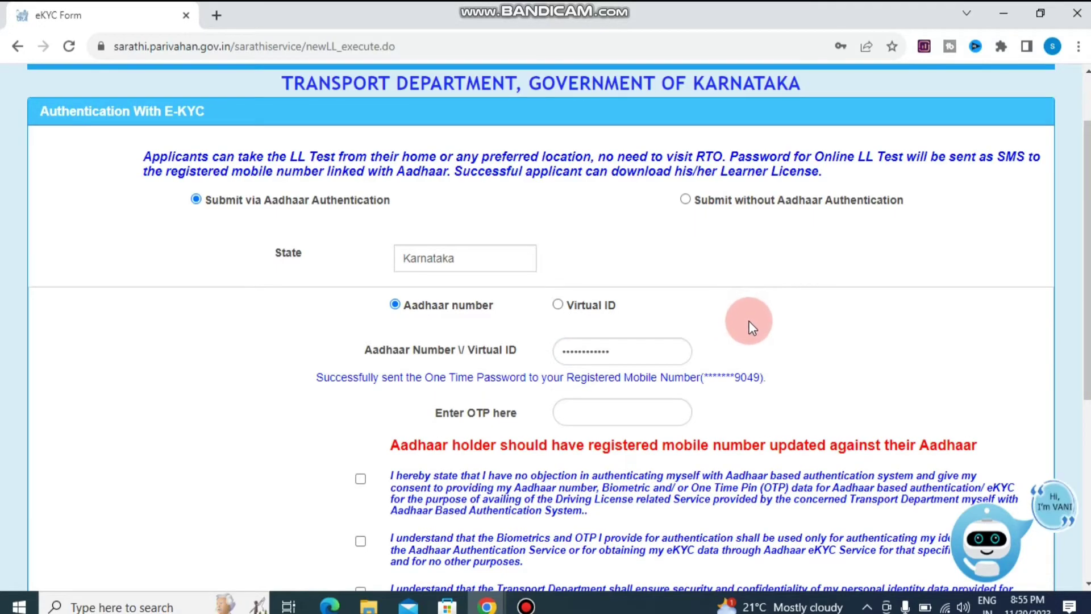
left_click(597, 415)
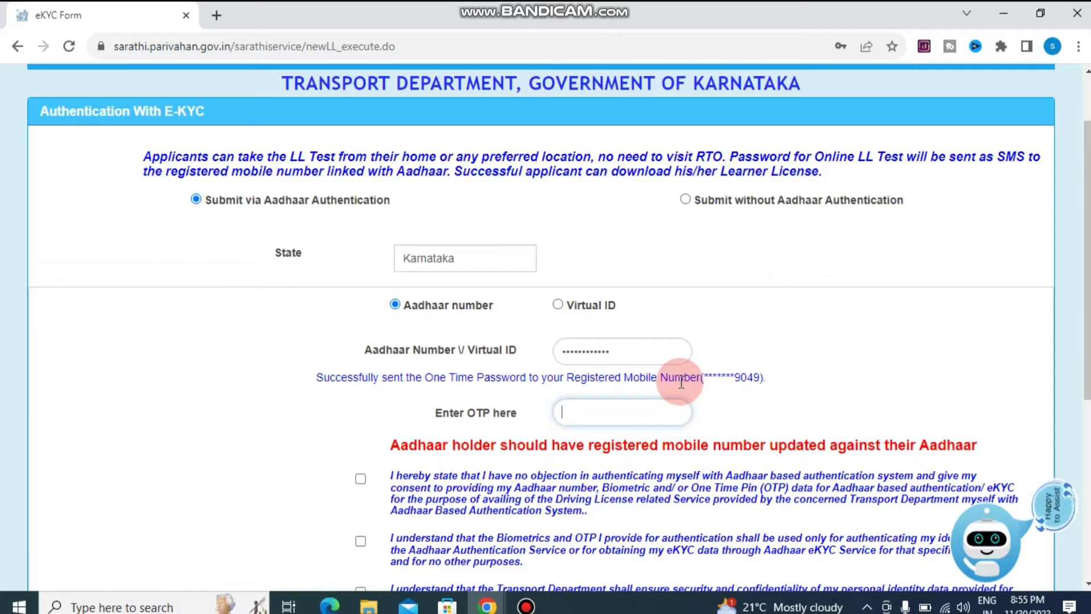
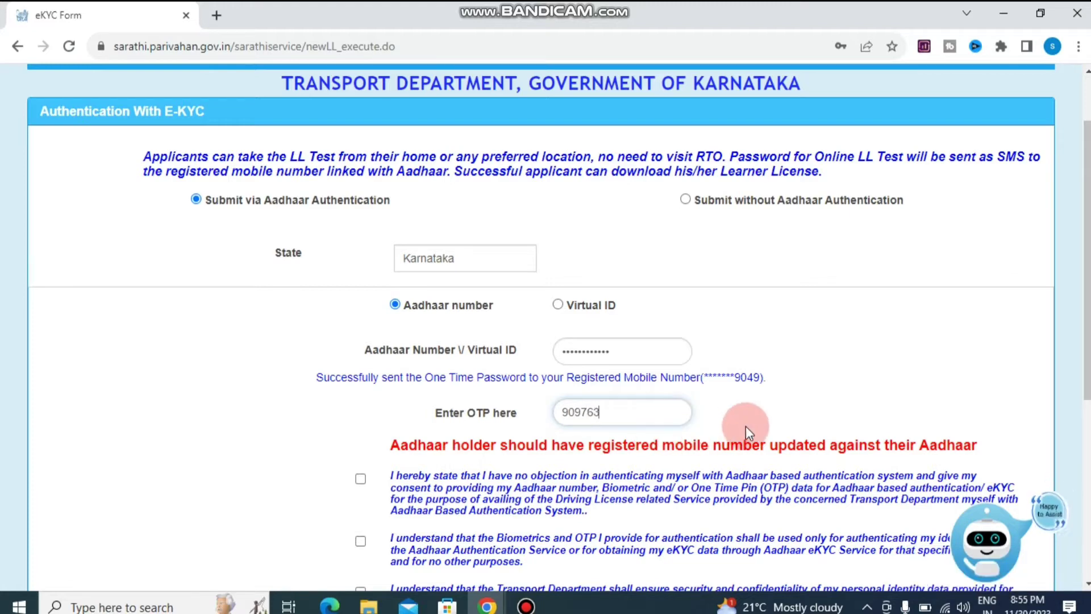
left_click(745, 427)
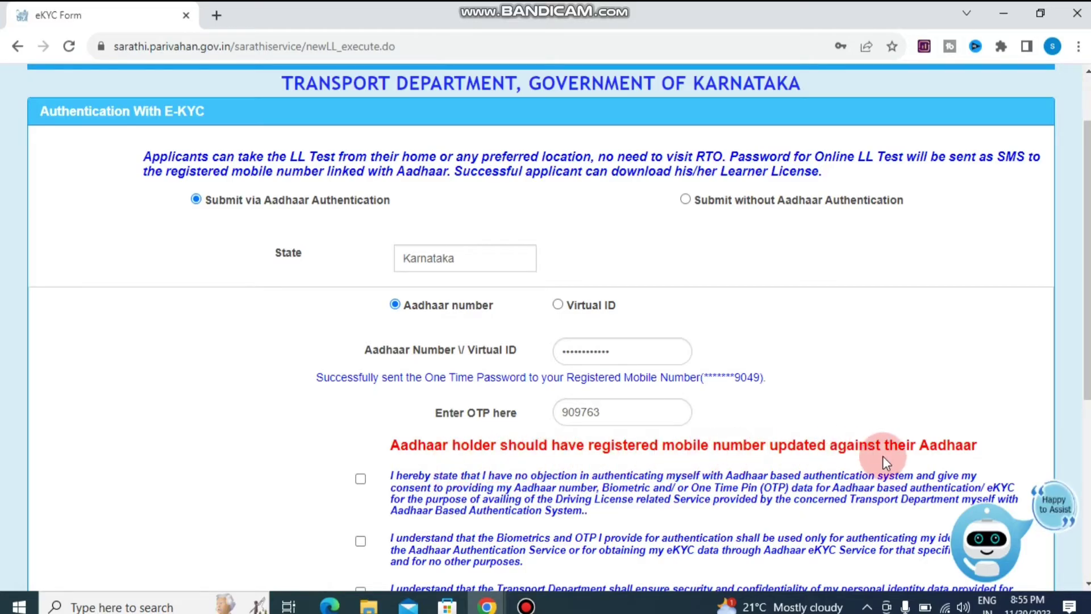
Tick all three Aadhaar e-KYC consent declarations
scroll(653, 450, "down", 3)
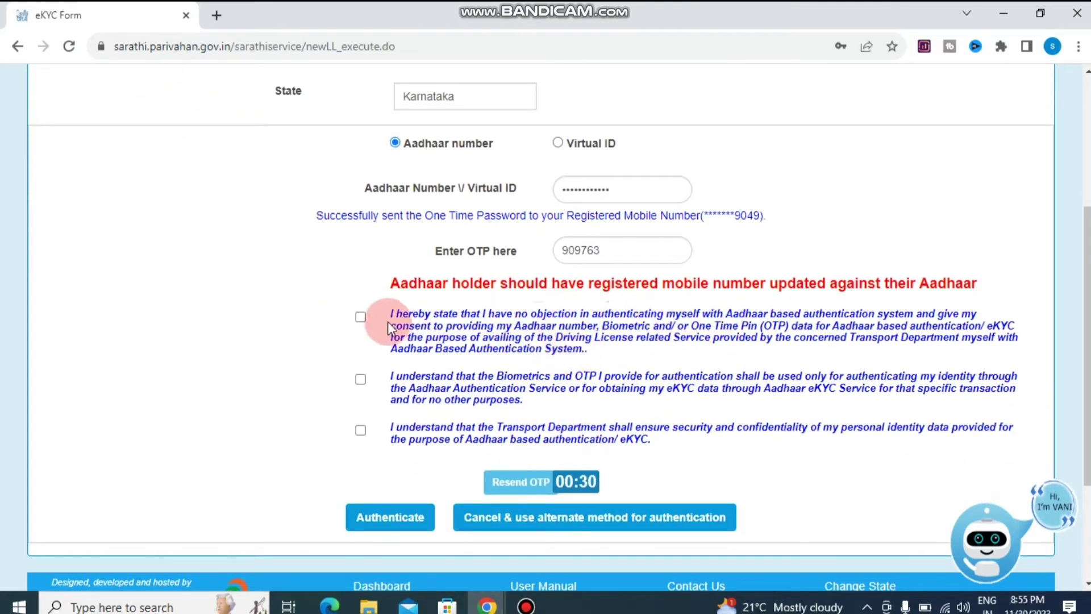
left_click(361, 319)
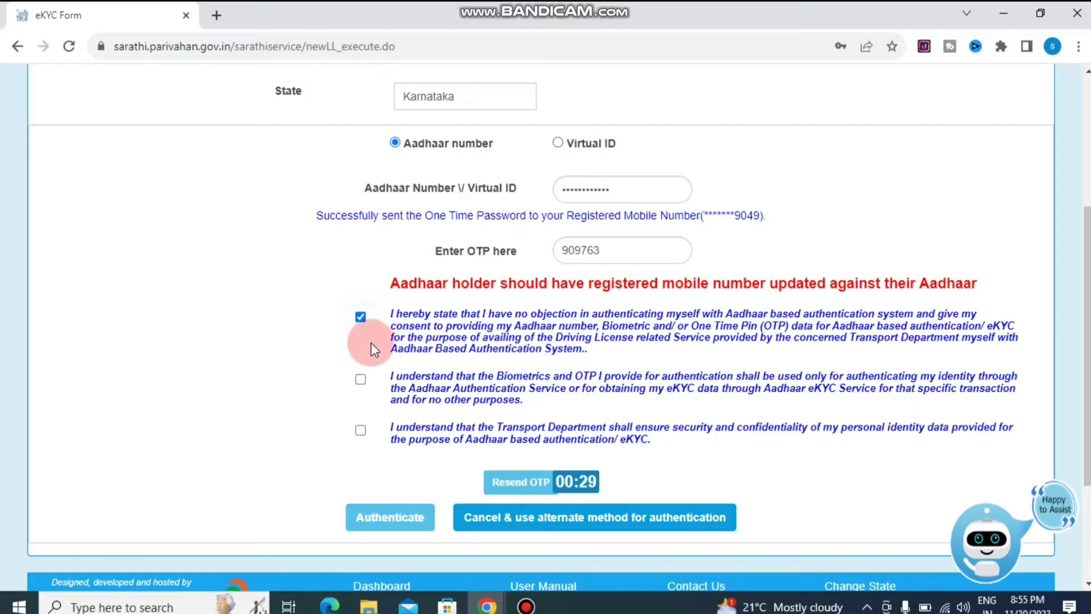
left_click(360, 381)
left_click(361, 431)
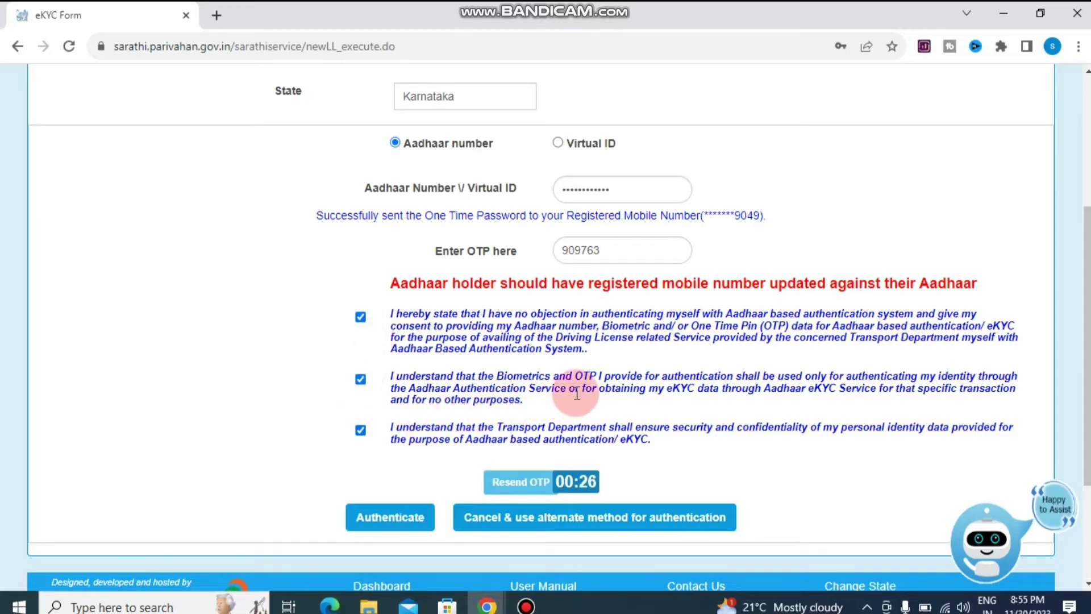
scroll(592, 390, "down", 2)
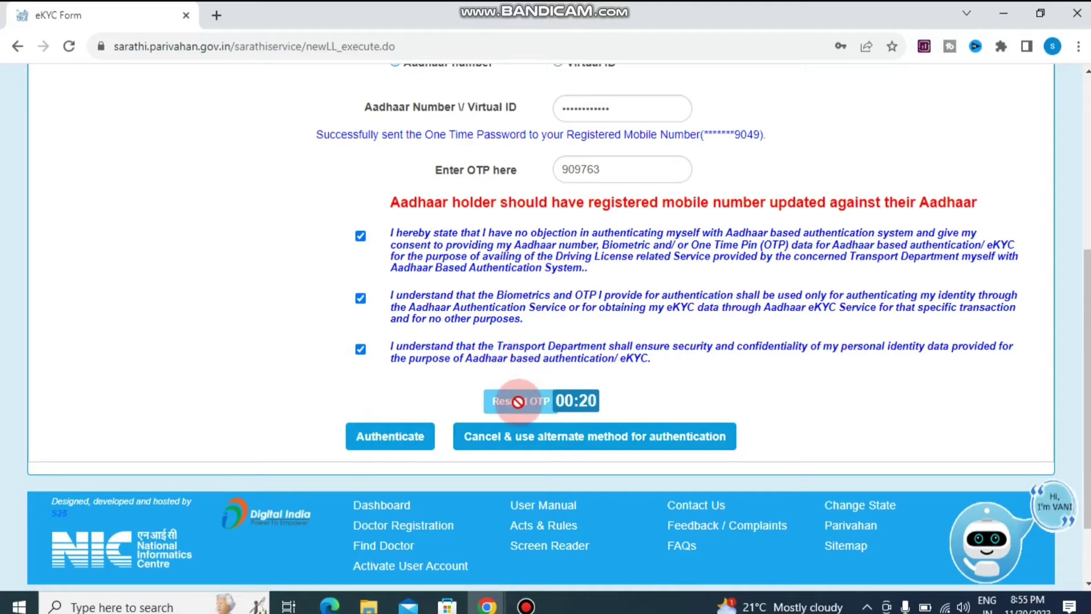
Authenticate with the OTP, accept the fetched Aadhaar details and open Application for New LL
left_click(390, 437)
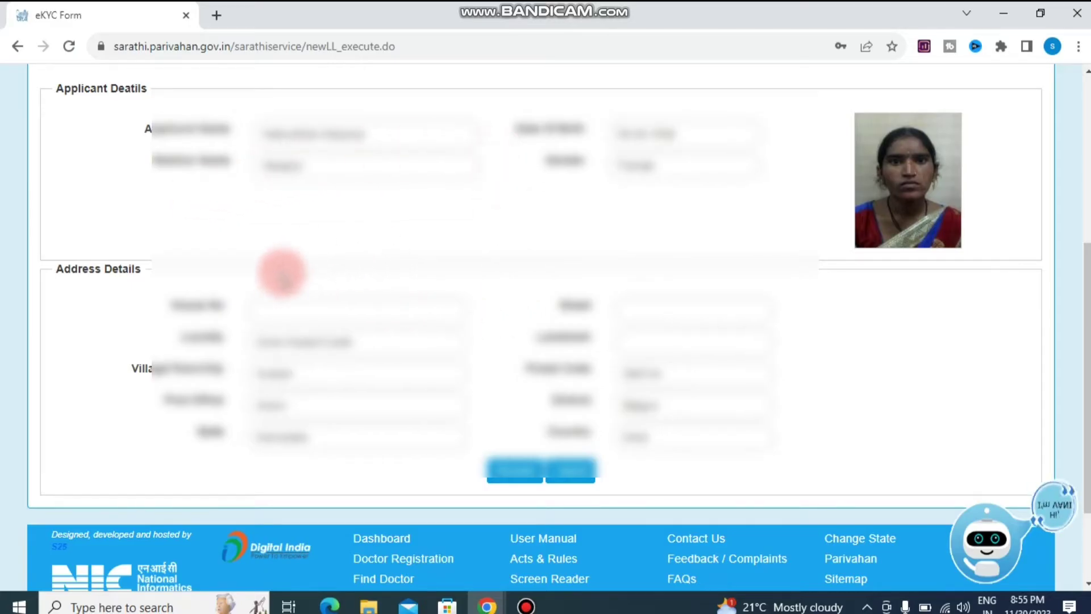
scroll(347, 275, "down", 1)
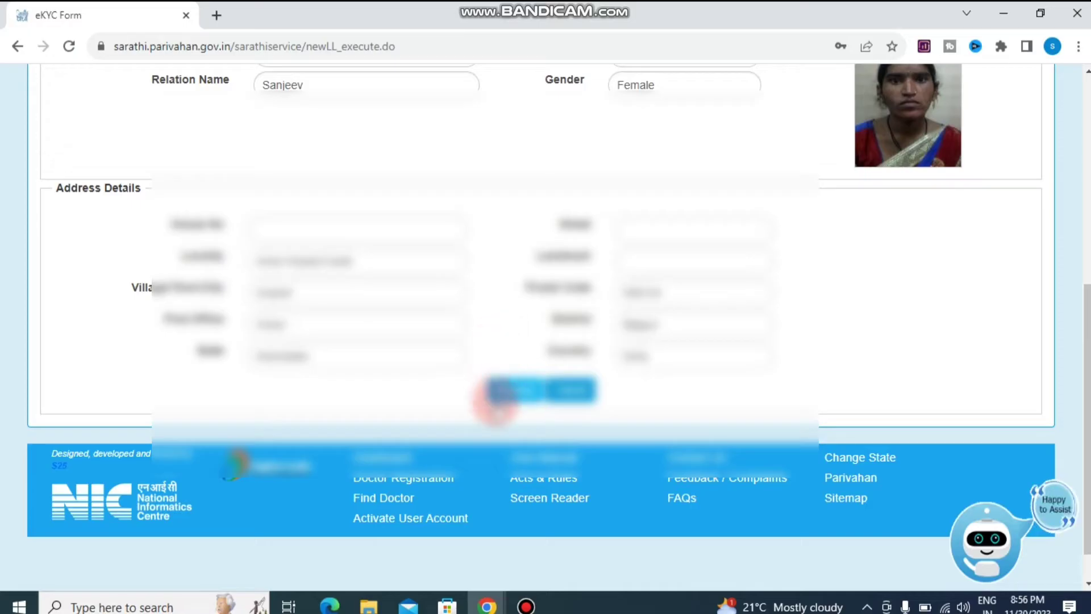
left_click(500, 391)
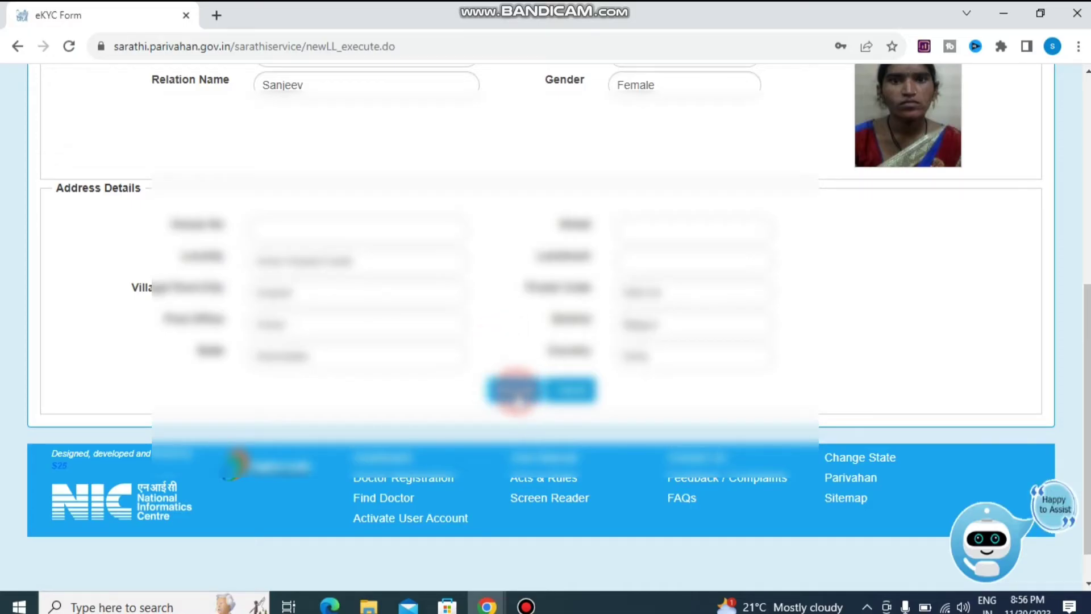
left_click(515, 390)
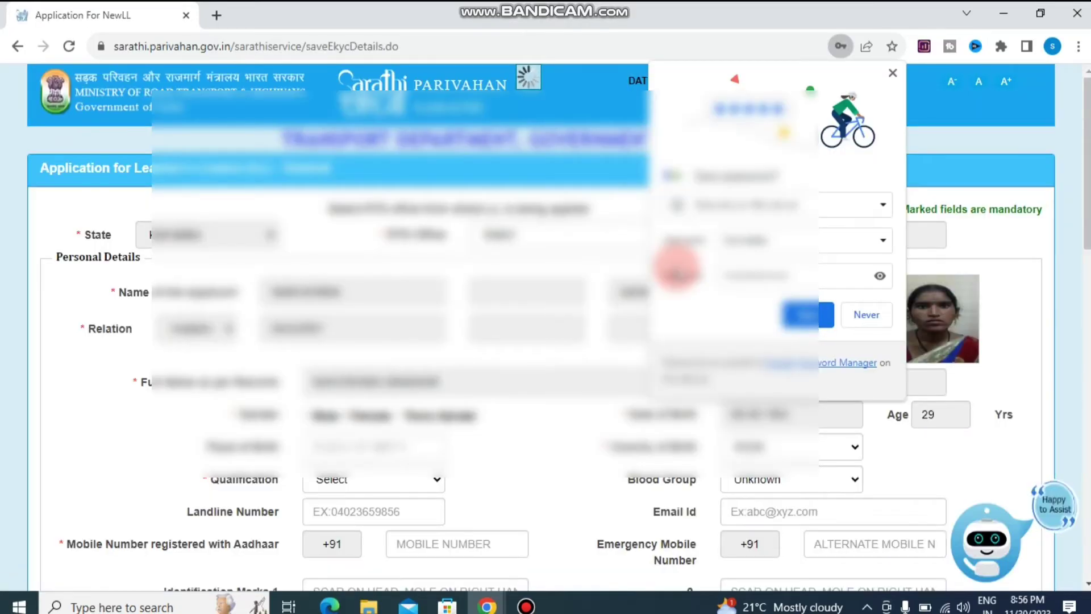
Decline Chrome's password save and choose VIJAYAPUR -- KA28 as the RTO office
left_click(866, 314)
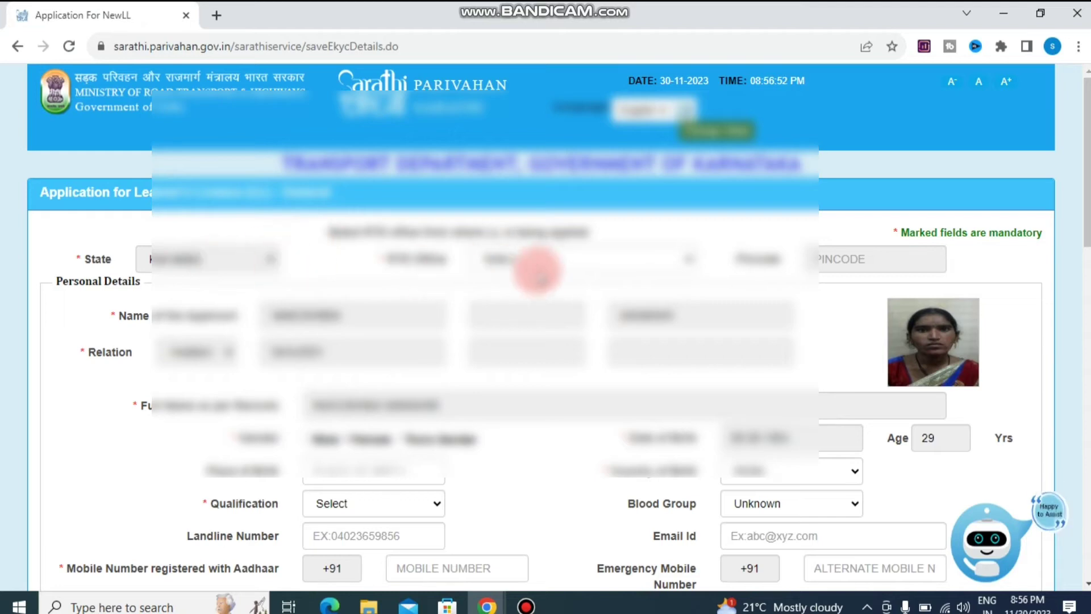
left_click(575, 260)
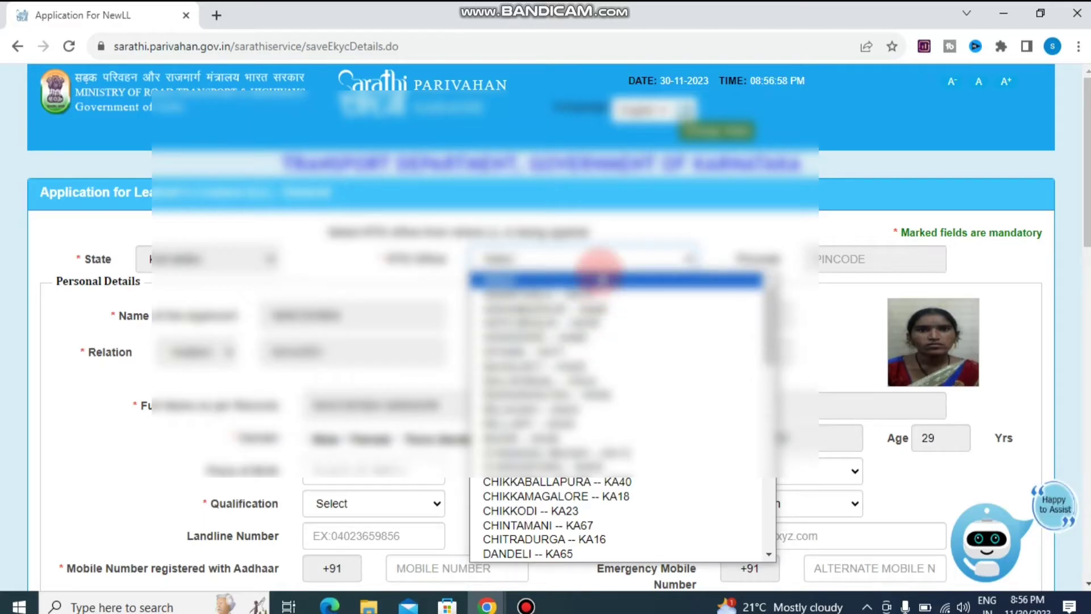
key("KP_2")
key("KP_8")
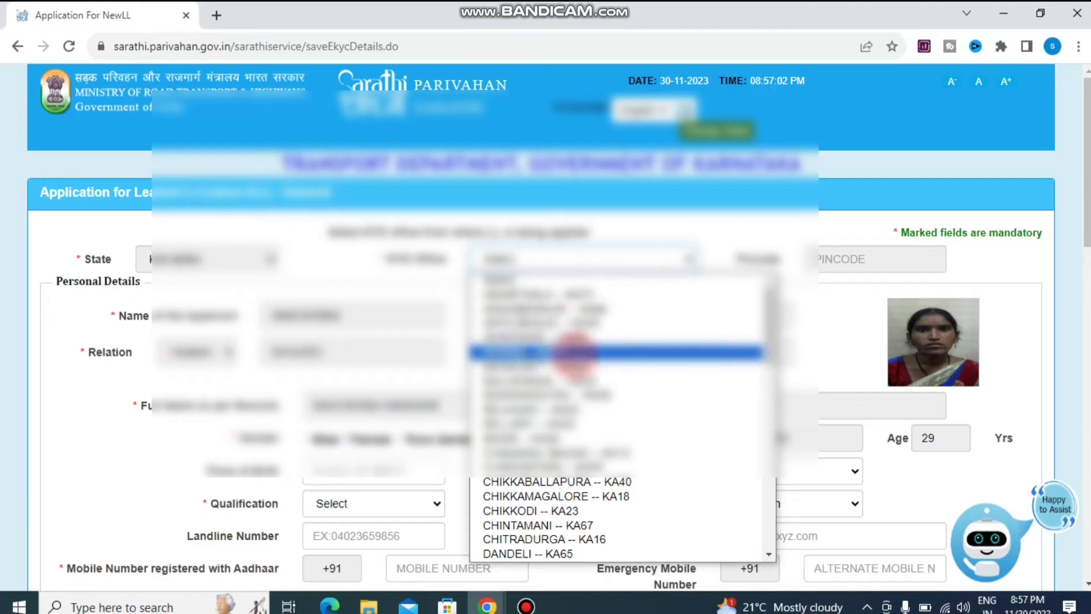
scroll(587, 460, "down", 3)
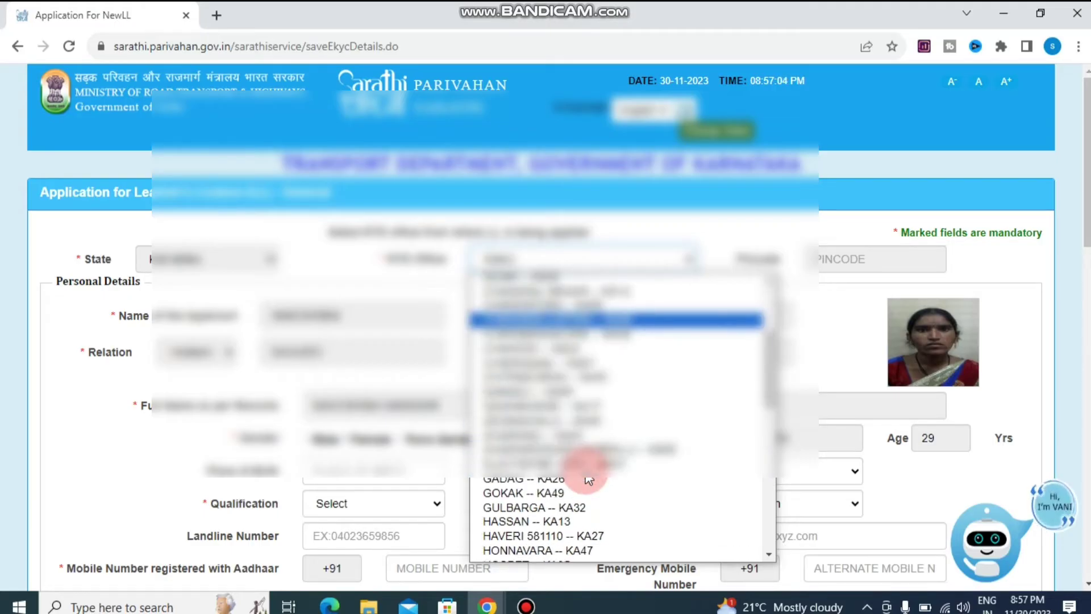
scroll(588, 480, "down", 3)
scroll(587, 478, "down", 6)
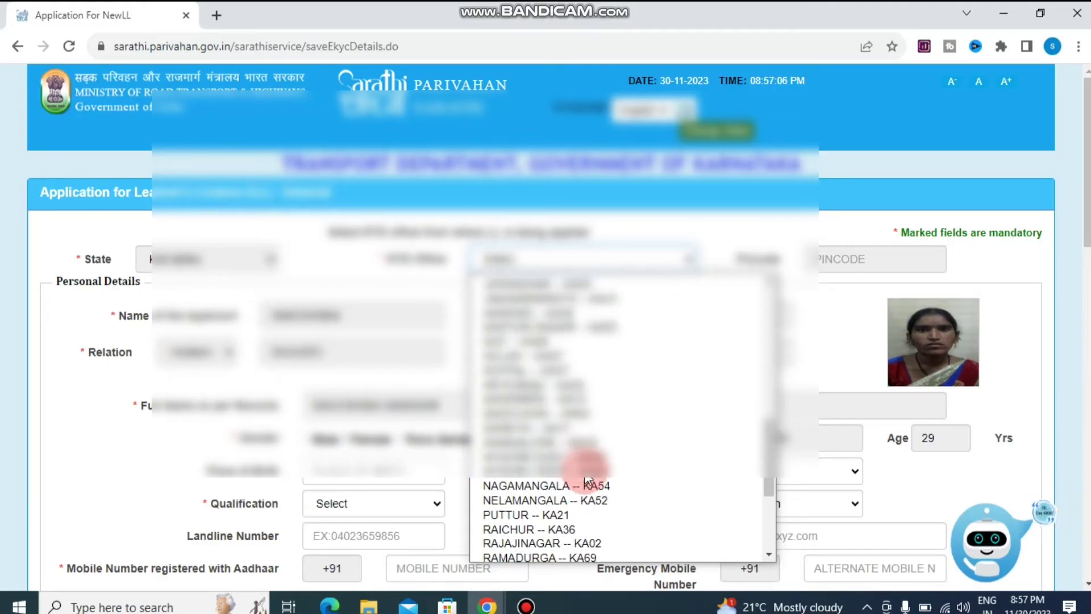
scroll(588, 480, "down", 1)
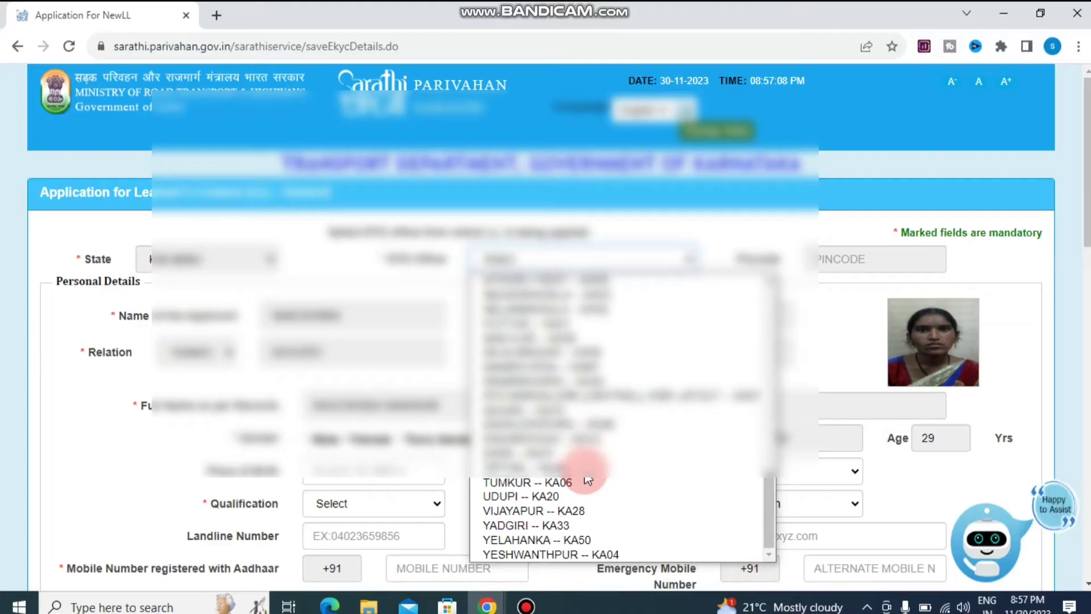
left_click(578, 509)
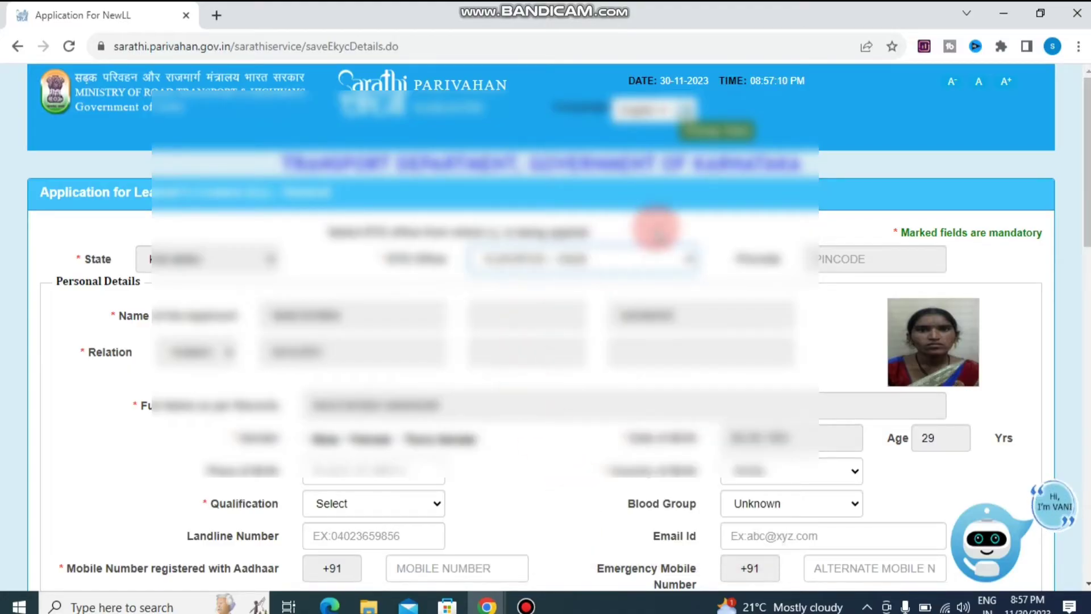
Select the applicant's educational qualification in personal details, correcting the first choice
left_click(709, 232)
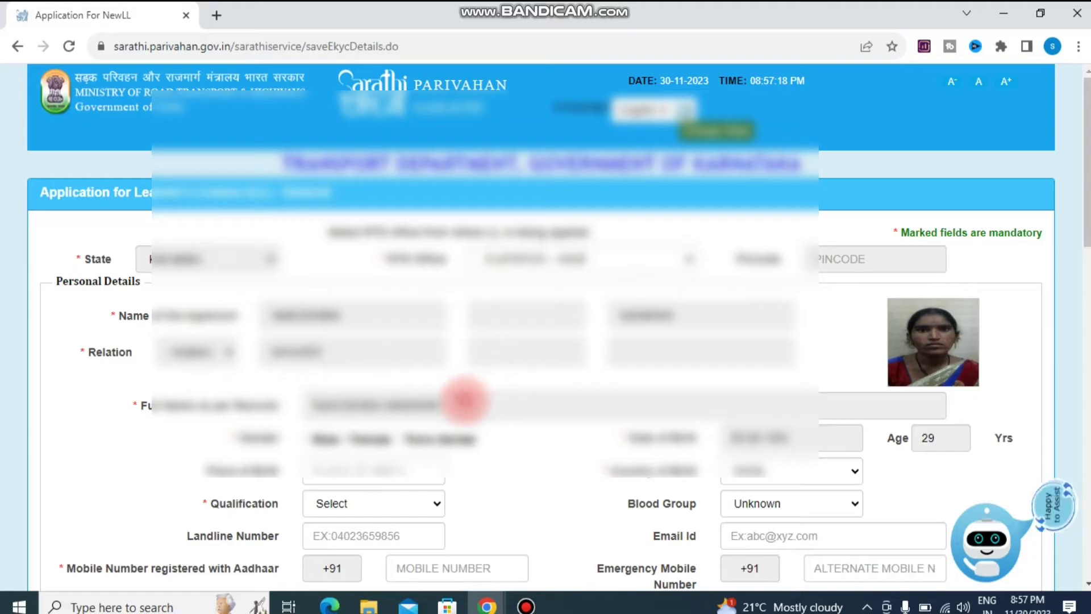
scroll(397, 369, "down", 3)
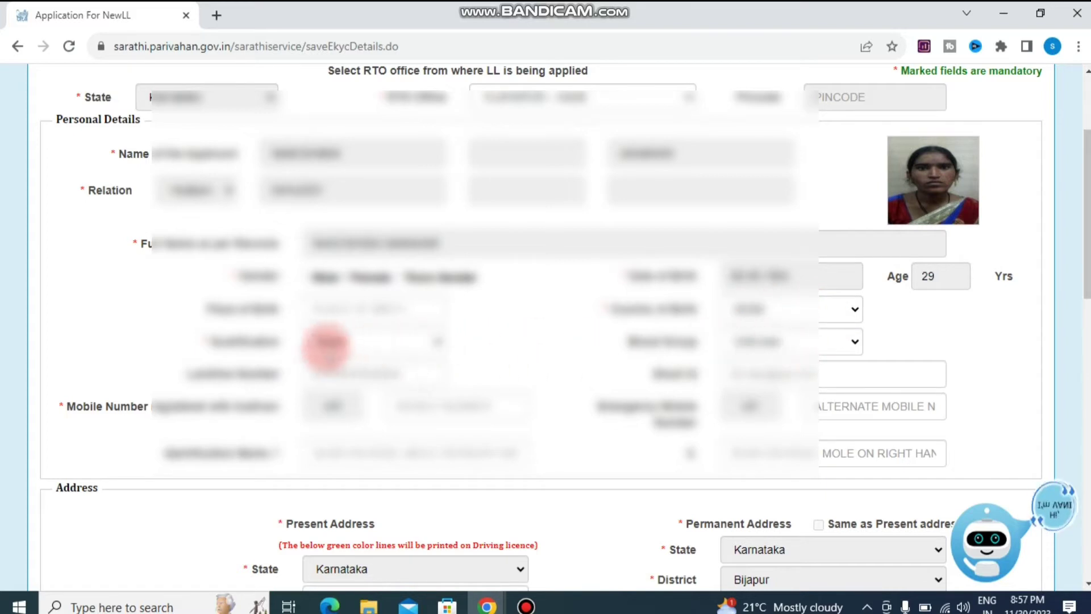
left_click(409, 341)
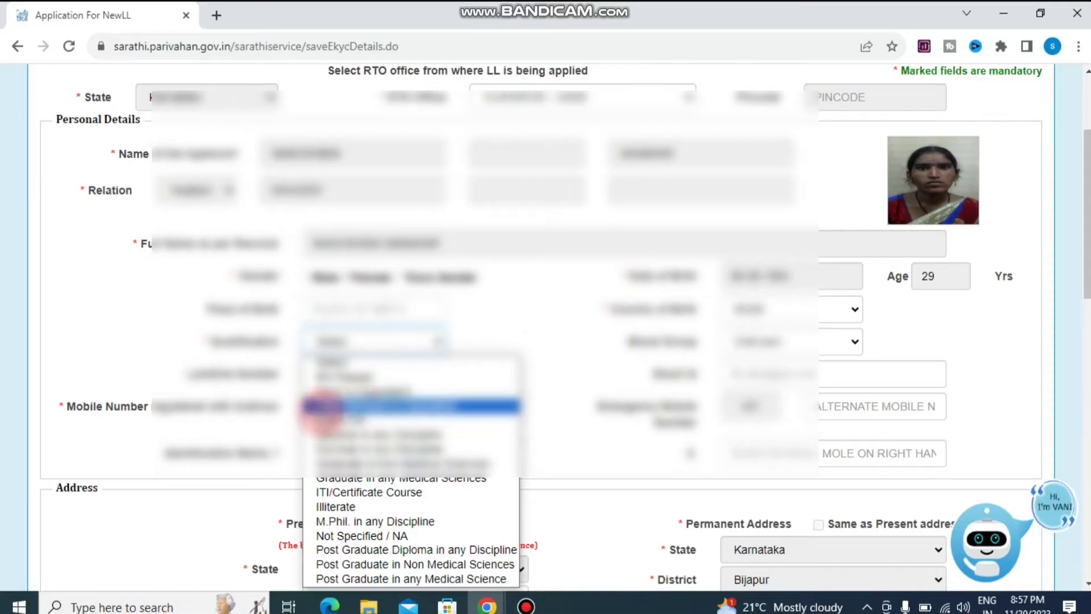
left_click(386, 405)
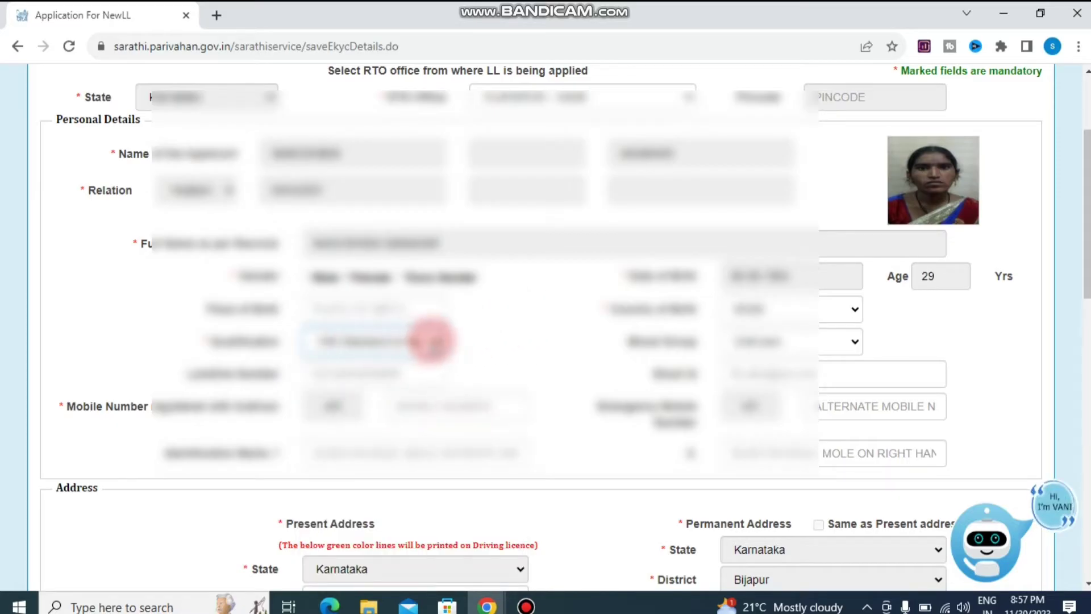
left_click(433, 340)
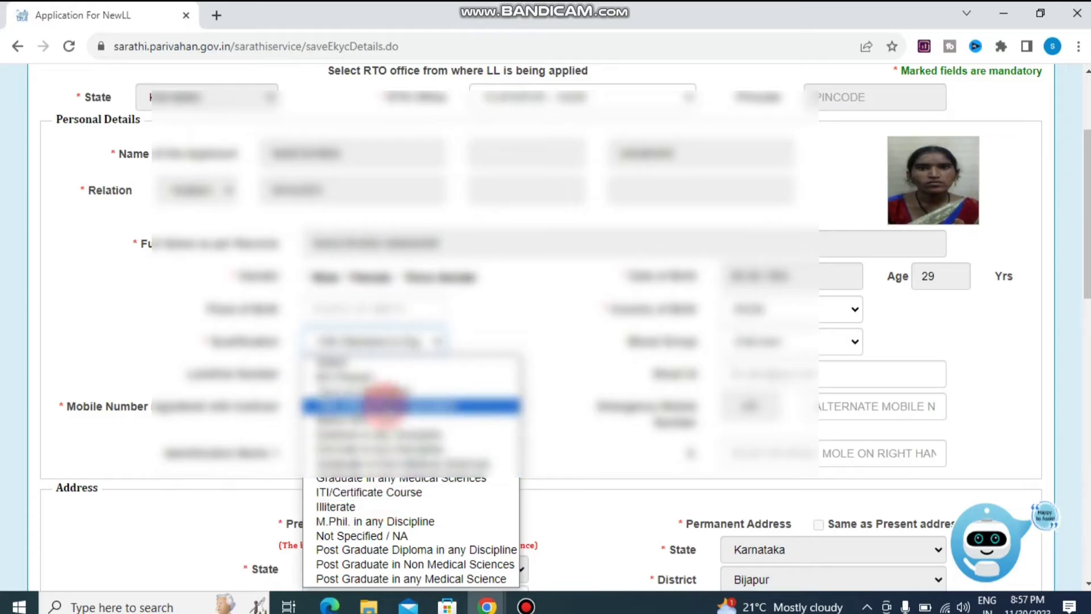
left_click(378, 405)
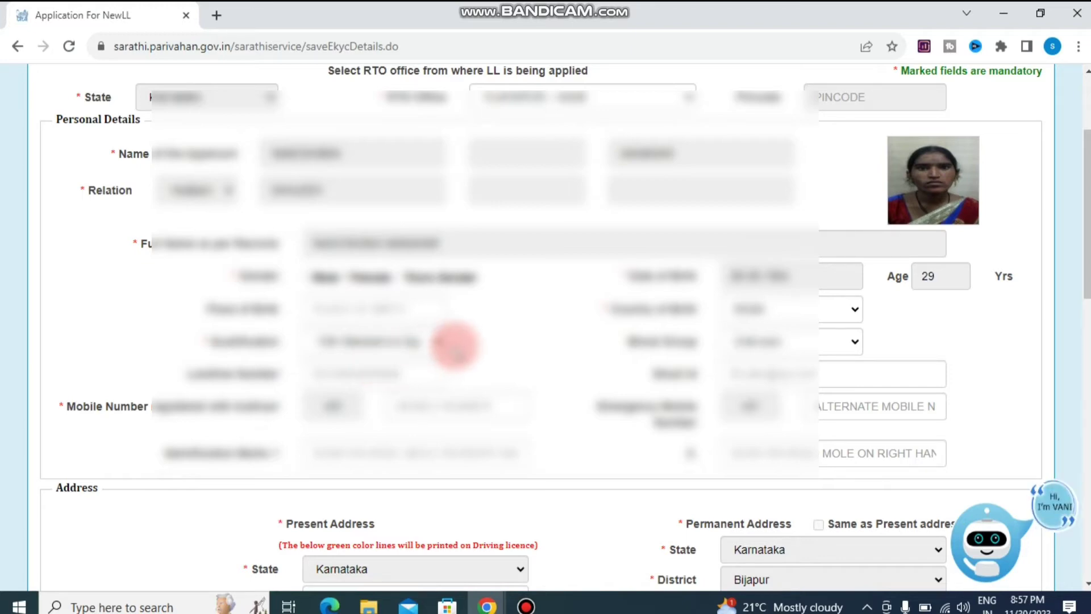
scroll(493, 334, "down", 1)
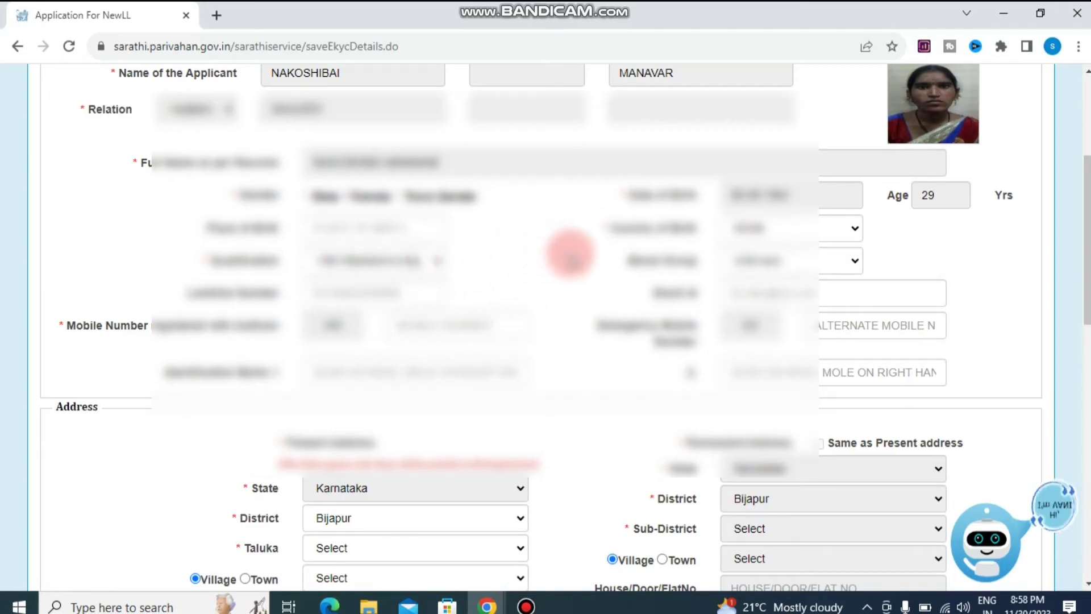
scroll(701, 328, "down", 1)
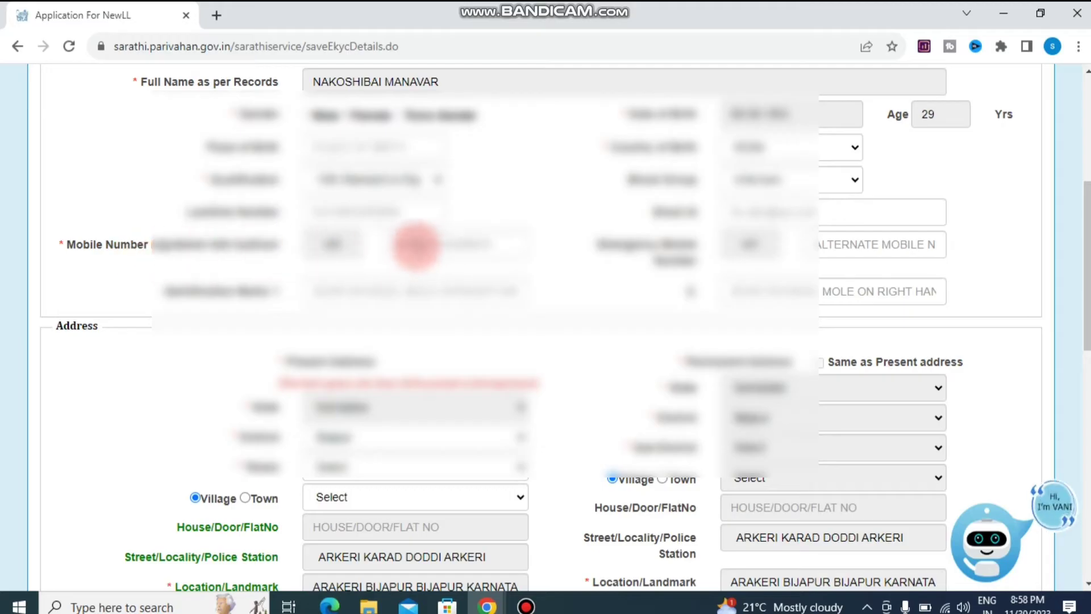
left_click(418, 244)
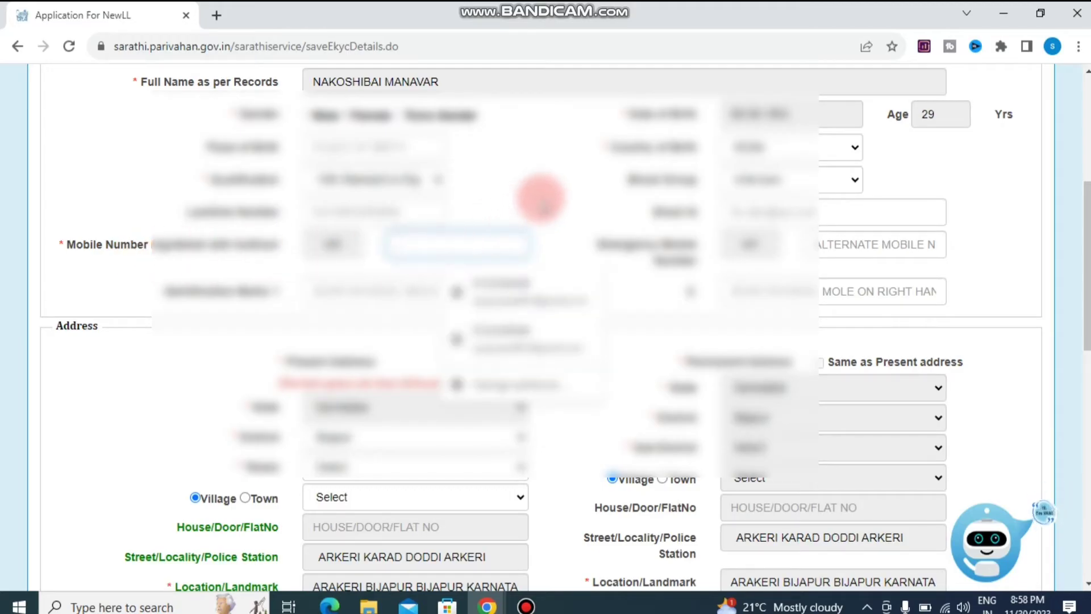
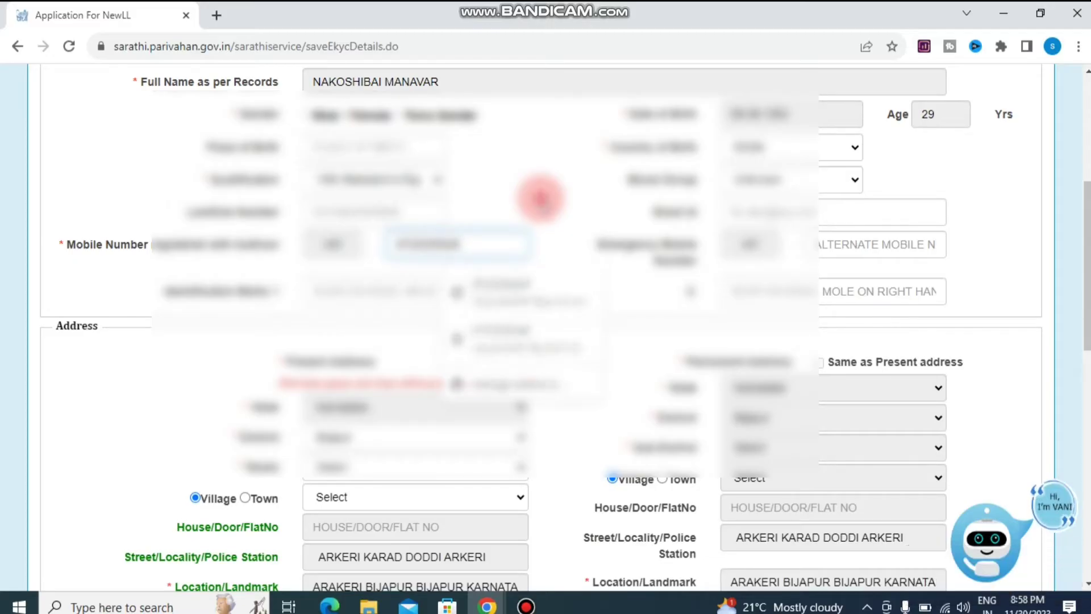
left_click(540, 199)
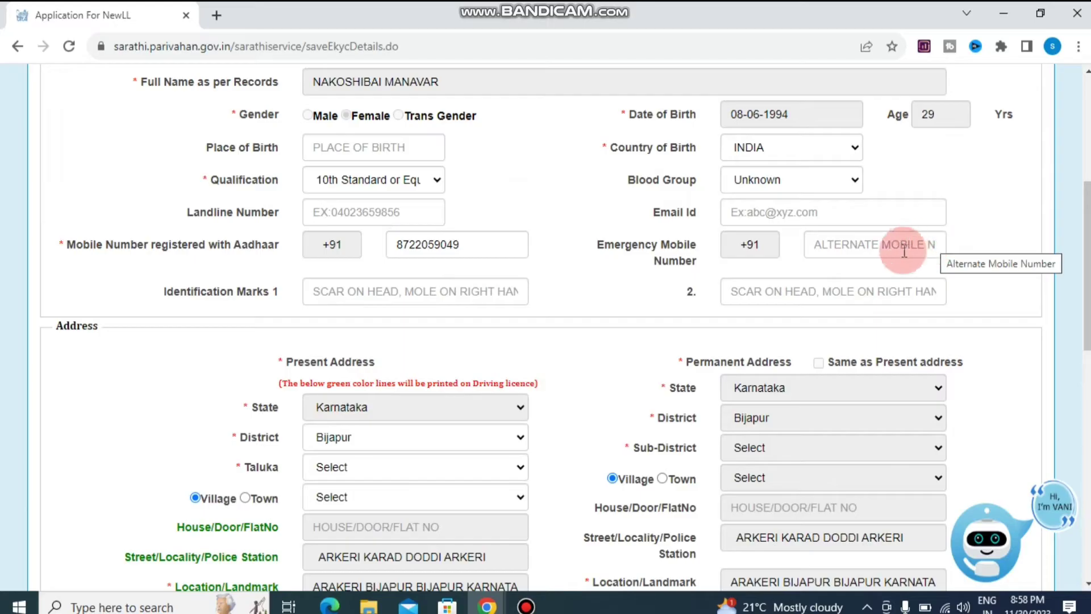
scroll(642, 314, "down", 2)
scroll(642, 315, "down", 1)
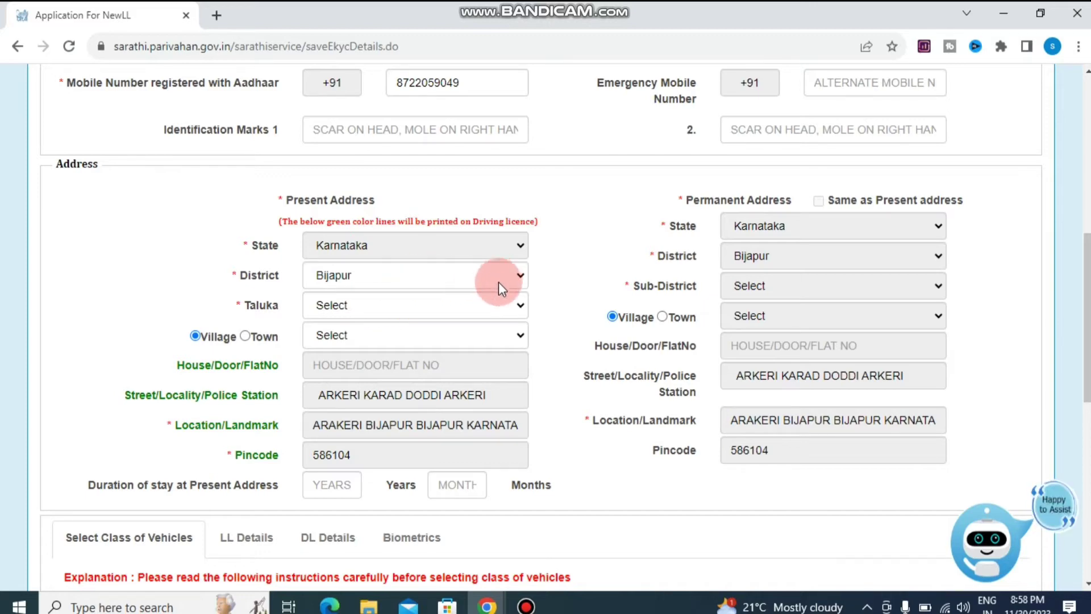
Set the present address Taluka to Bijapur and Village to Arakeri
left_click(449, 305)
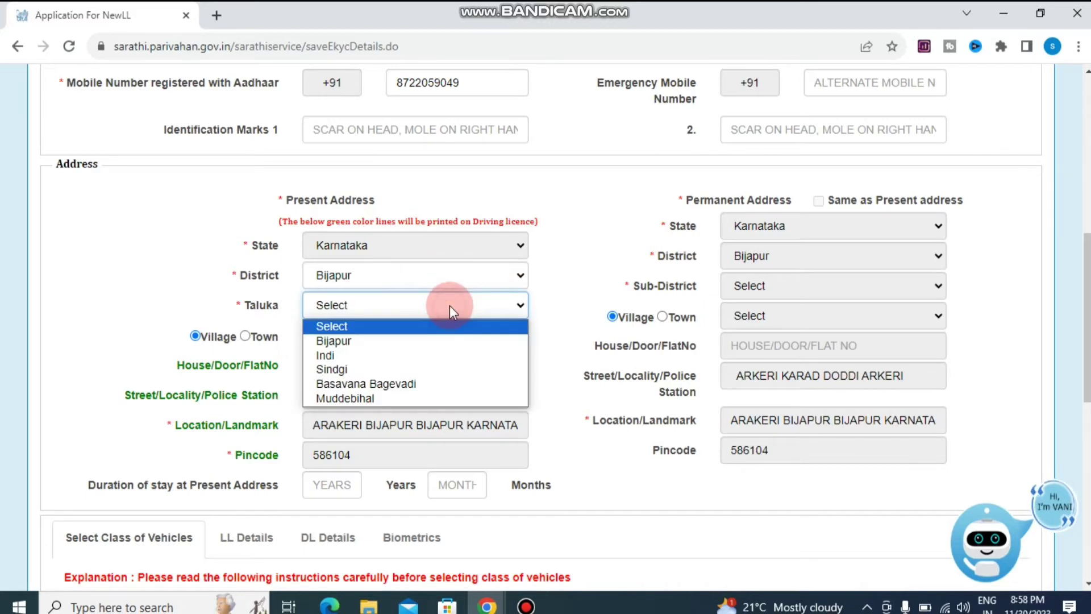
left_click(377, 342)
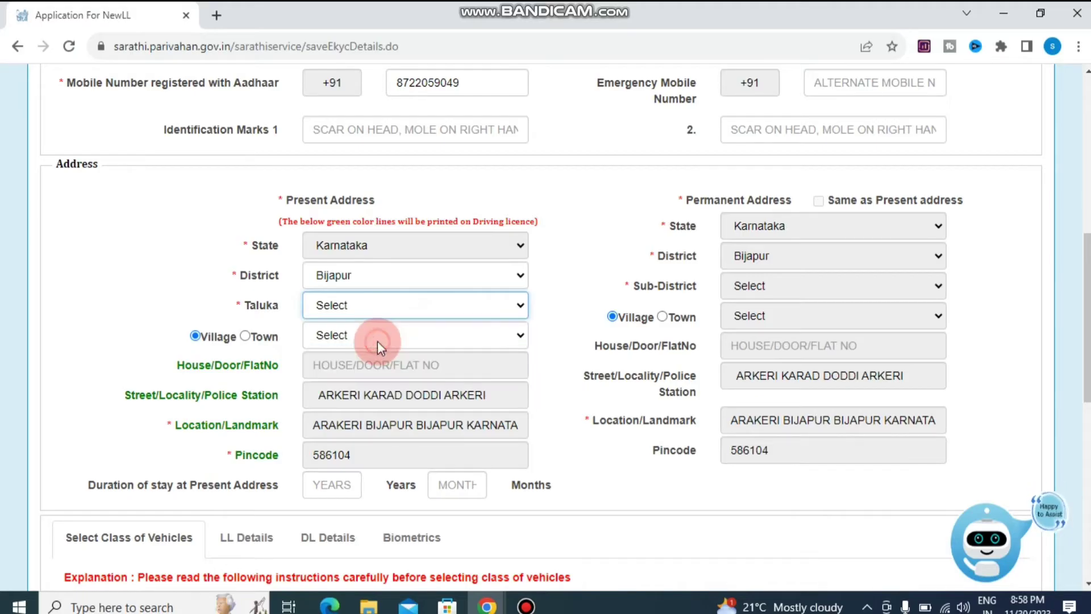
left_click(455, 335)
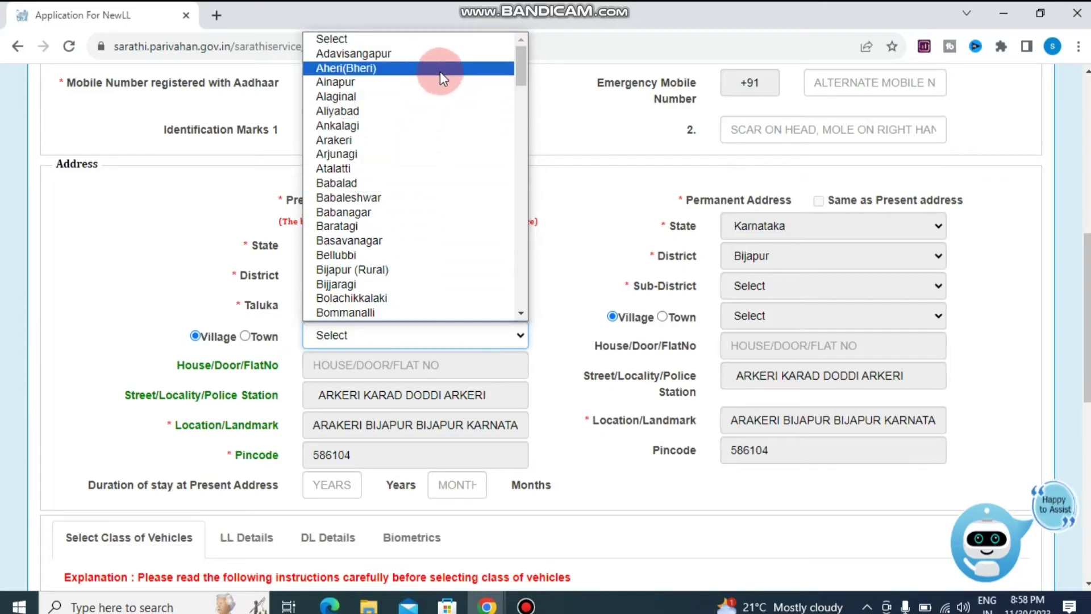
left_click(404, 141)
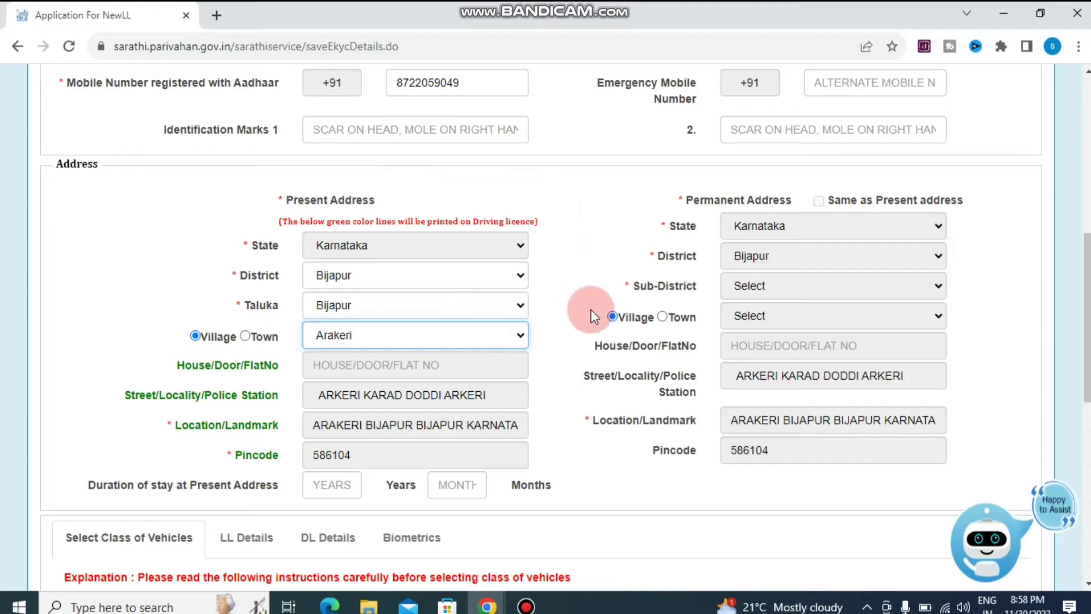
scroll(591, 301, "down", 1)
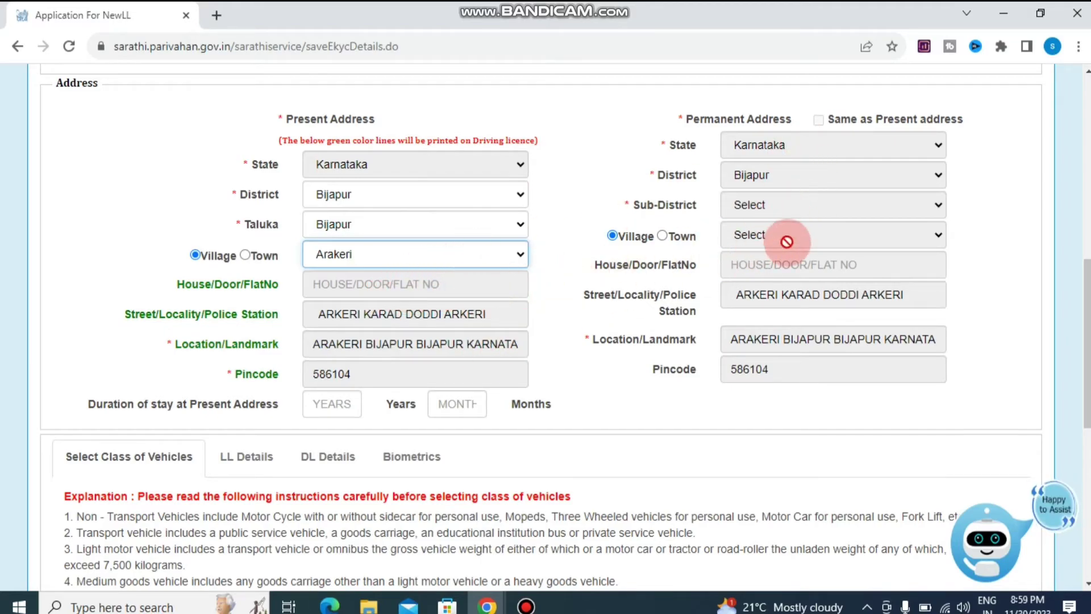
scroll(540, 324, "down", 2)
scroll(540, 272, "down", 1)
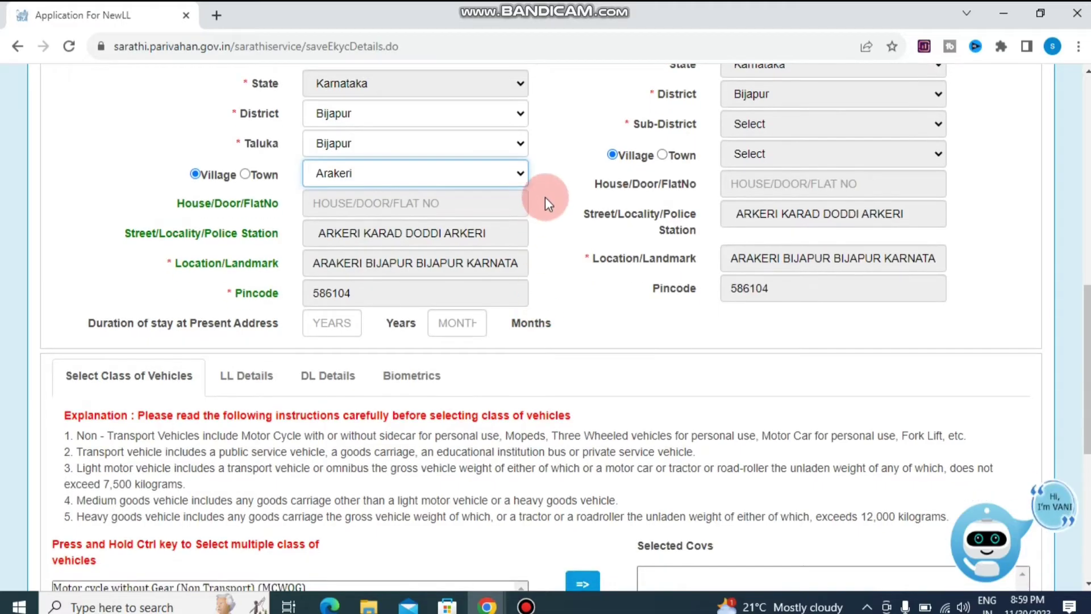
left_click(550, 197)
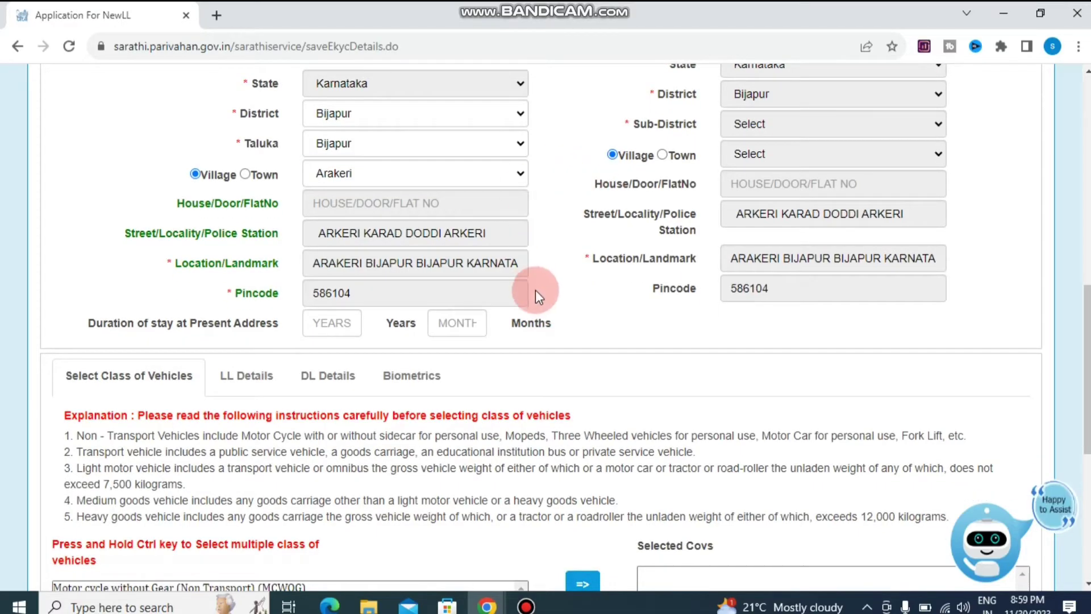
scroll(535, 291, "down", 3)
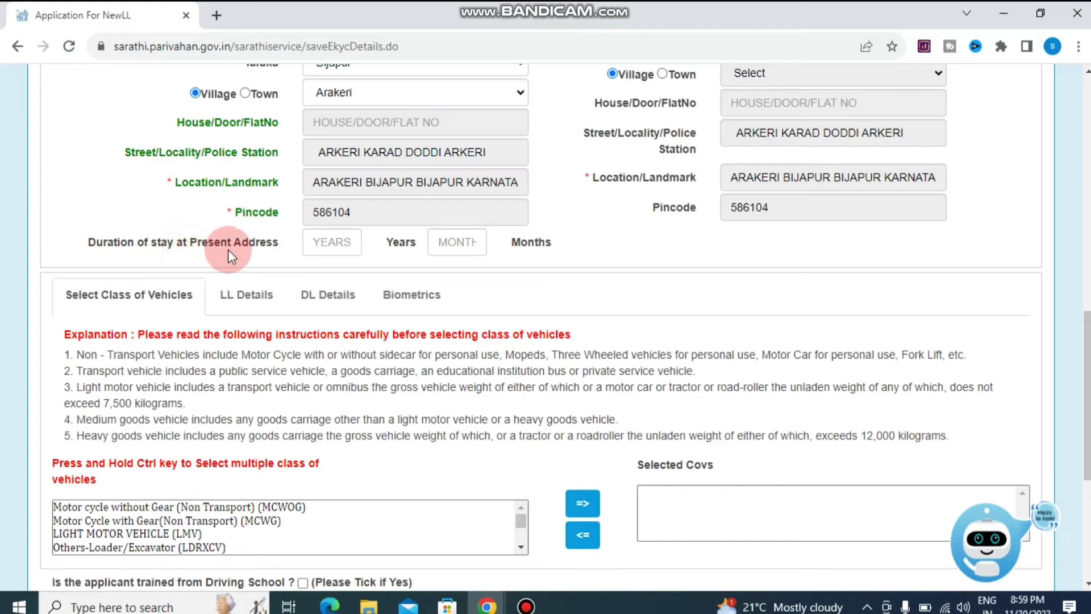
Enter 29 in the Years box and 05 in the Months box of Duration of stay
left_click(324, 242)
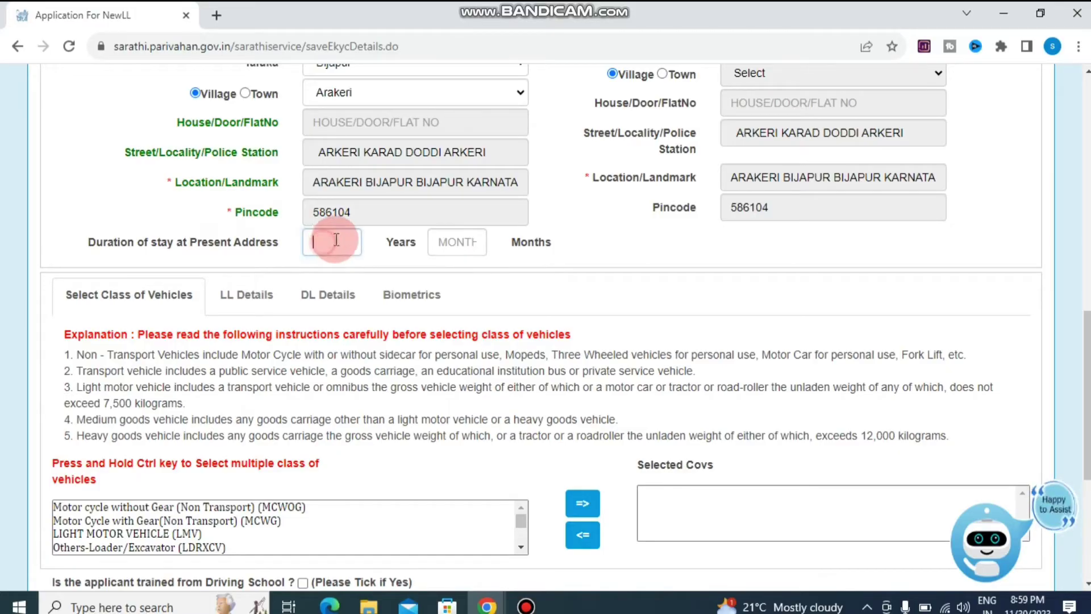
type("29")
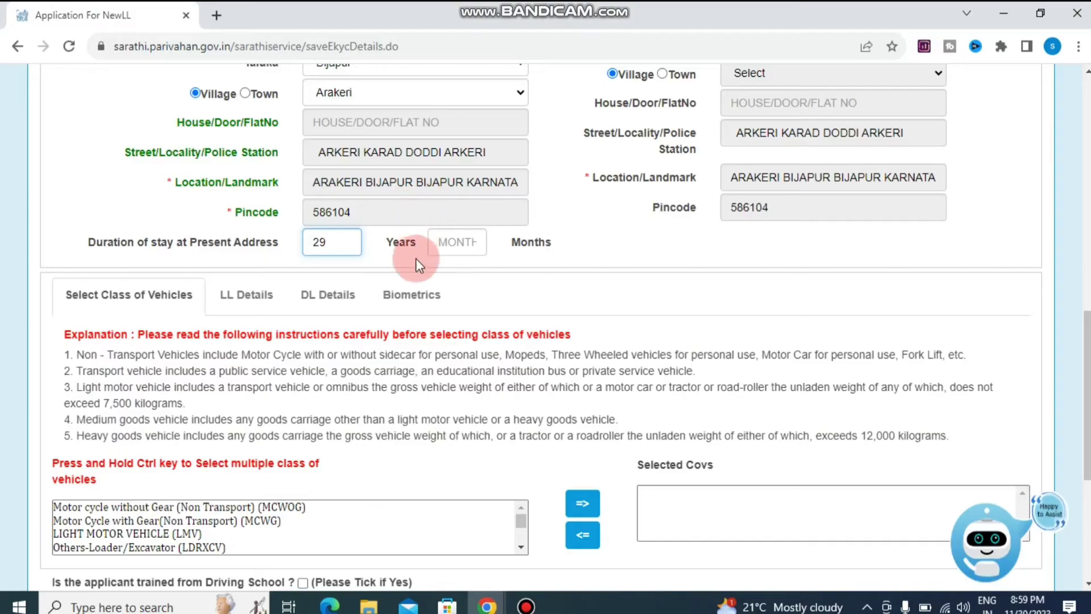
left_click(452, 245)
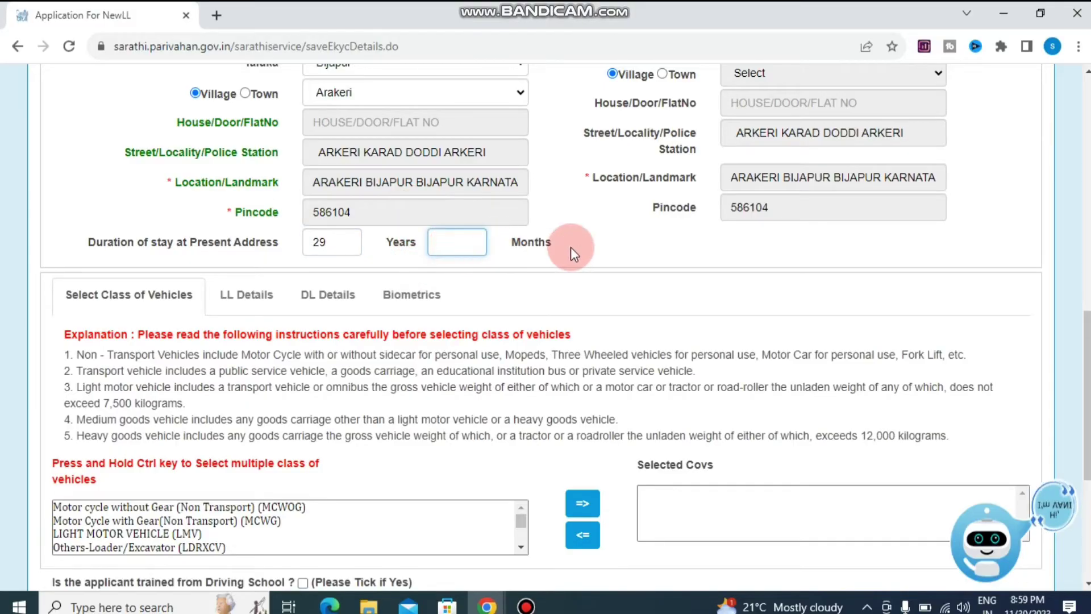
scroll(571, 248, "up", 4)
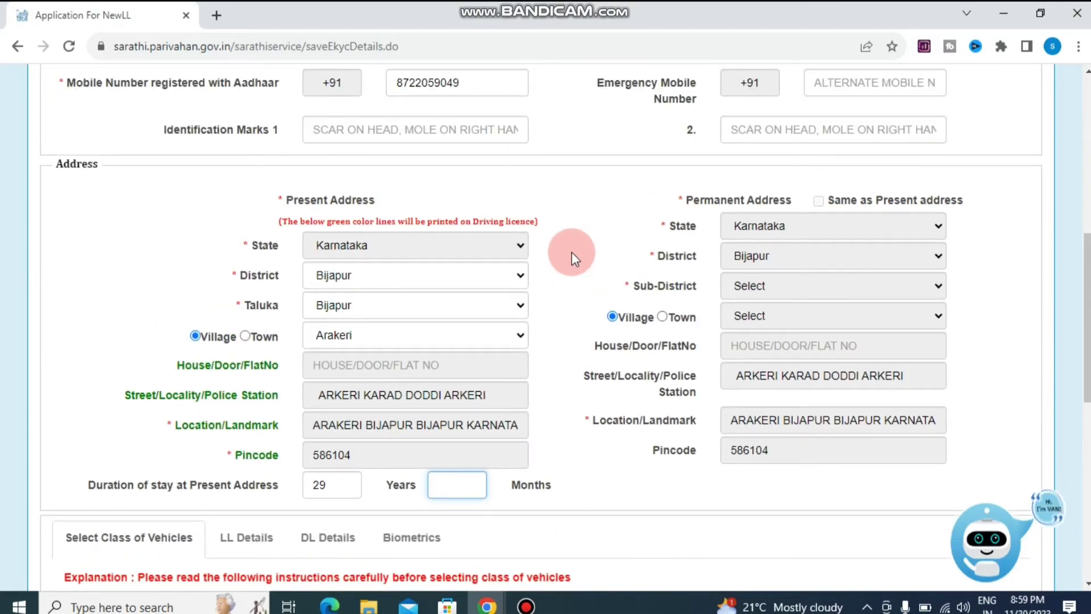
scroll(570, 255, "up", 5)
scroll(568, 258, "down", 3)
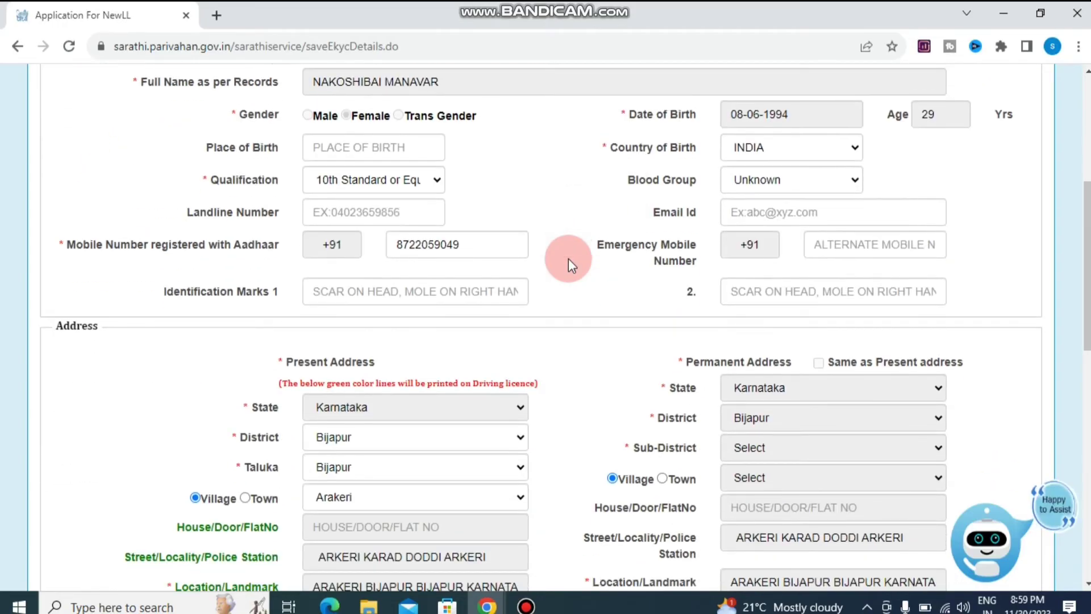
scroll(568, 258, "down", 7)
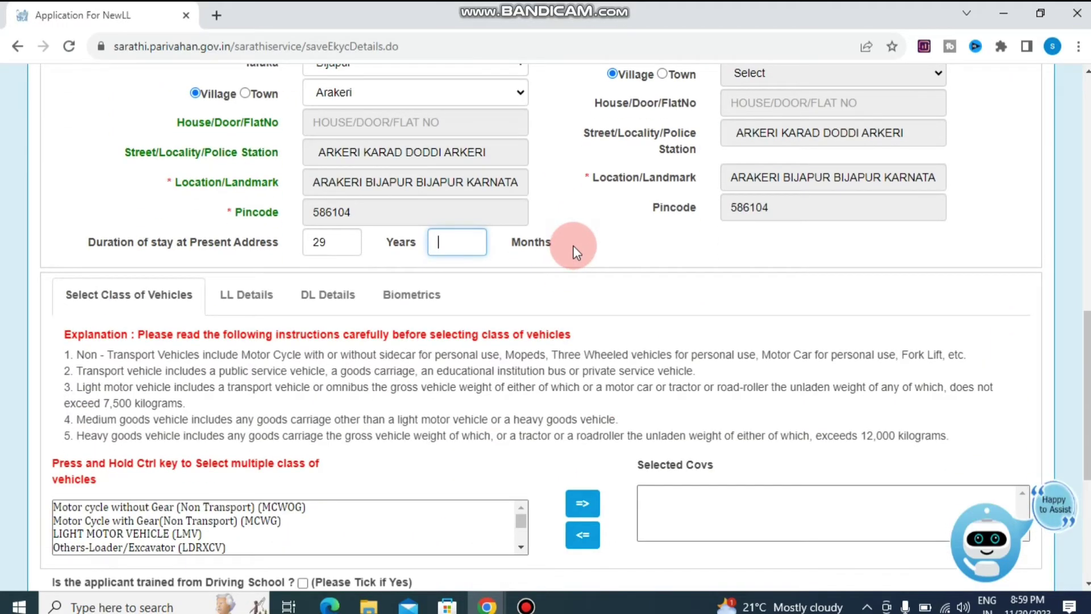
type("05")
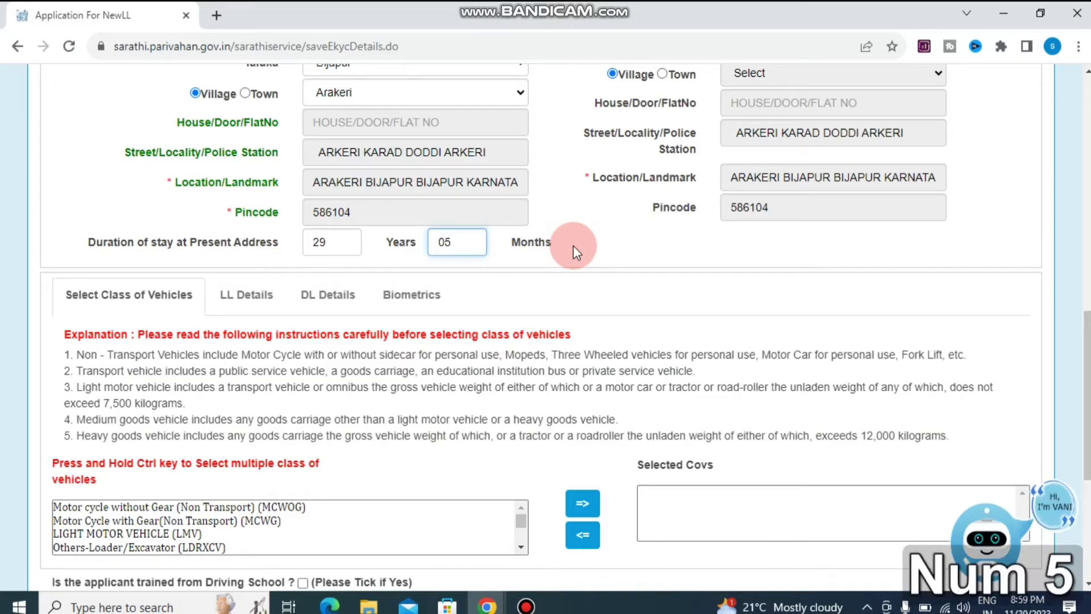
left_click(572, 245)
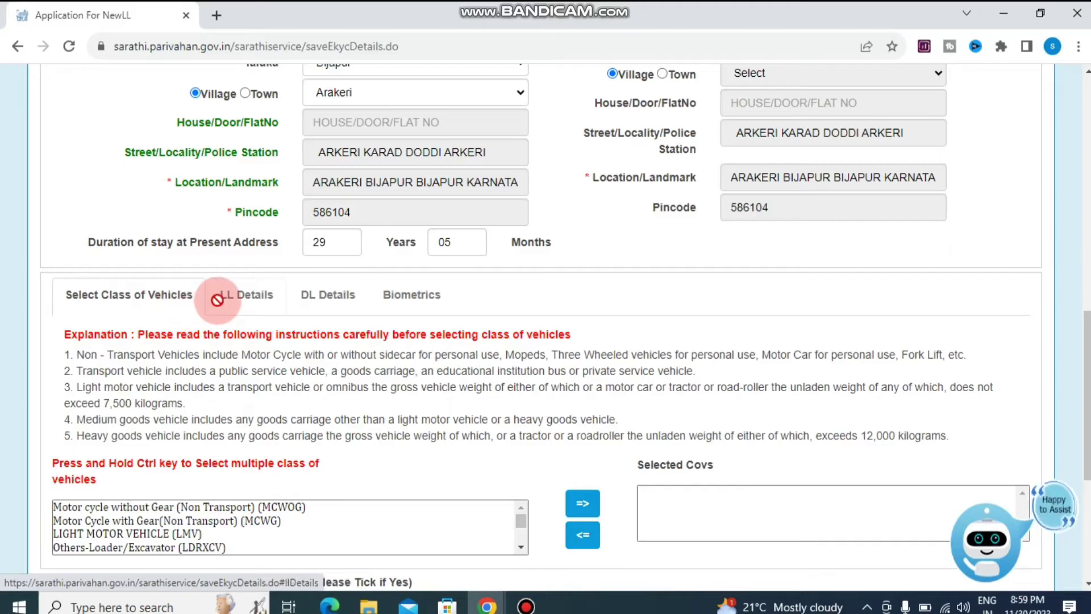
scroll(236, 305, "down", 3)
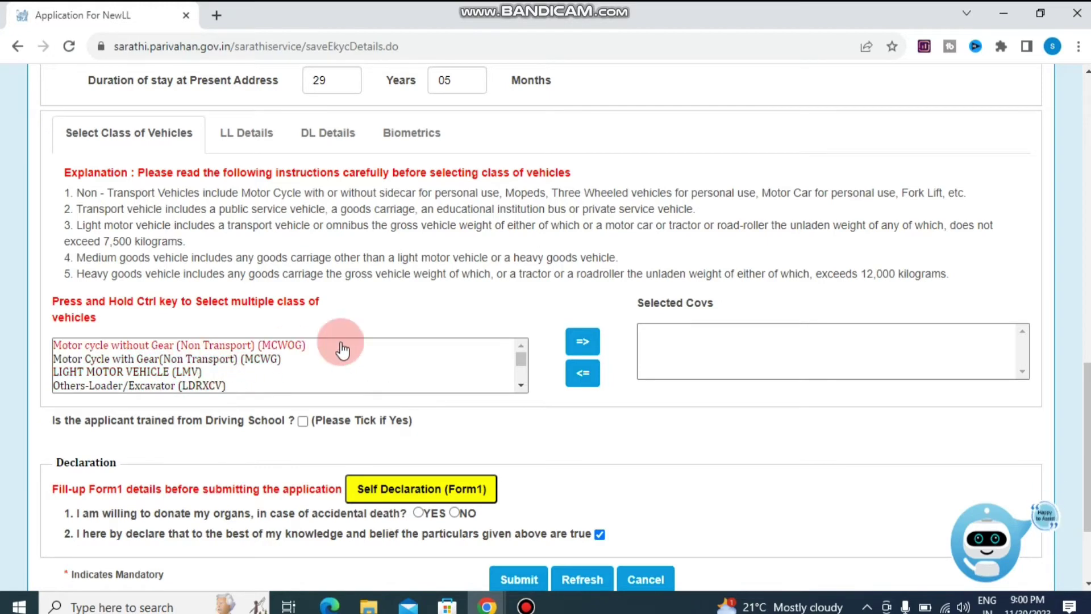
Move Motor cycle without Gear (MCWOG) from the class of vehicles list into Selected Covs
left_click(178, 347)
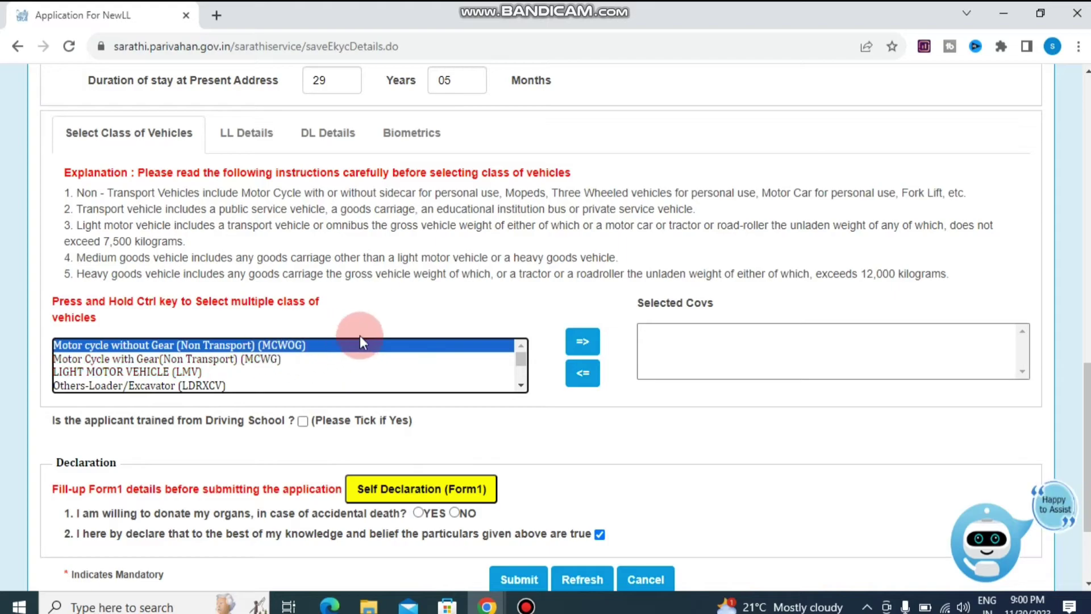
left_click(583, 344)
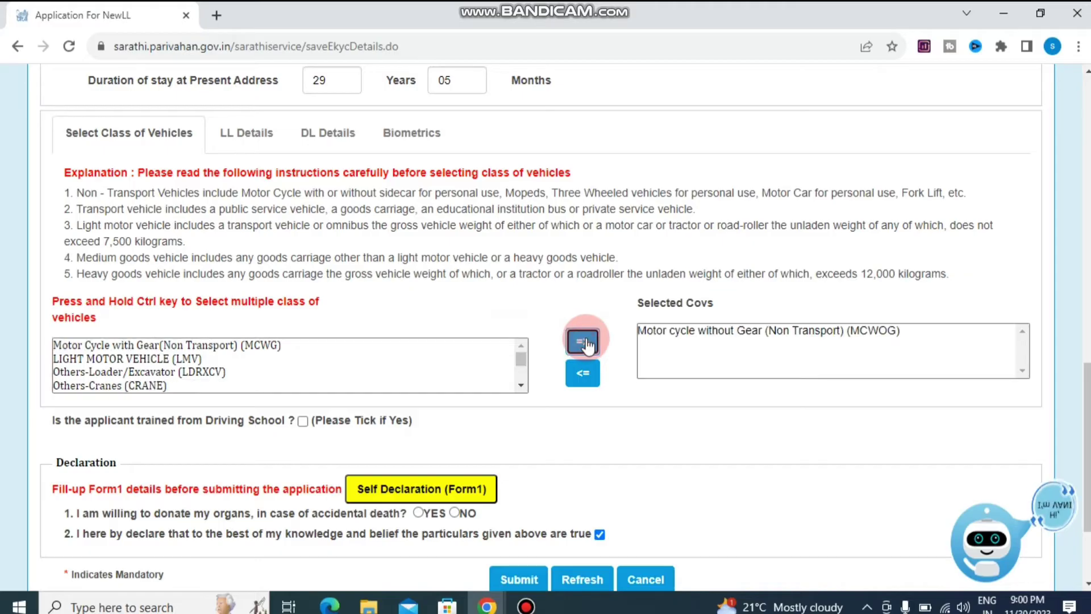
left_click(796, 334)
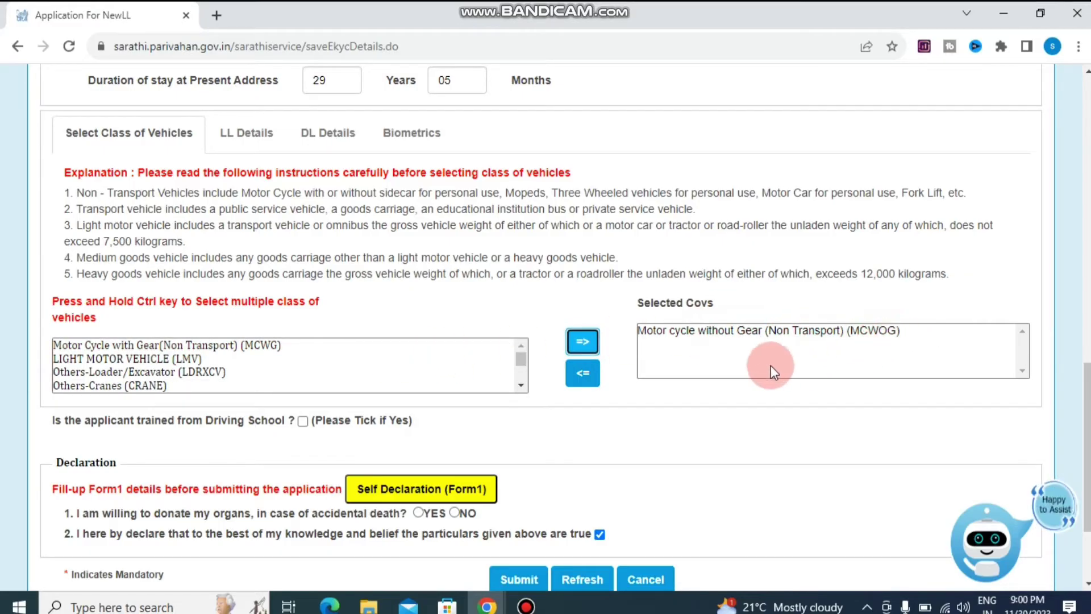
scroll(430, 372, "down", 3)
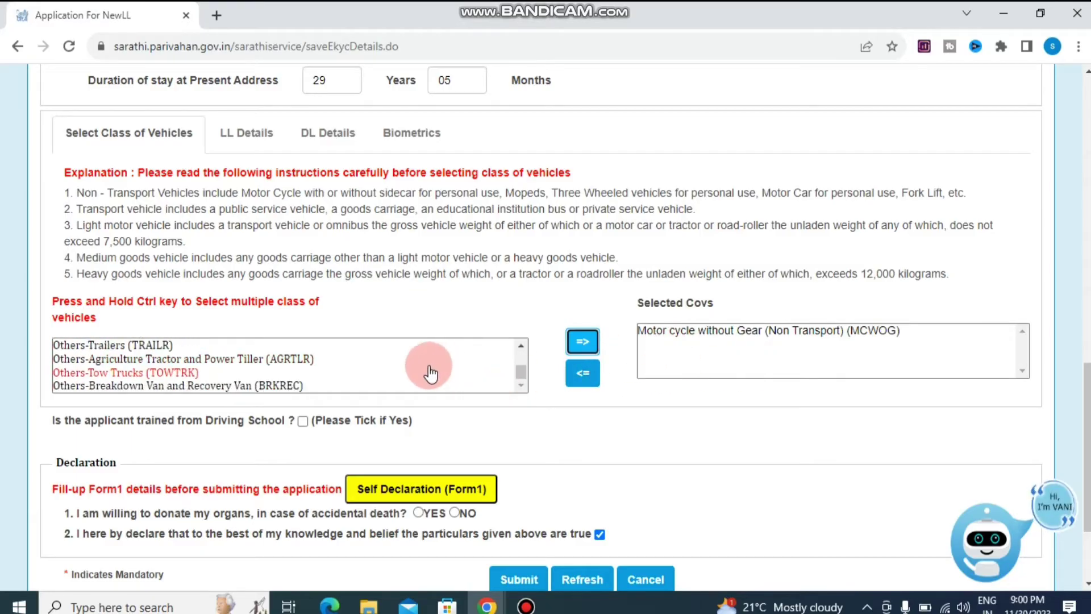
scroll(419, 380, "down", 1)
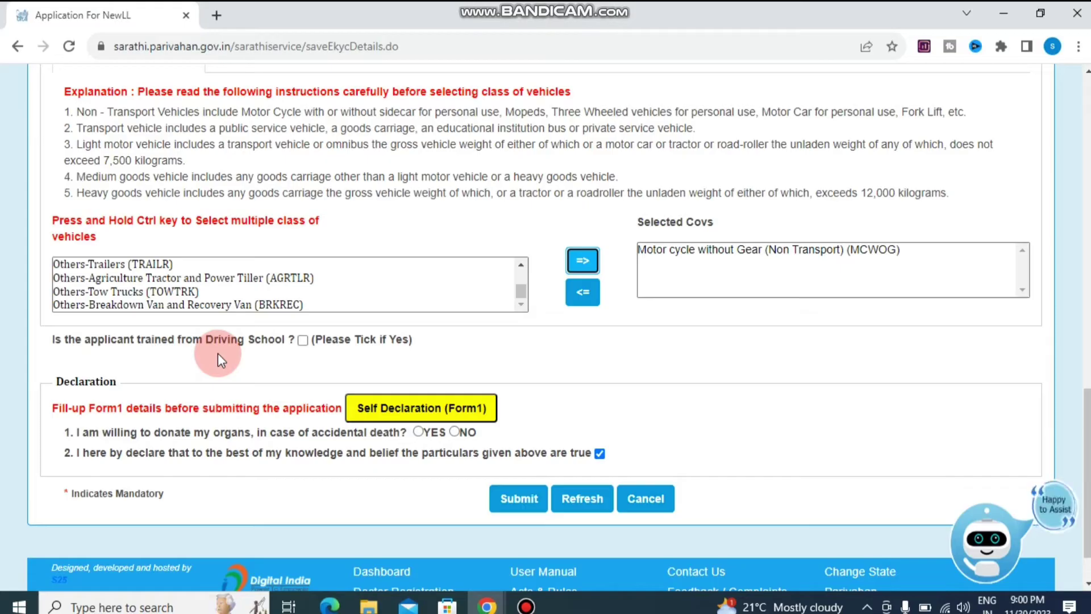
left_click(303, 341)
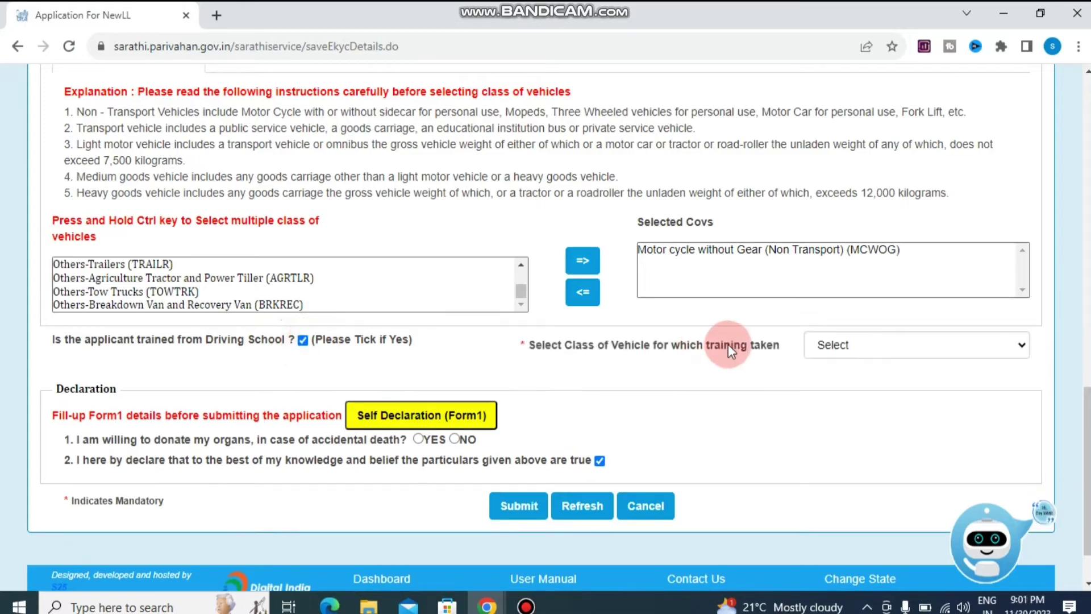
left_click(911, 346)
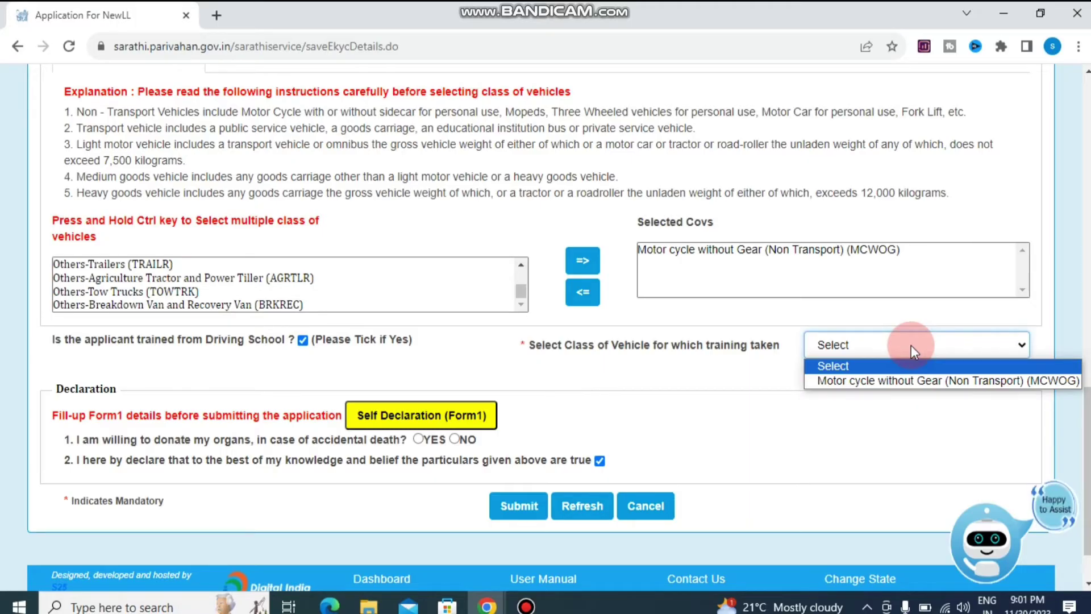
left_click(785, 384)
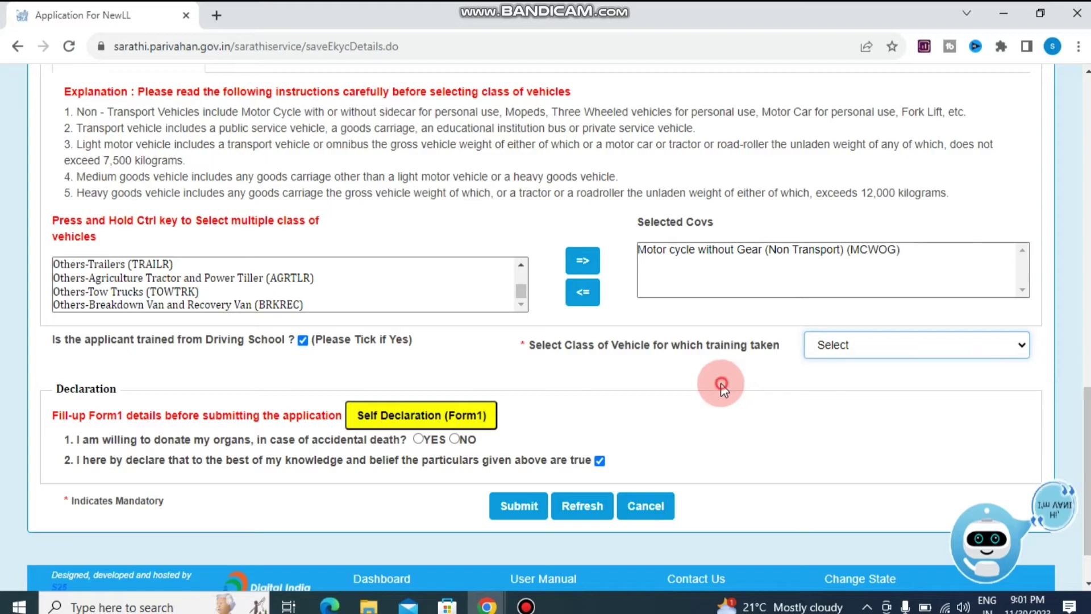
left_click(303, 341)
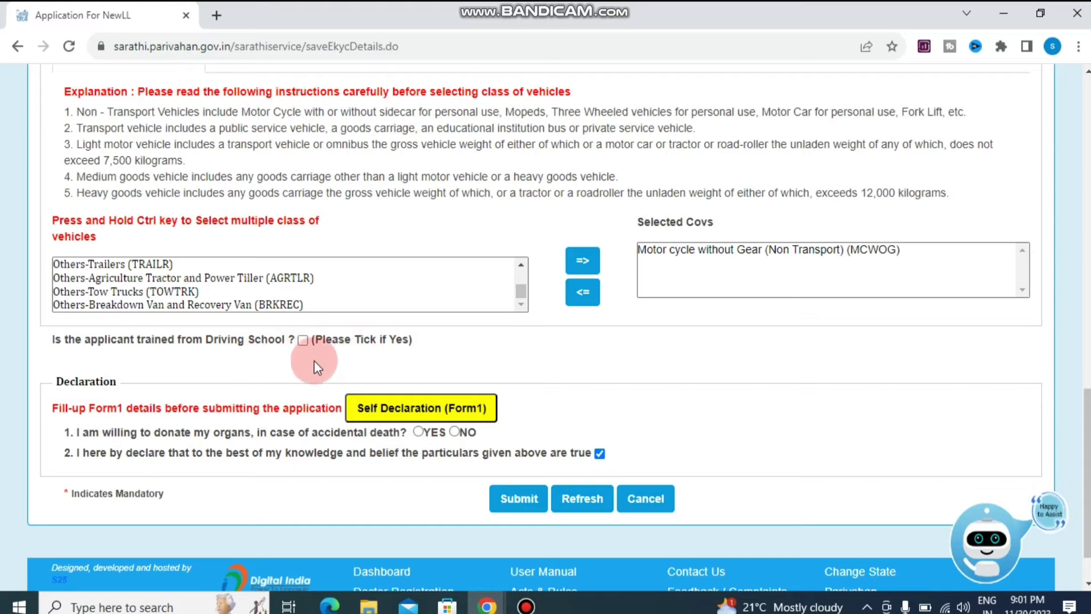
scroll(262, 369, "down", 1)
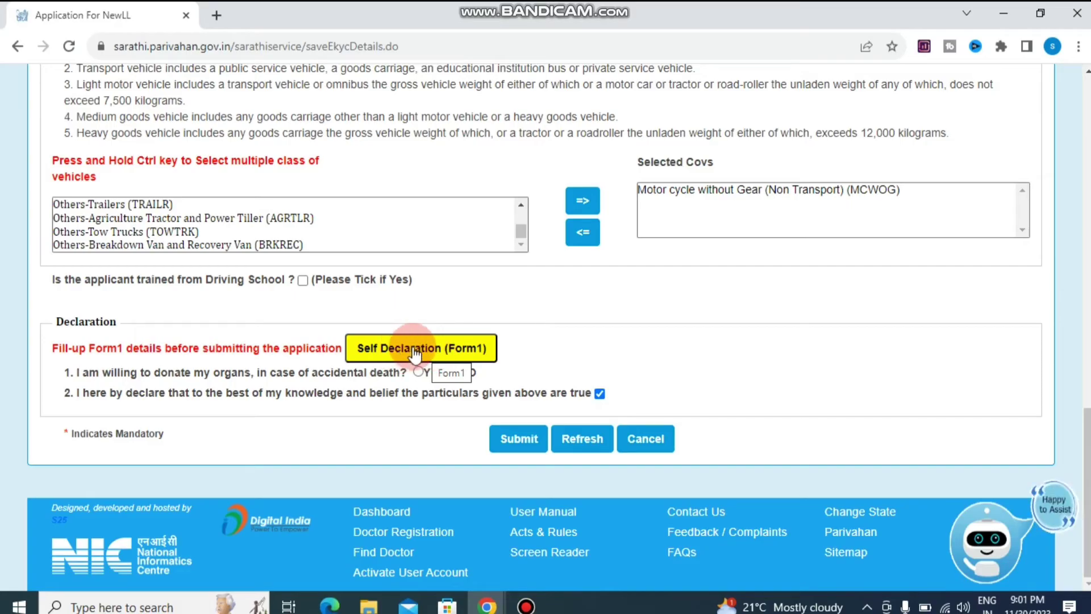
In the Form 1 self-declaration, answer NO to epilepsy, limb defects and night blindness, YES to eyesight
left_click(414, 350)
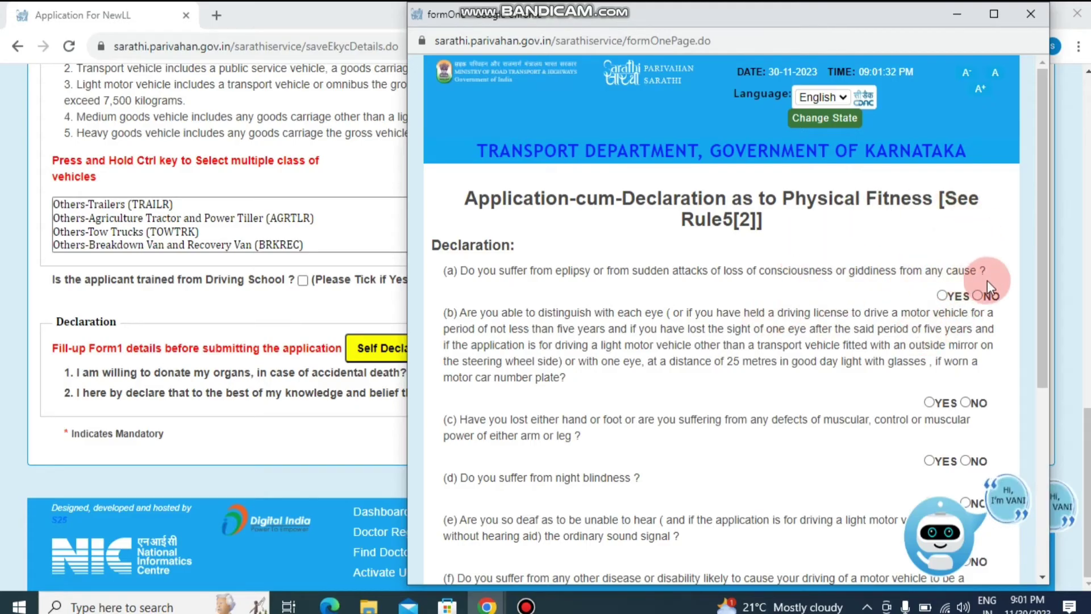
scroll(858, 253, "down", 1)
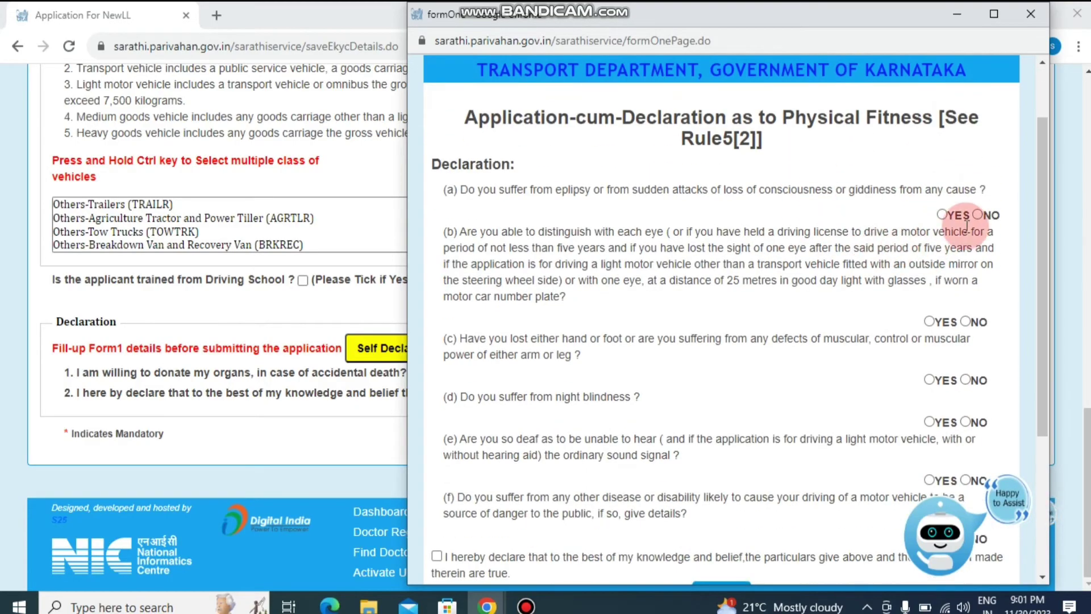
left_click(978, 215)
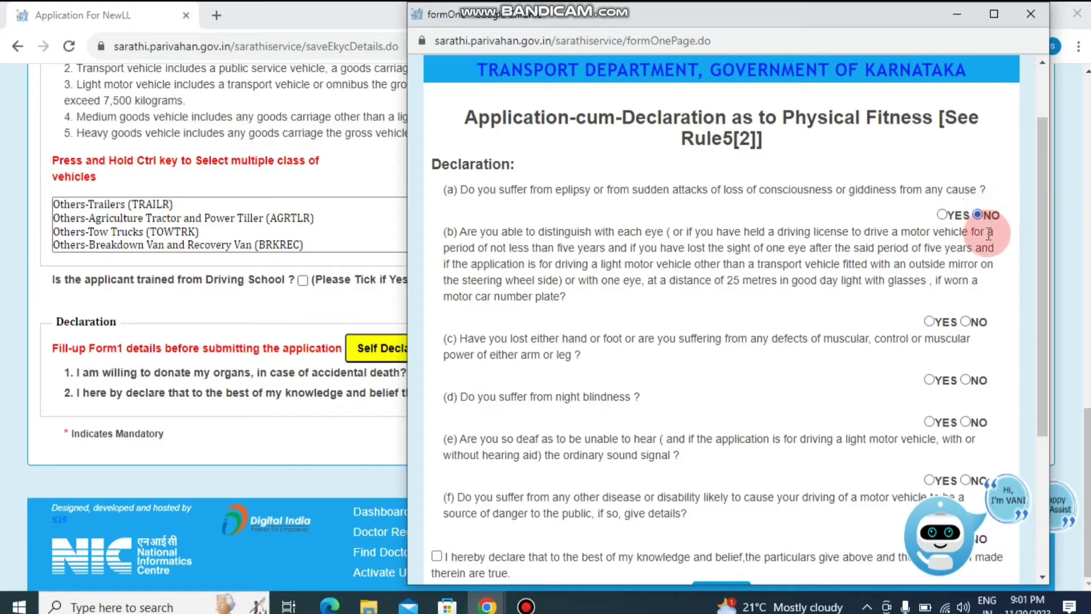
left_click(929, 321)
scroll(920, 328, "down", 3)
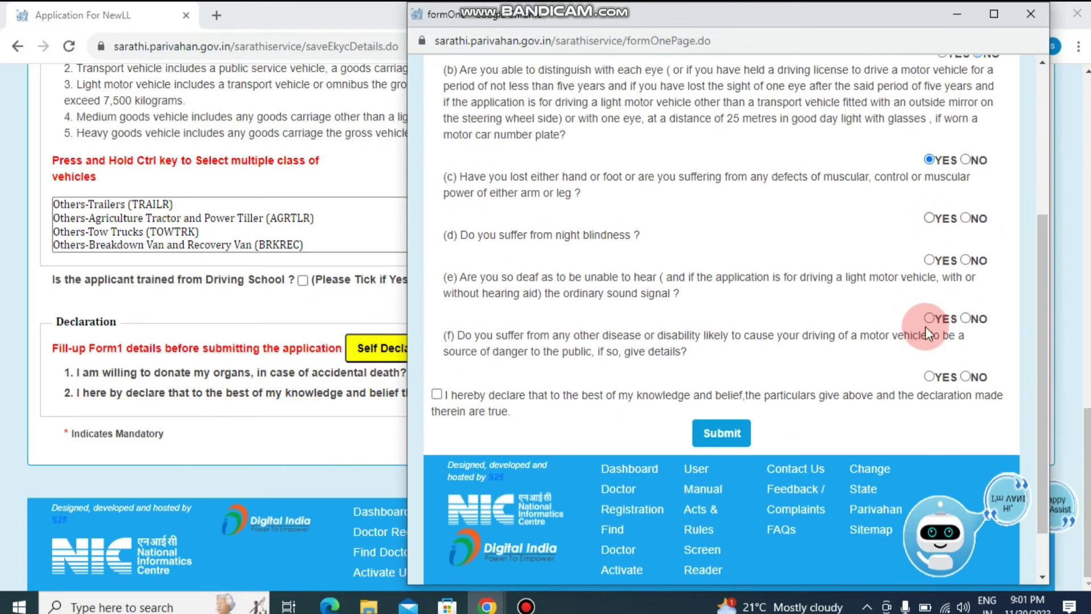
left_click(965, 218)
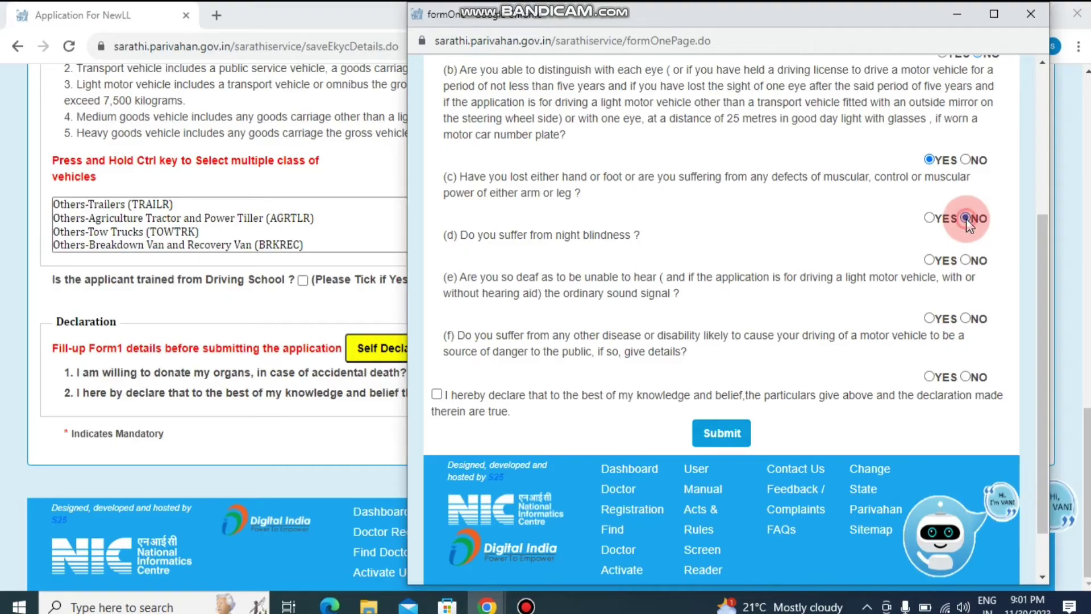
left_click(965, 261)
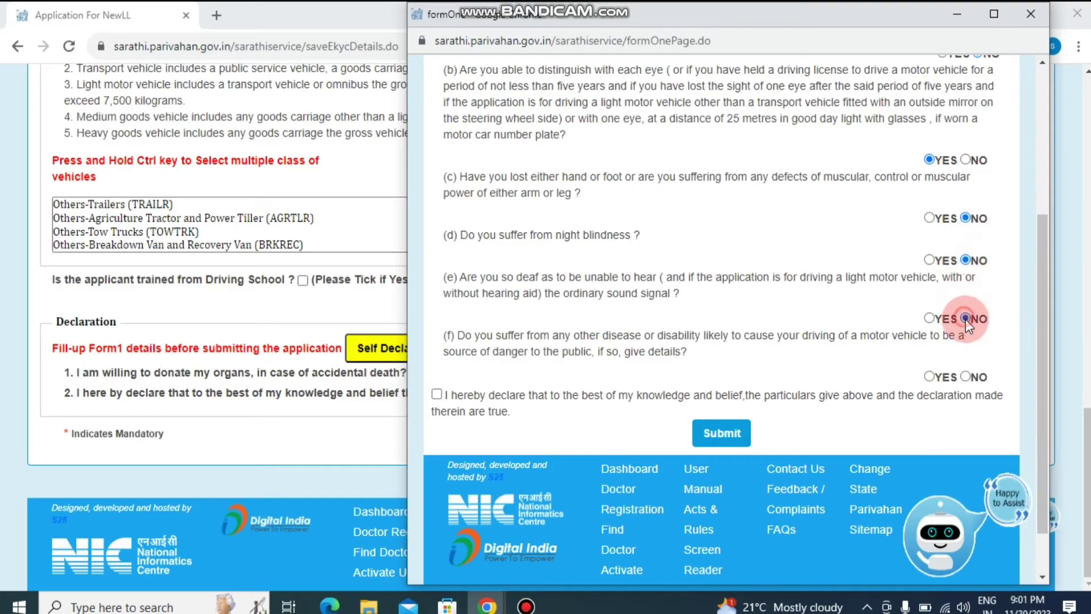
left_click(965, 377)
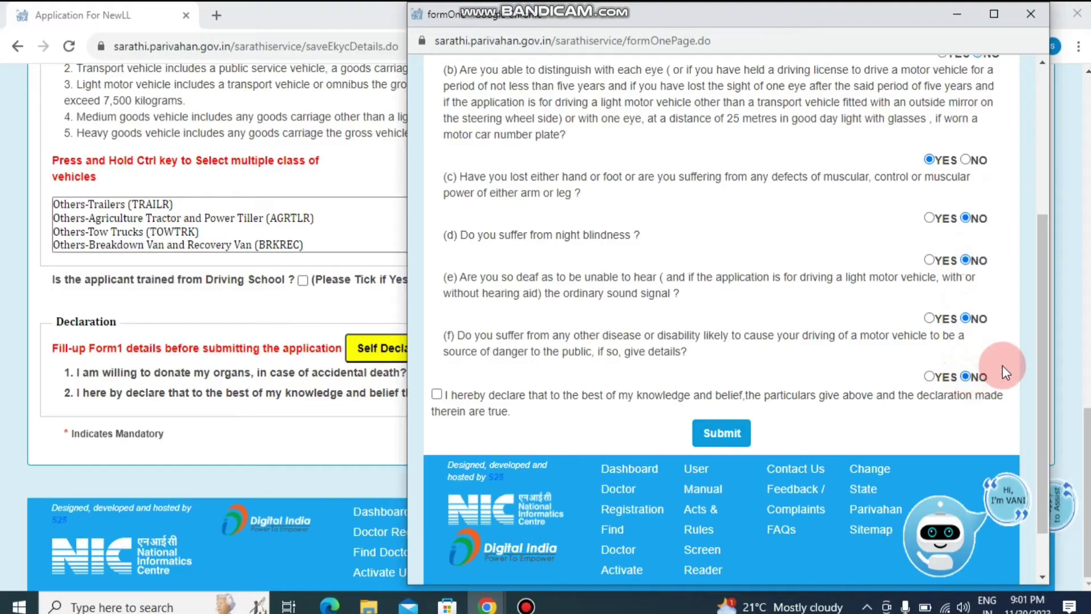
Tick the fitness declaration, submit and confirm Form 1, then return to the application
left_click(436, 393)
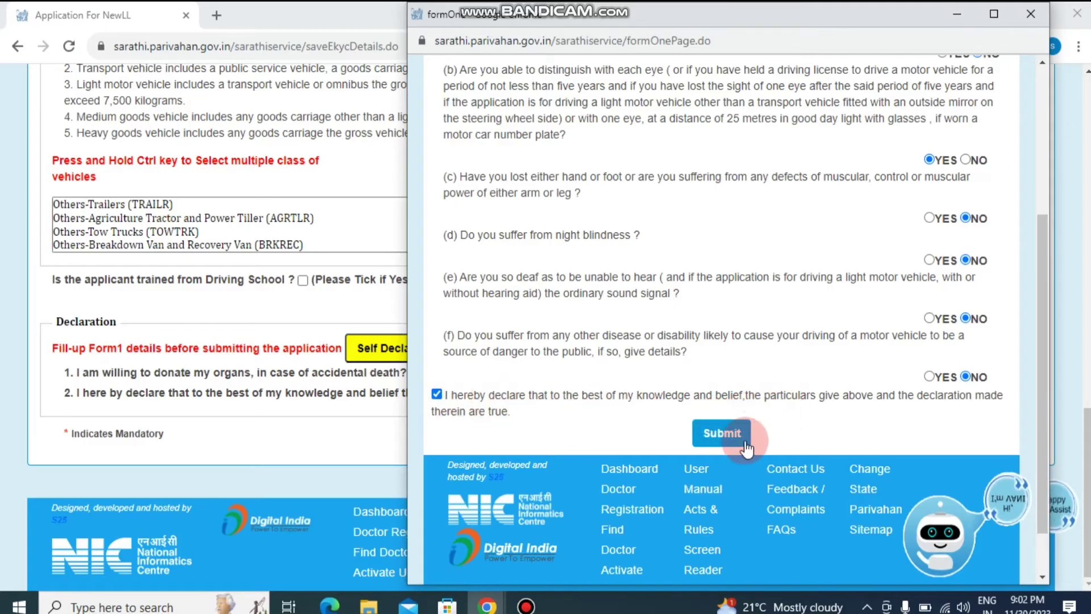
left_click(722, 433)
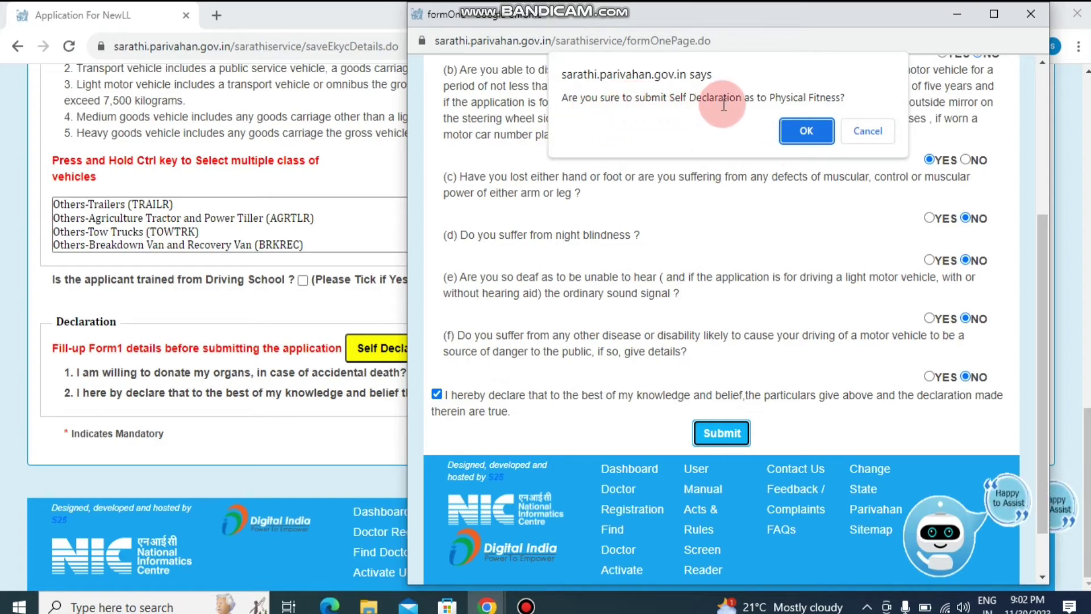
left_click(807, 132)
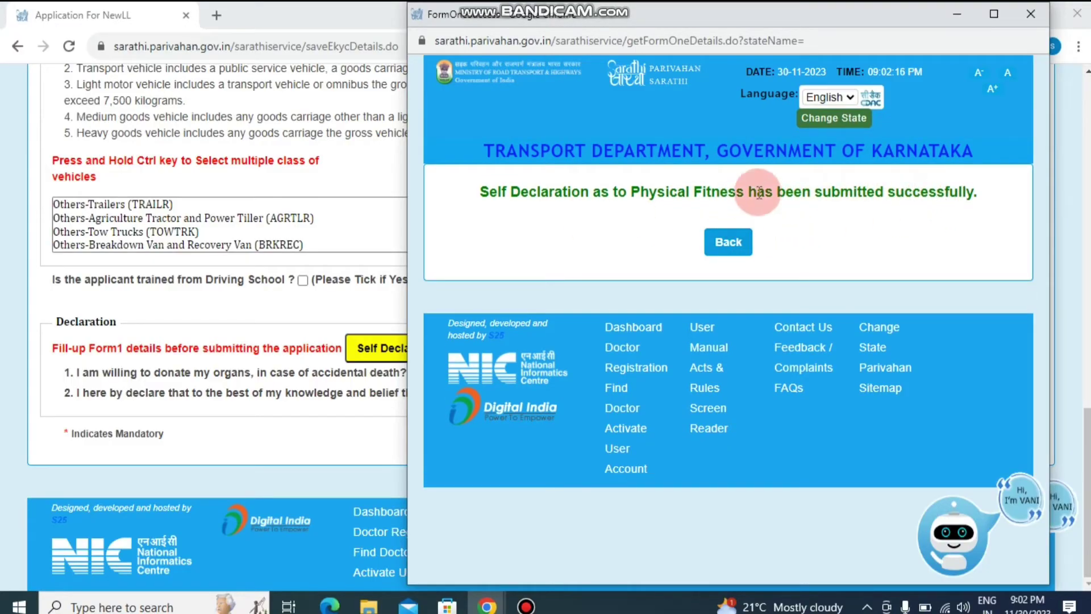
left_click(738, 242)
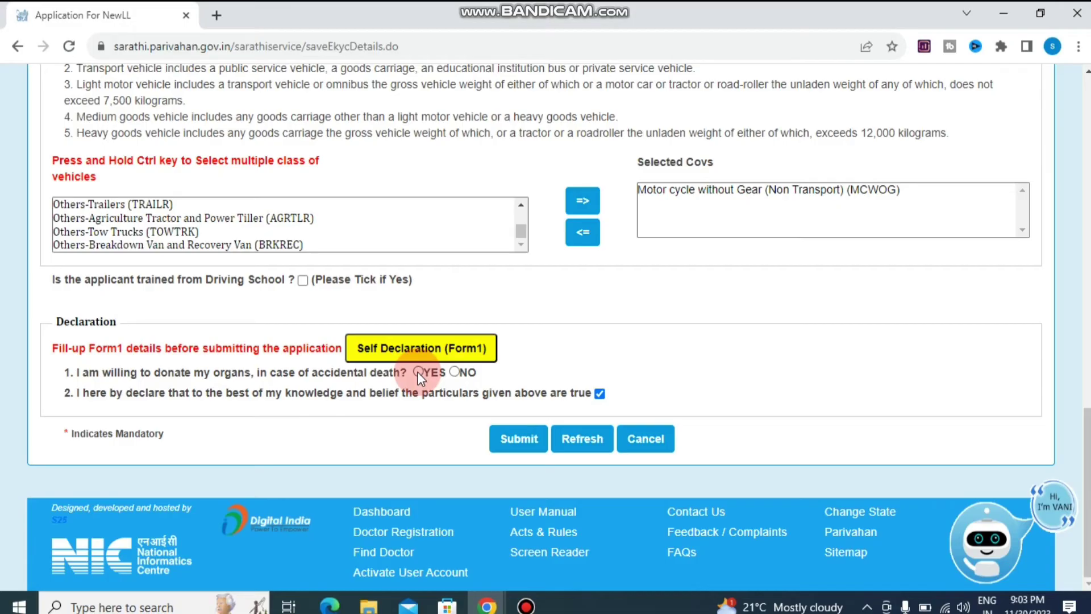
Choose NO for organ donation, submit, and accept the mobile-number, existing-licence and confirmation alerts
left_click(454, 373)
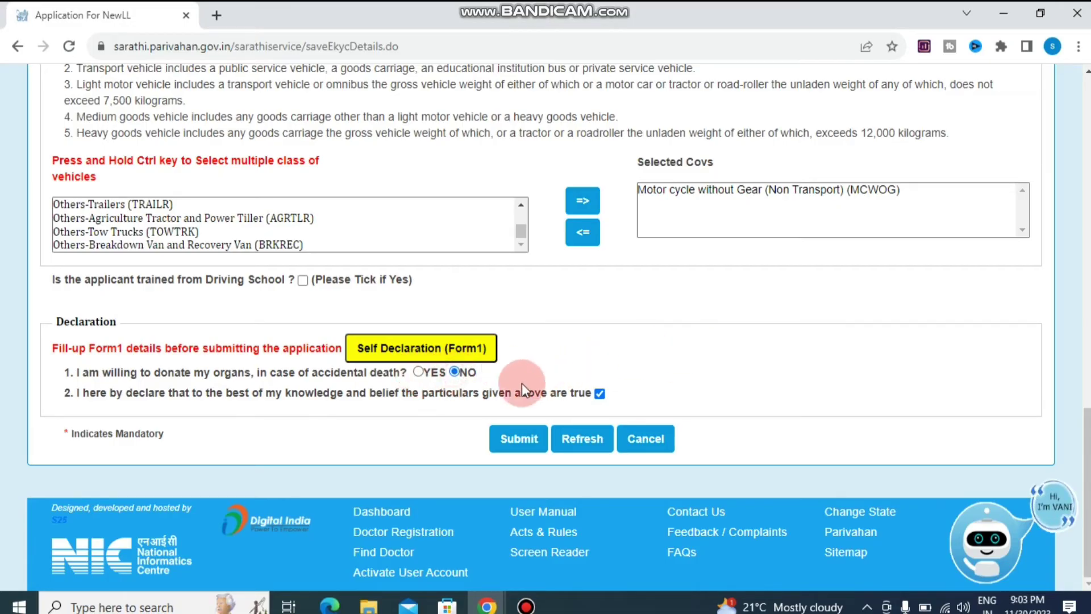
left_click(509, 443)
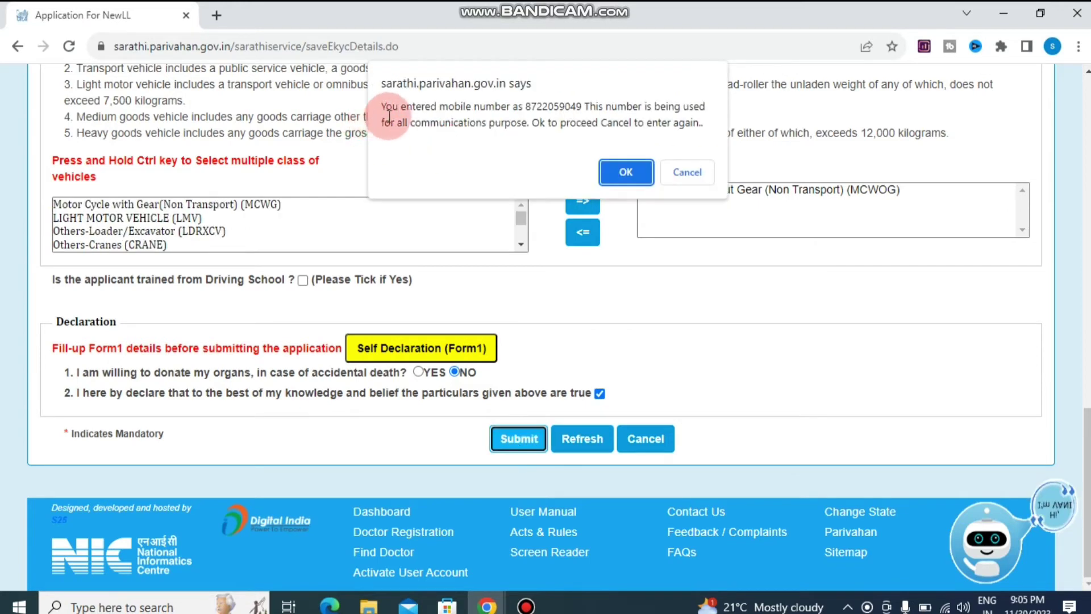
left_click(407, 114)
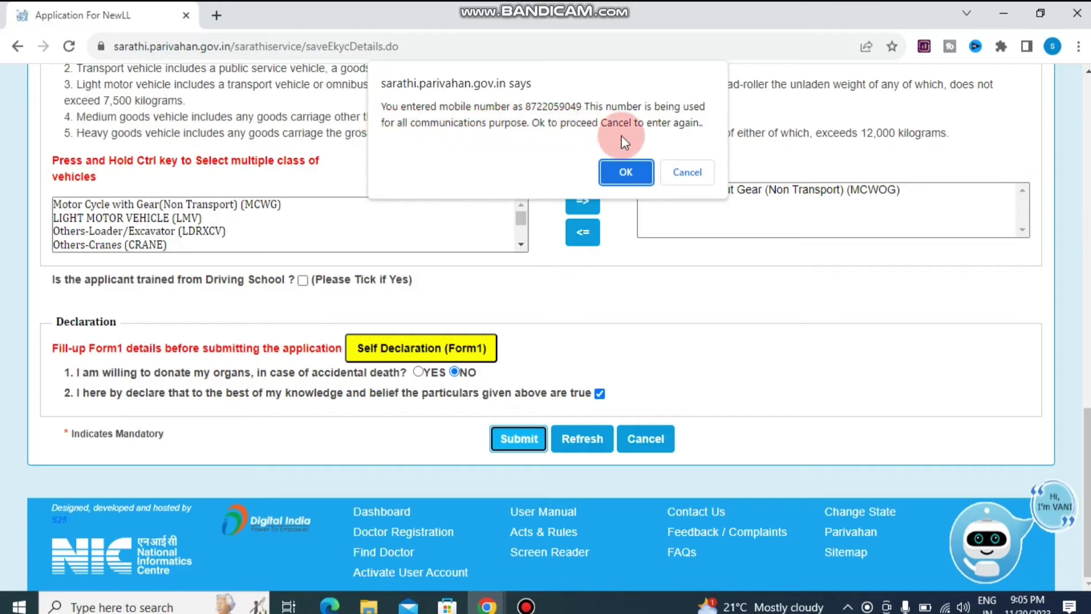
left_click(615, 173)
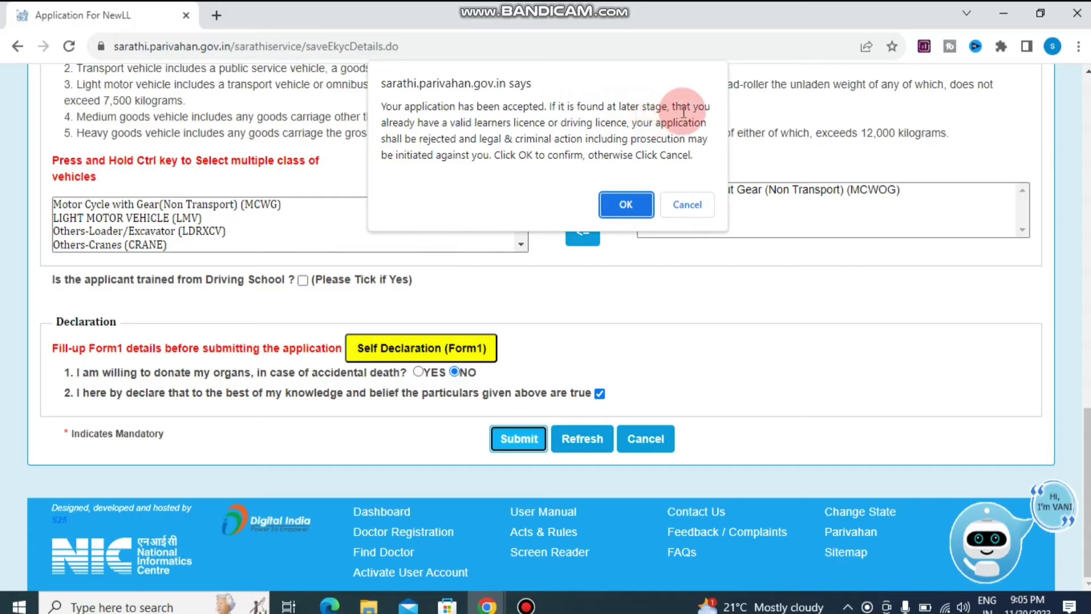
left_click(625, 204)
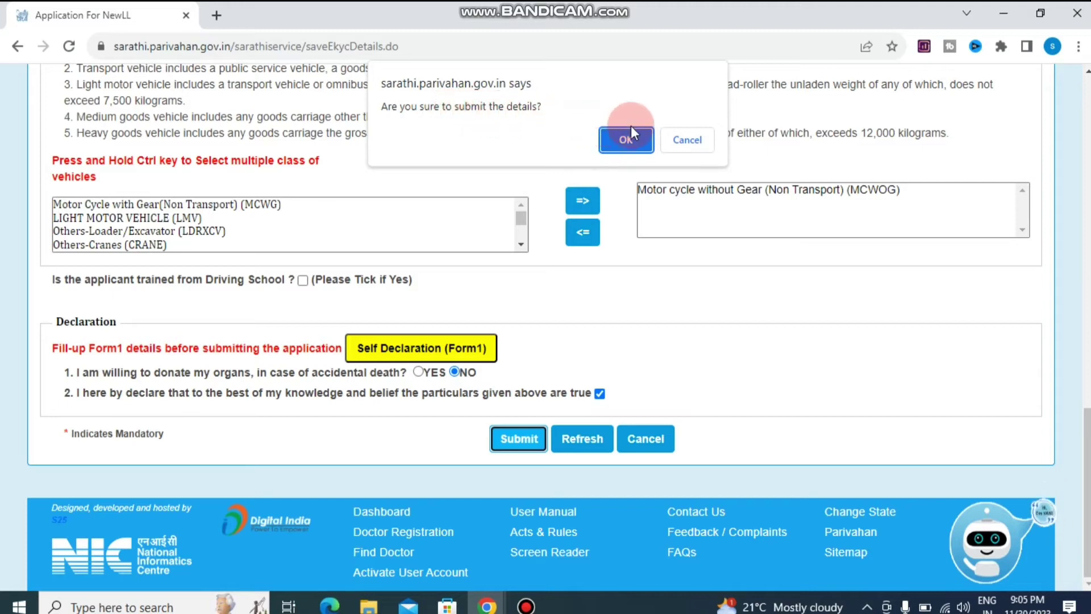
left_click(633, 141)
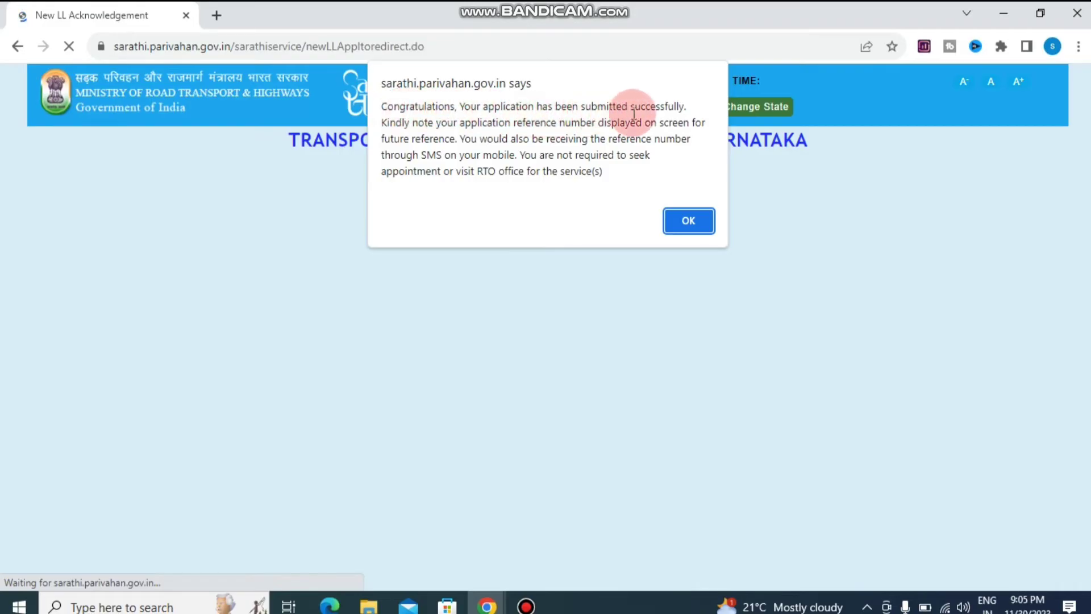
Dismiss the congratulations alert and look over the New LL Acknowledgement reference slip
left_click(689, 221)
scroll(372, 259, "down", 3)
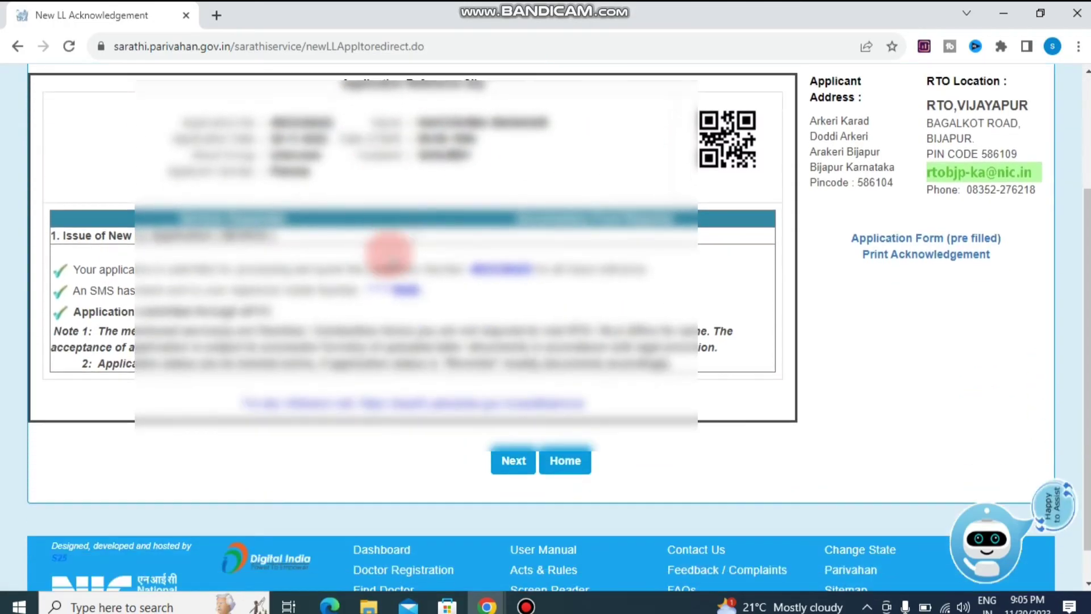
scroll(483, 227, "up", 2)
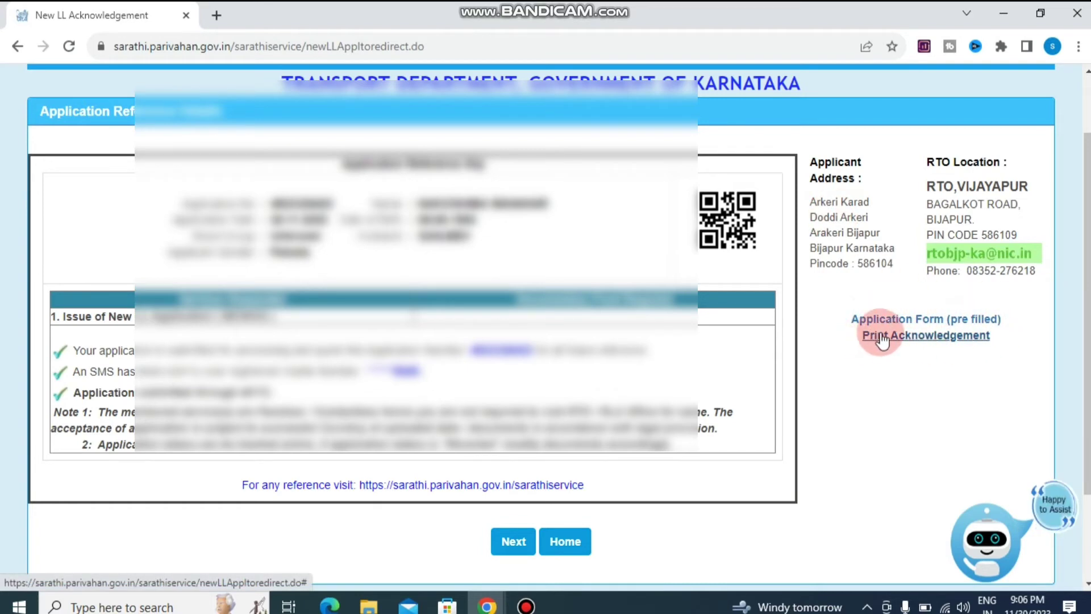
Print the acknowledgement with destination Save as PDF and save the PDF file
left_click(934, 335)
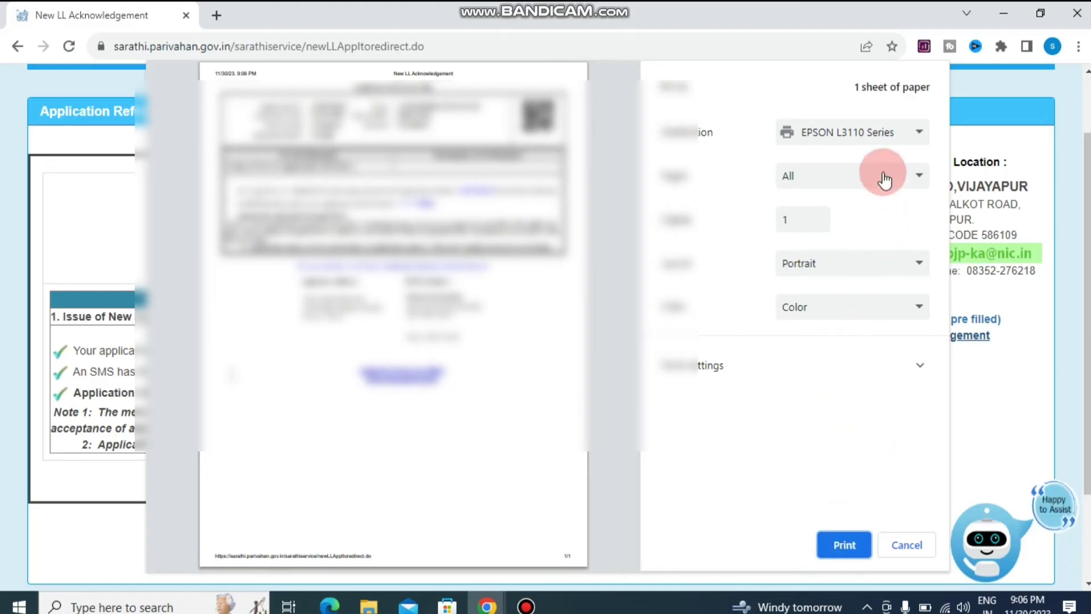
left_click(917, 134)
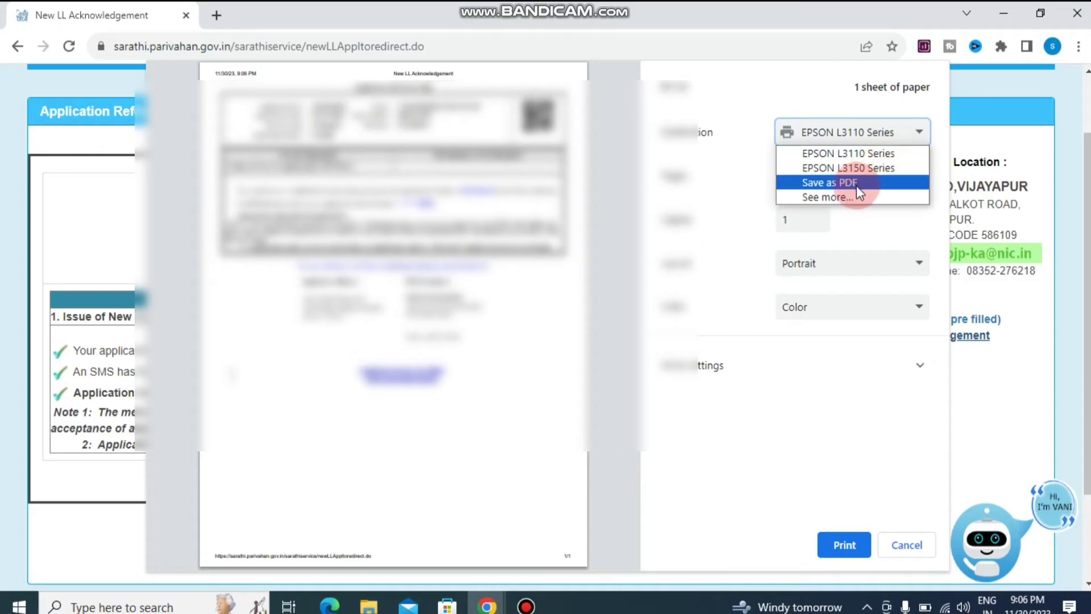
left_click(856, 182)
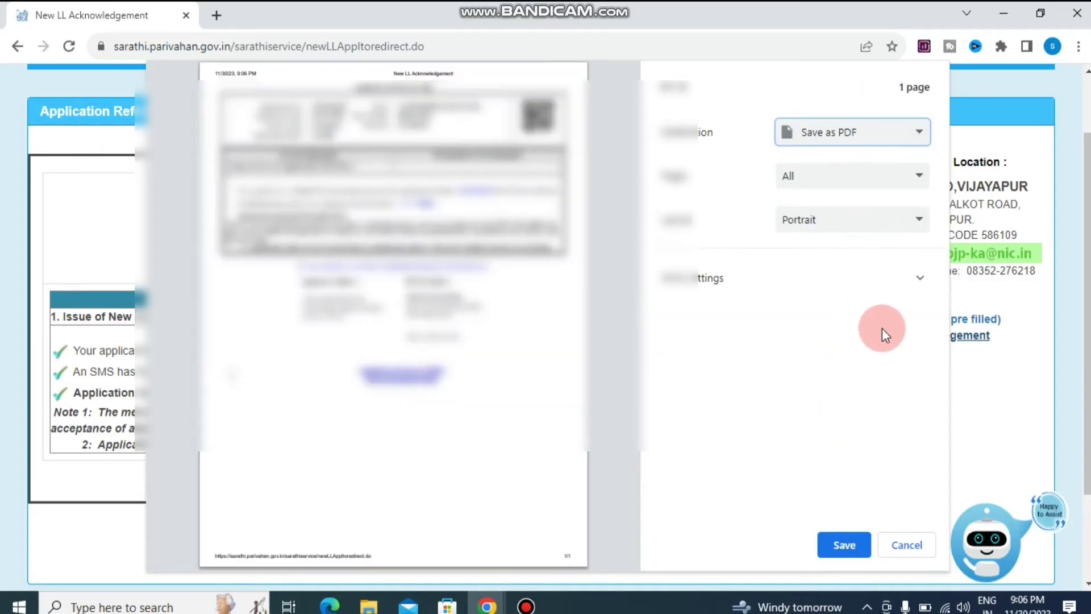
left_click(846, 546)
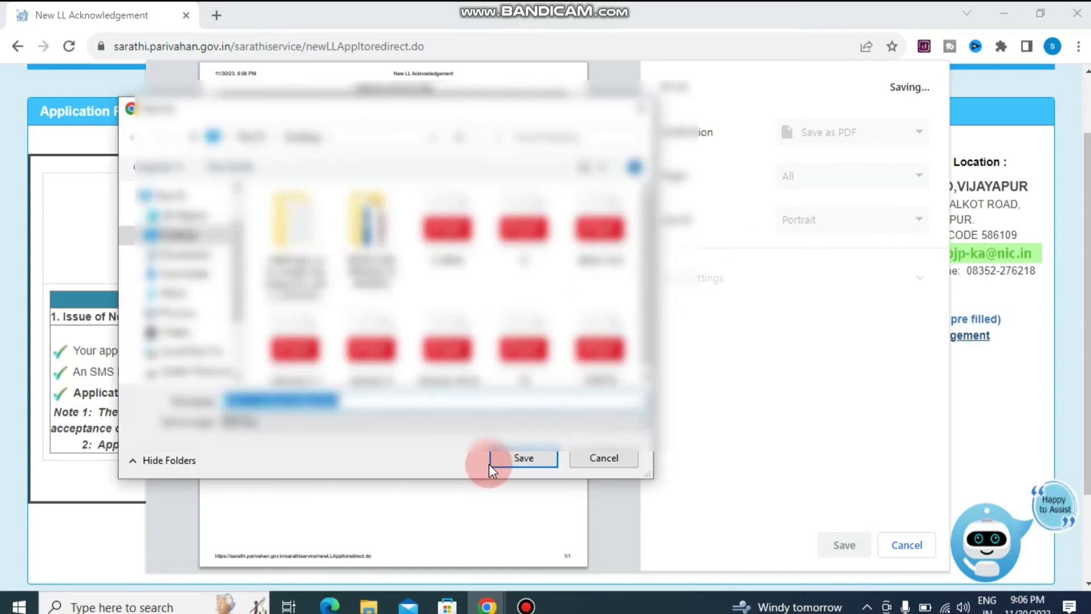
left_click(520, 458)
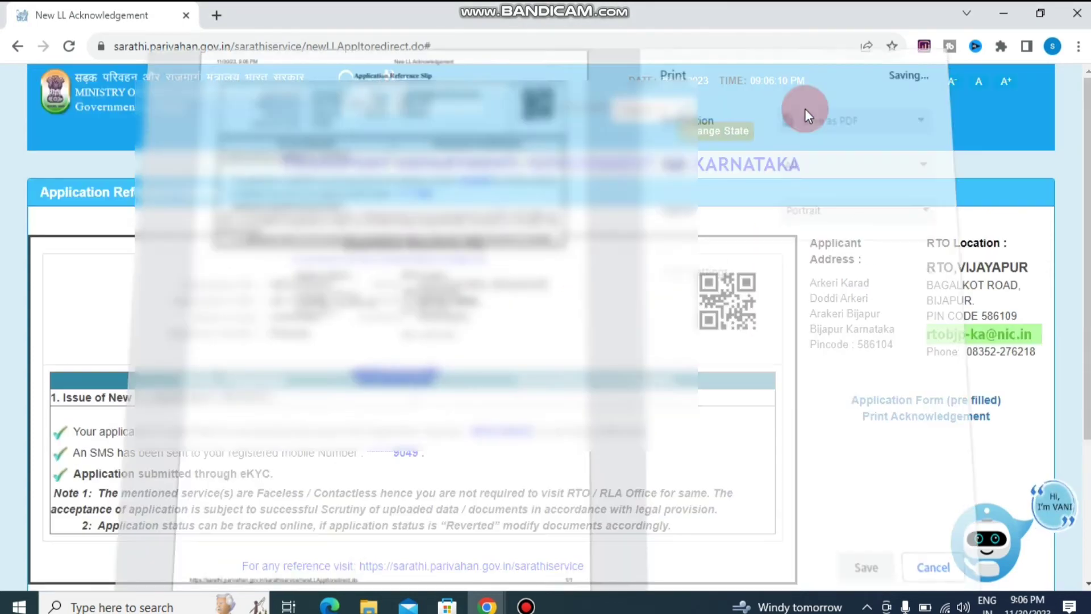
scroll(597, 284, "down", 4)
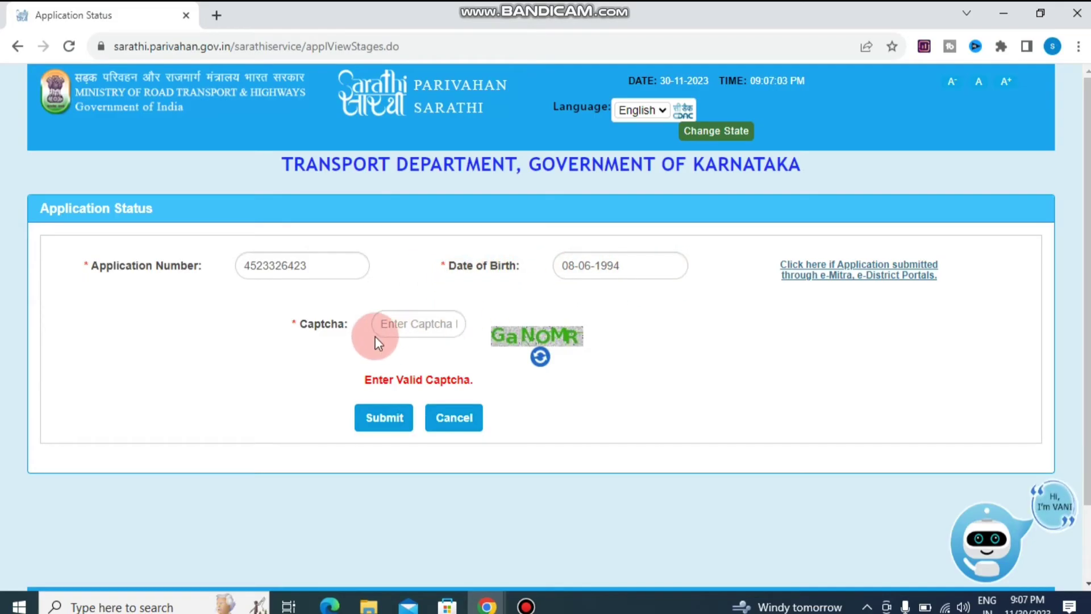
Enter the captcha, correcting its lowercase o to uppercase O, and submit the status lookup
left_click(410, 322)
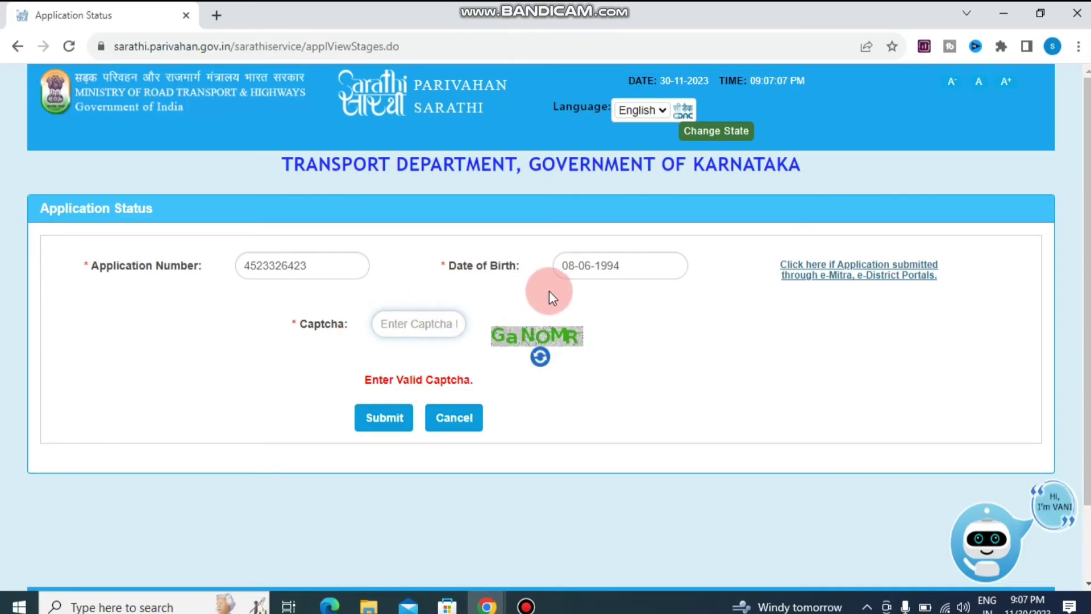
type("G")
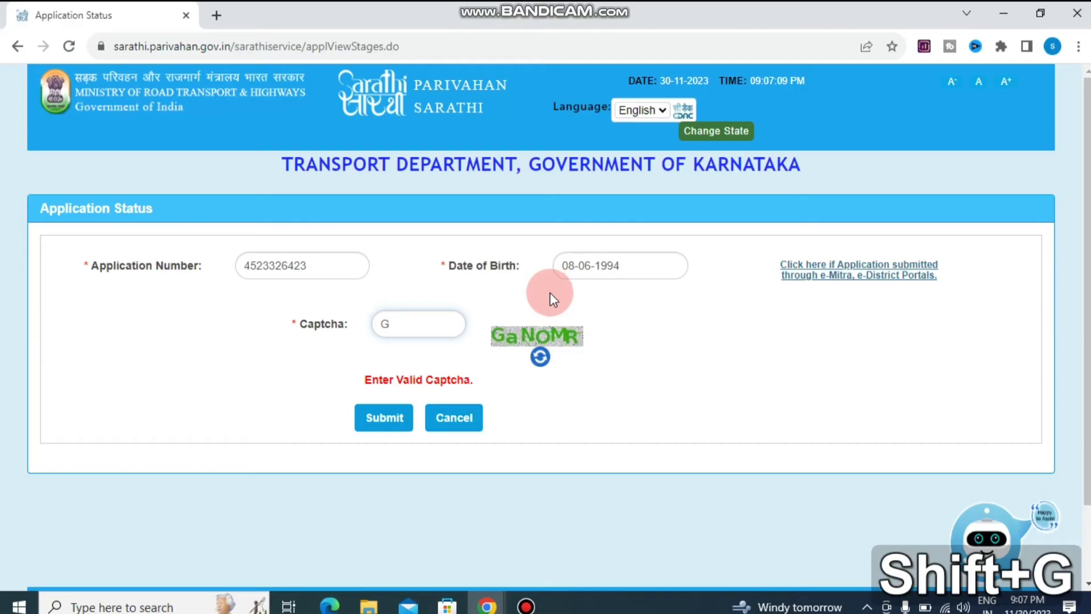
type("a")
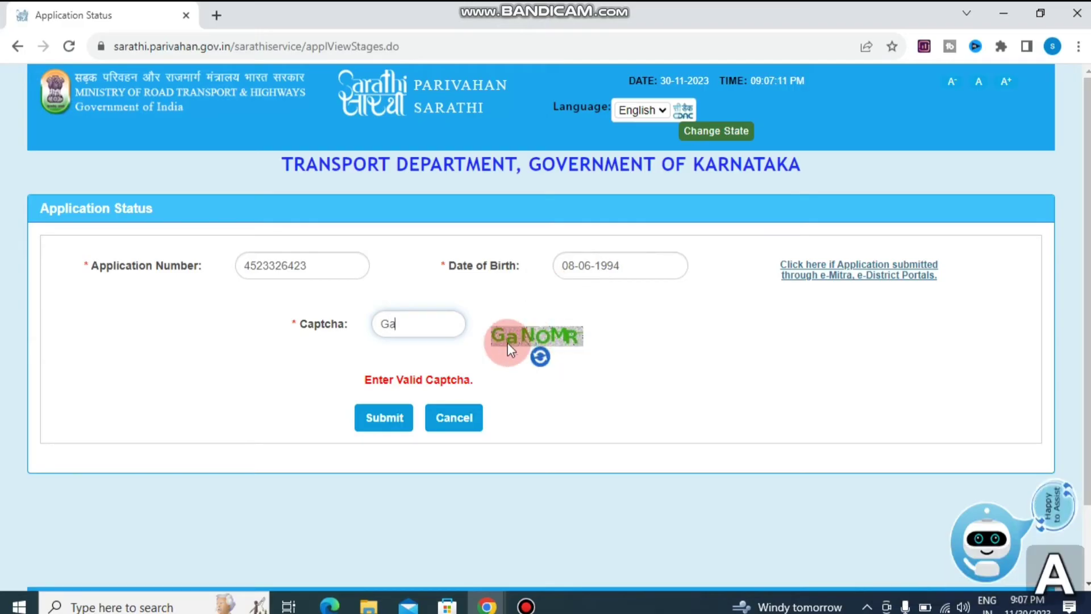
type("N")
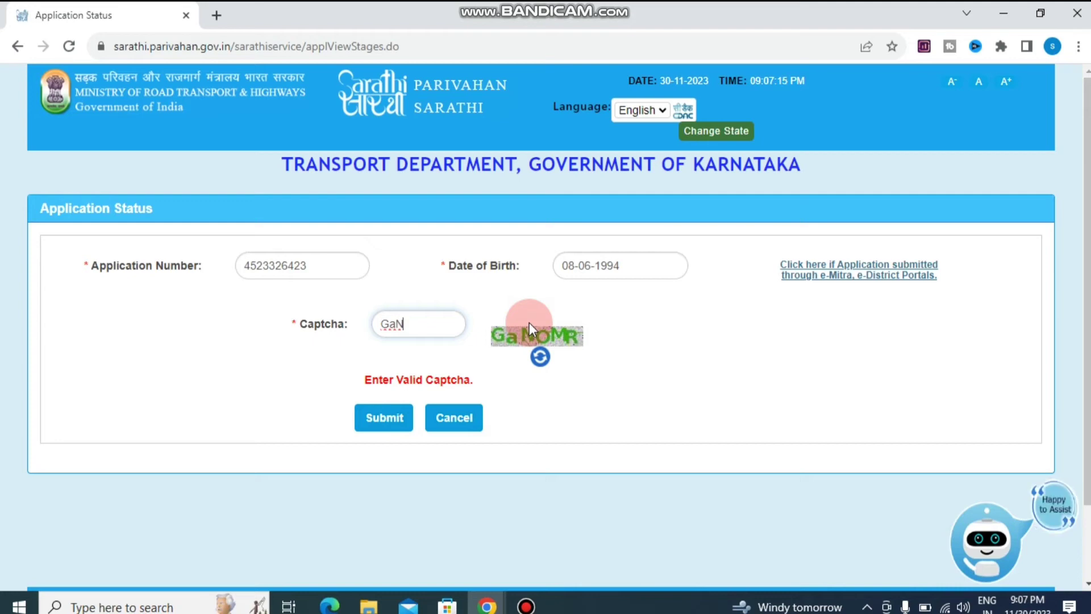
type("oM")
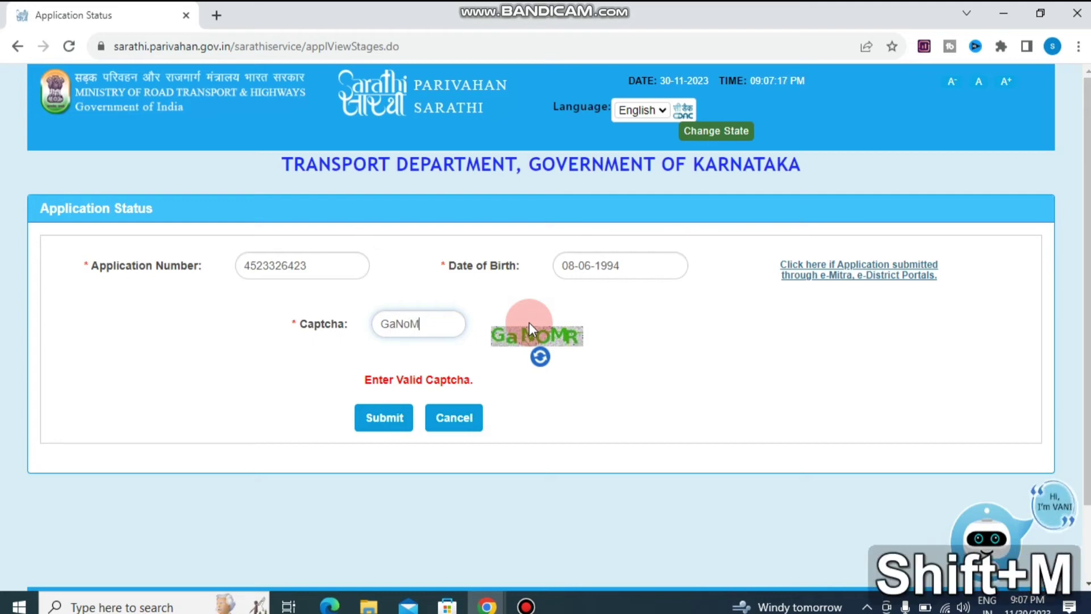
type("R")
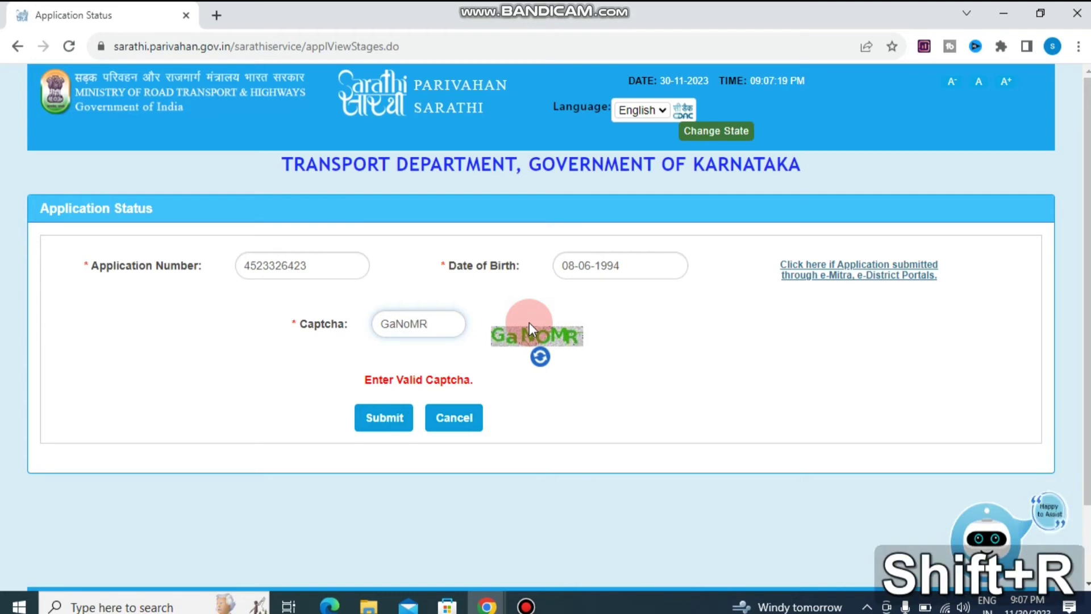
left_click(411, 327)
key("BackSpace")
type("O")
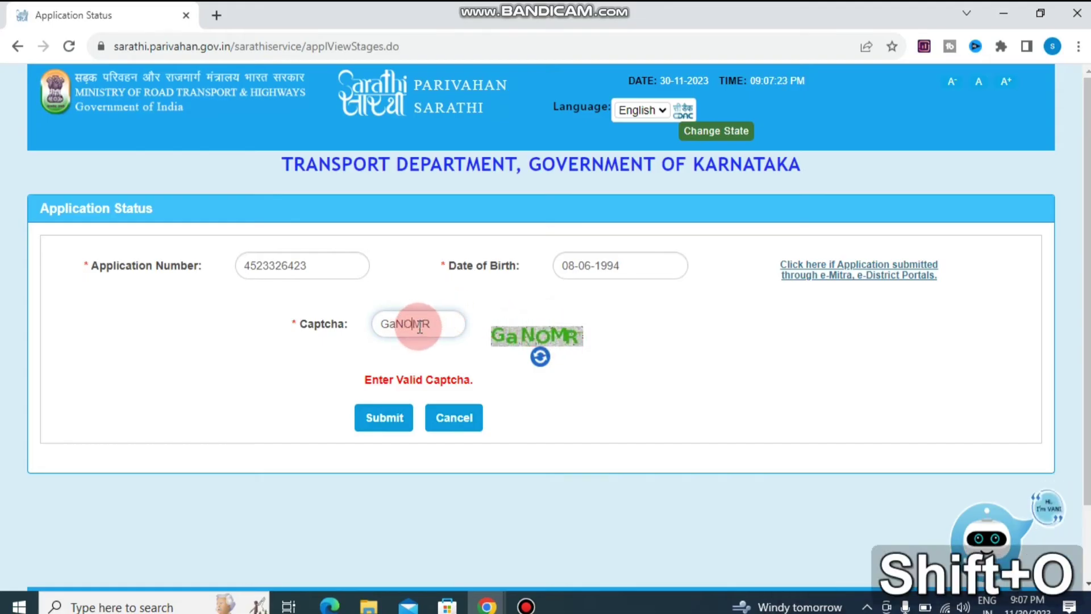
left_click(401, 420)
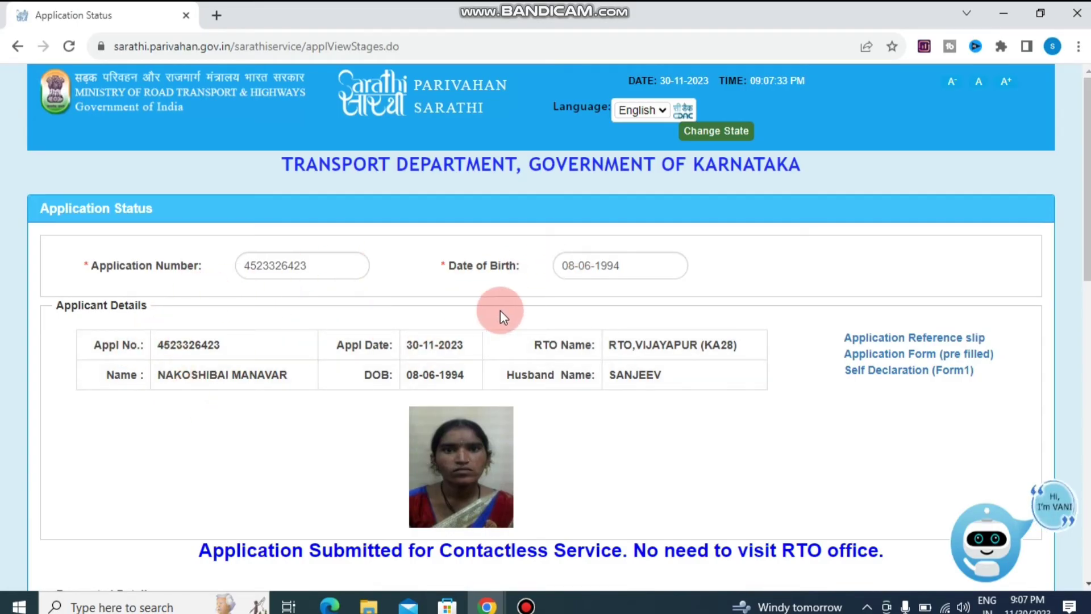
Scroll to Stage(s) to be Completed and proceed with the pending FEE PAYMENT stage
scroll(522, 308, "down", 1)
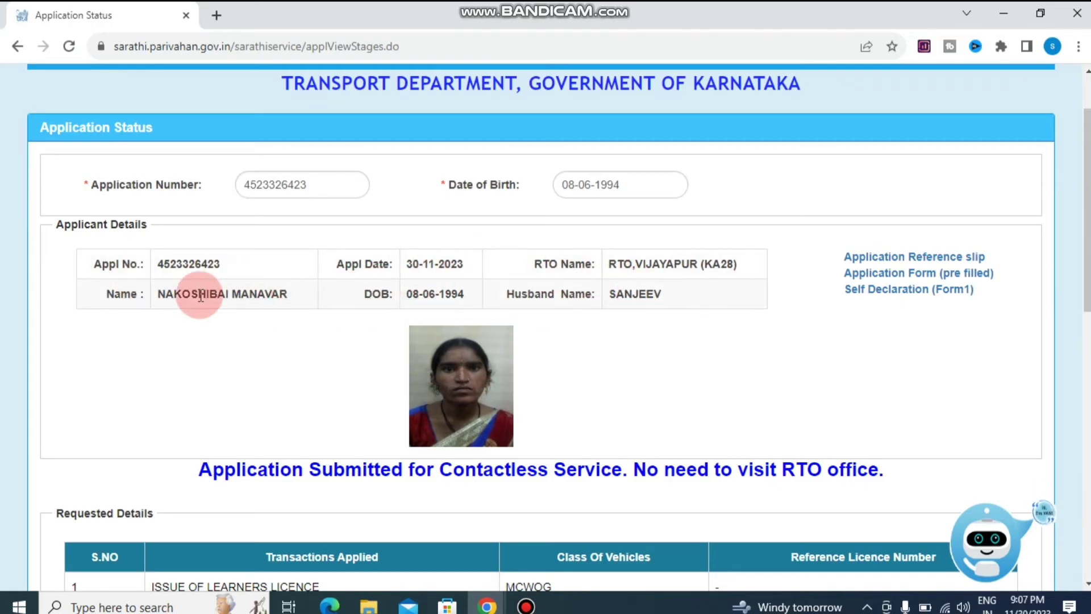
scroll(511, 279, "down", 2)
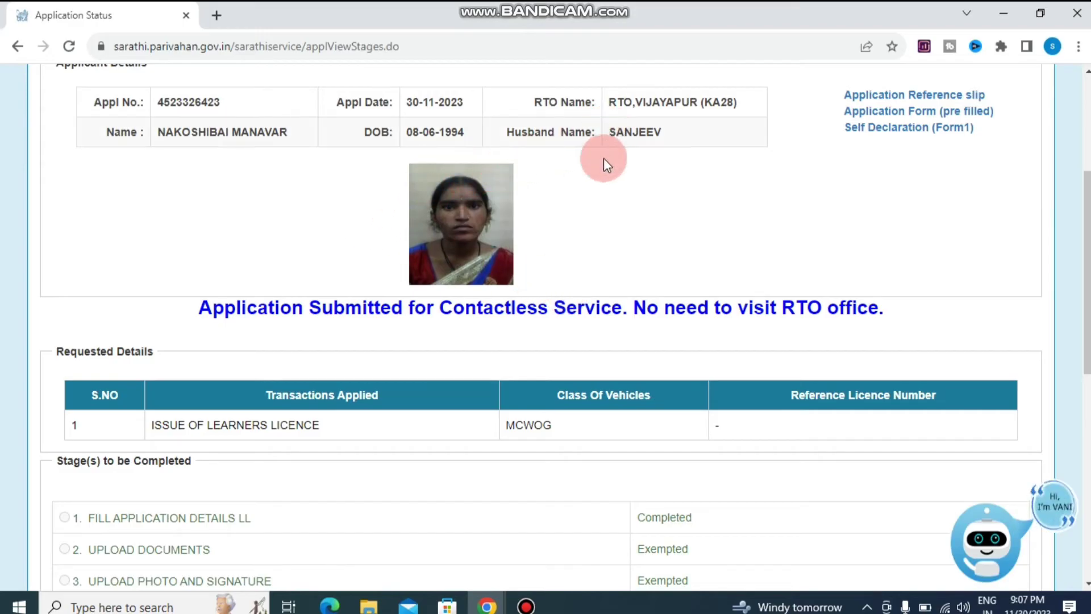
scroll(499, 338, "down", 3)
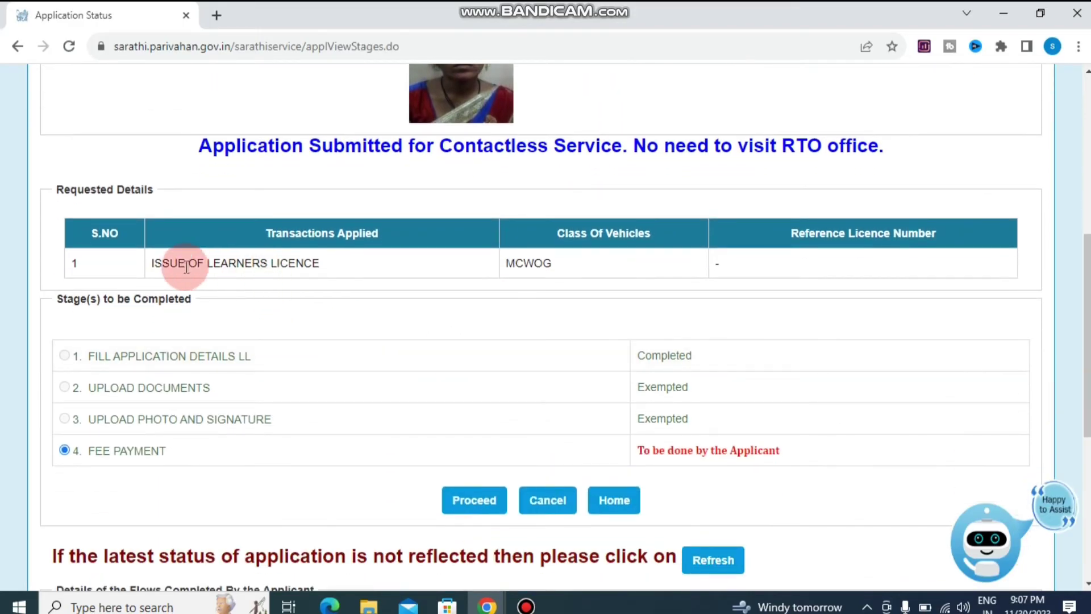
scroll(536, 274, "down", 2)
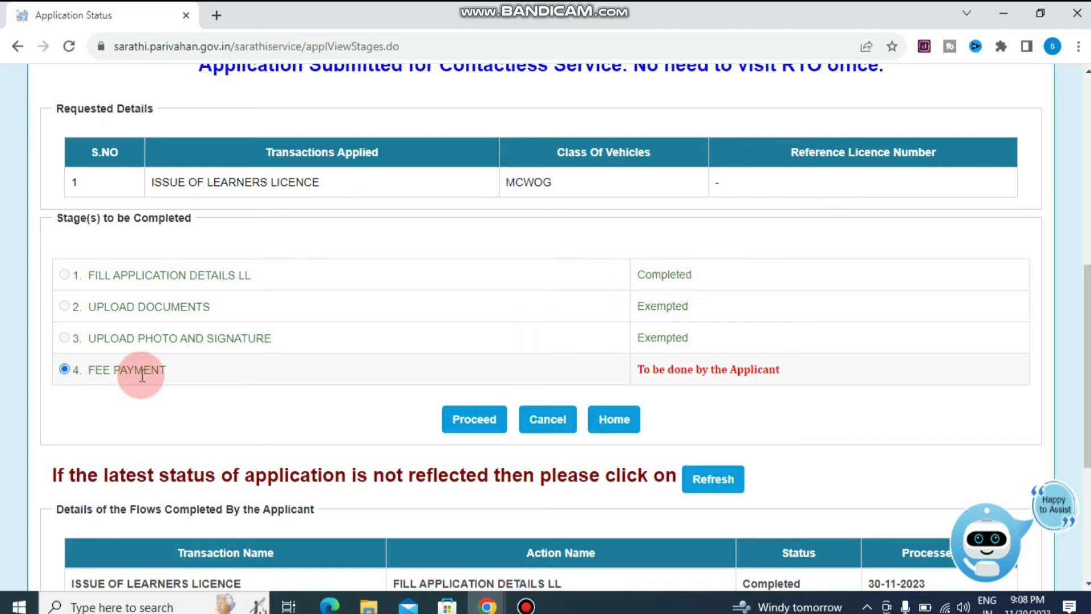
scroll(527, 339, "down", 3)
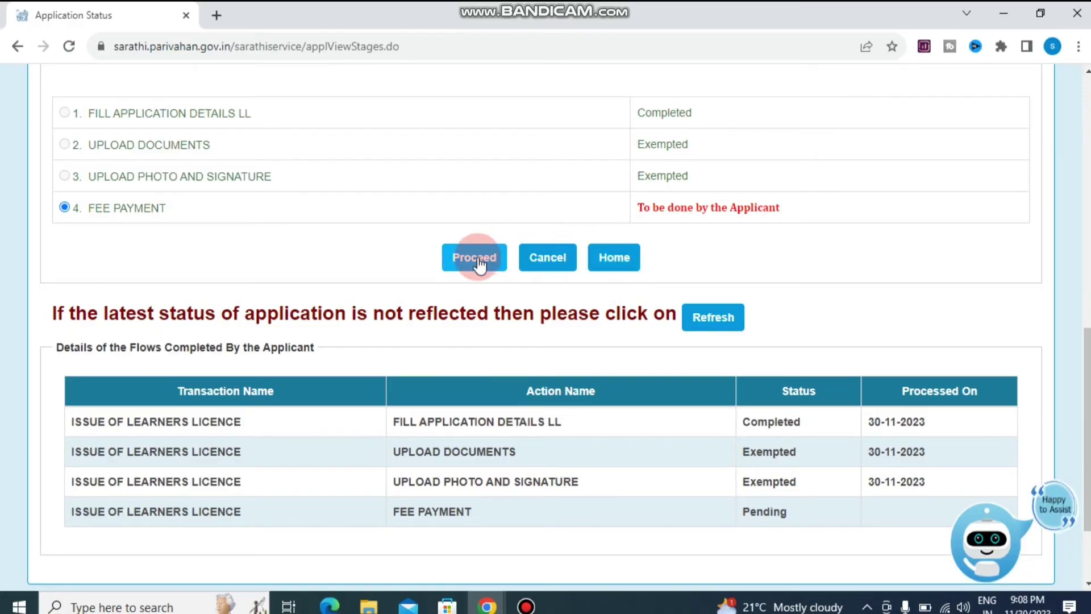
scroll(494, 293, "down", 2)
scroll(497, 307, "up", 4)
left_click(502, 384)
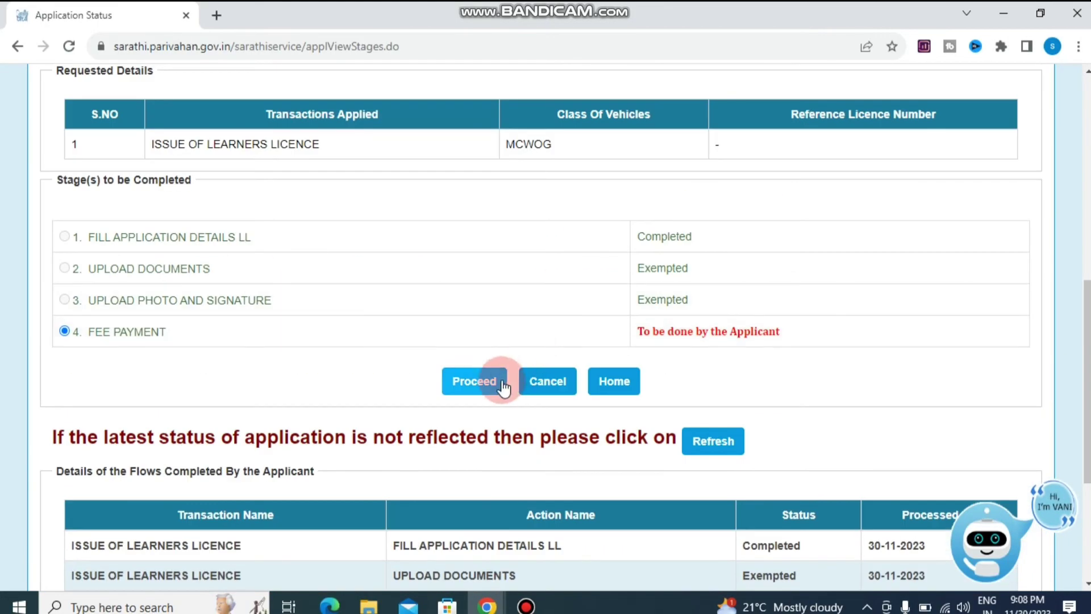
left_click(476, 385)
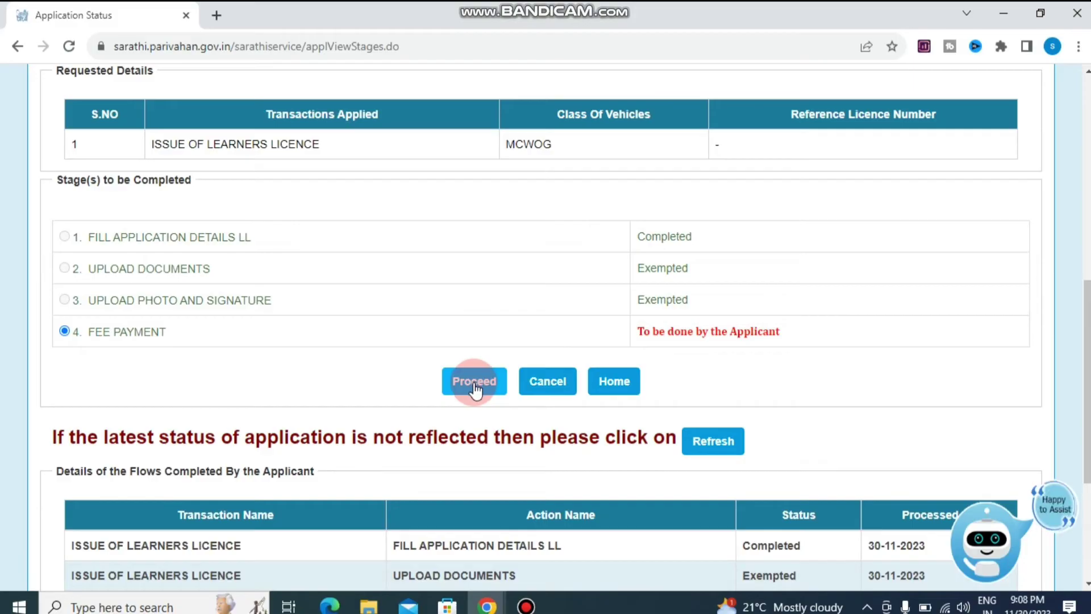
left_click(486, 385)
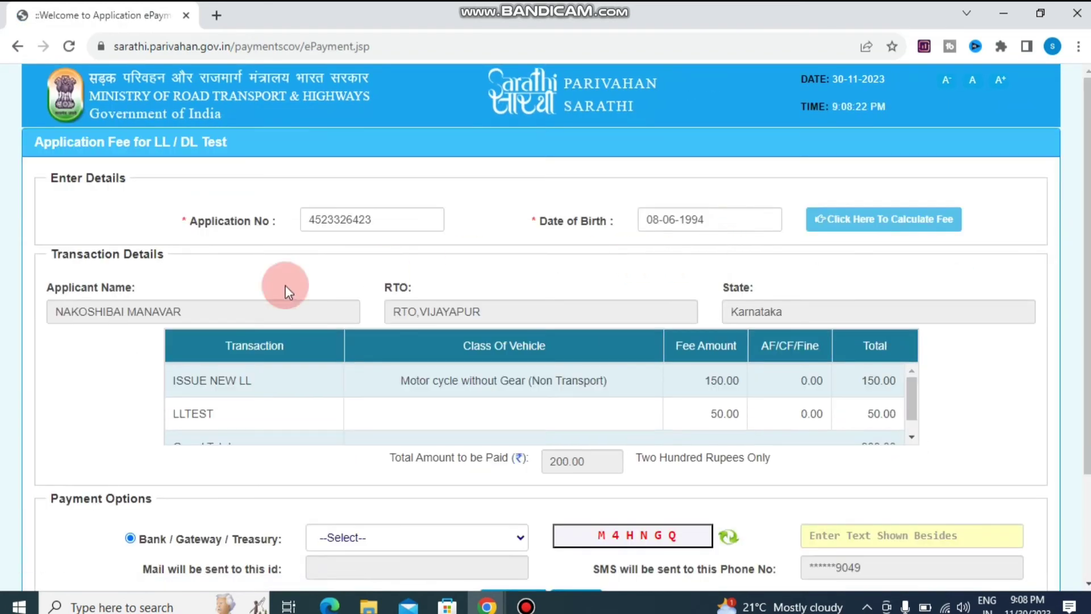
Choose KHAJANA 2 as the Bank / Gateway / Treasury for the 200.00 rupee fee
scroll(506, 334, "down", 2)
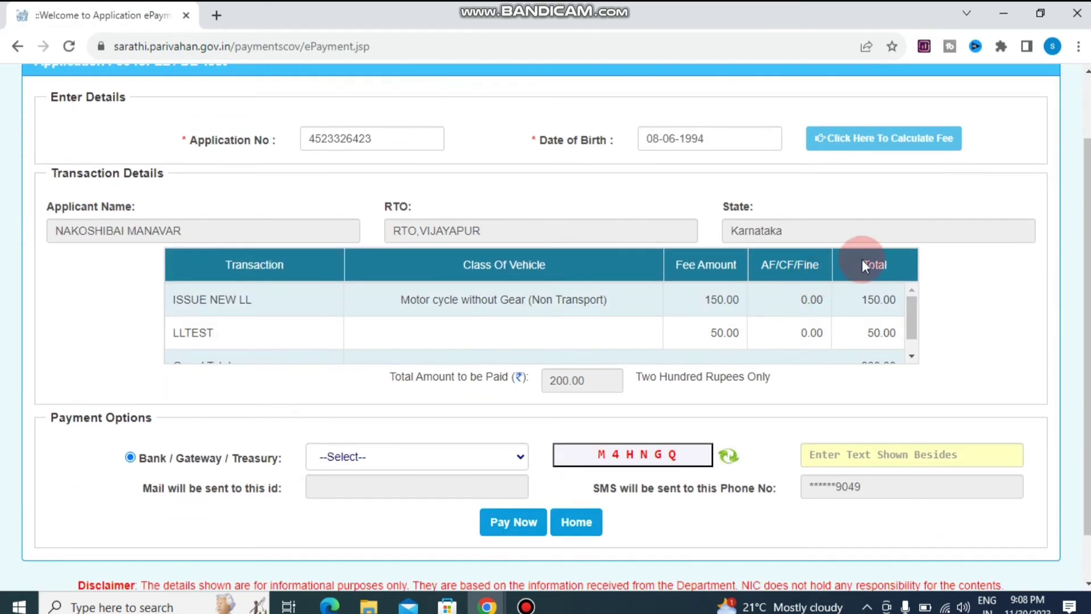
left_click_drag(914, 323, 547, 364)
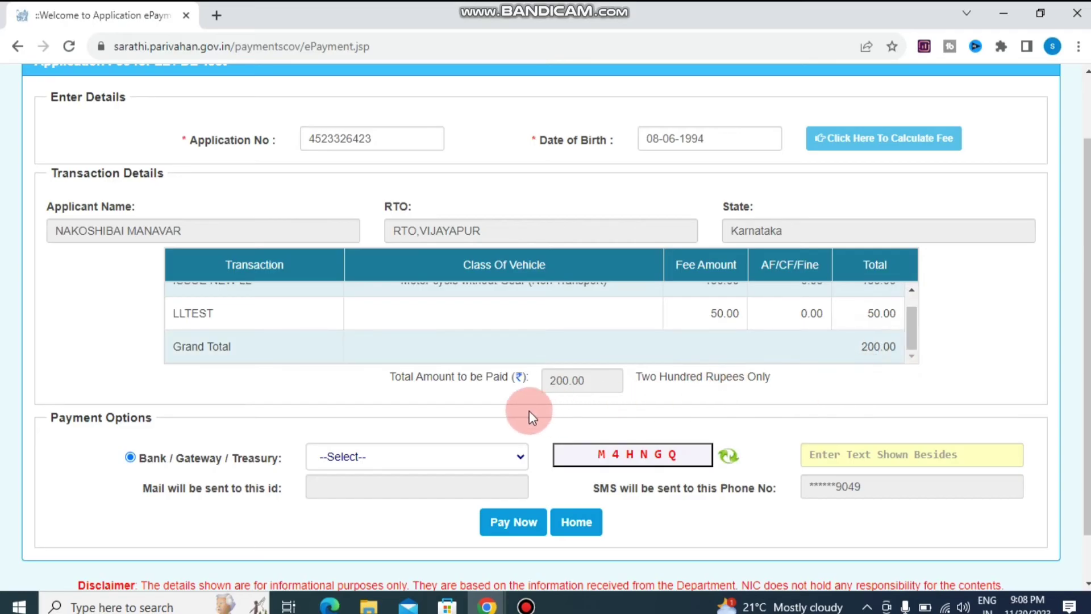
scroll(465, 401, "down", 1)
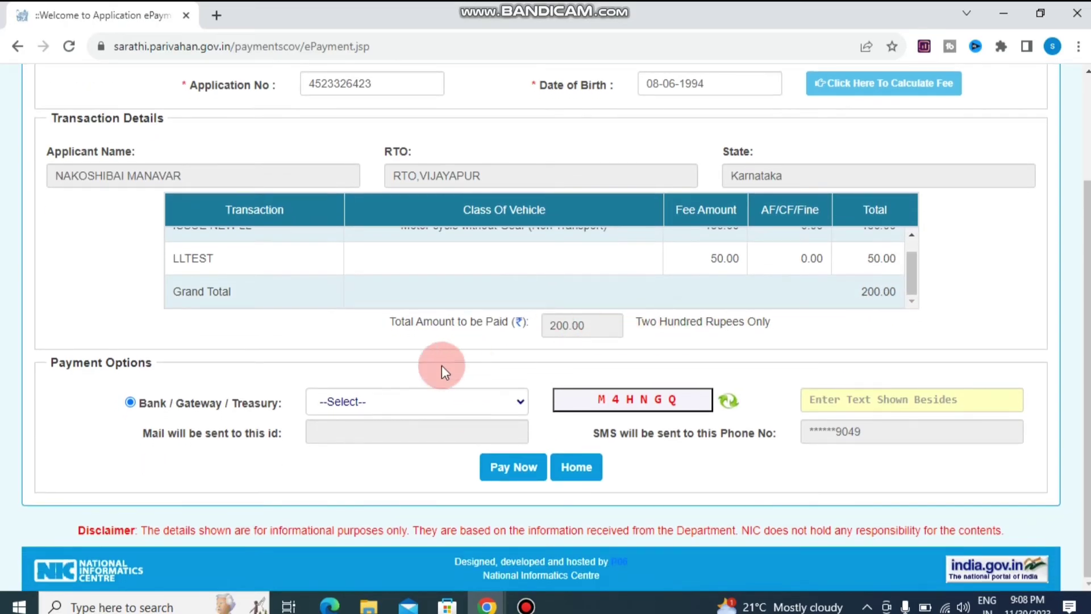
left_click(449, 400)
left_click(380, 436)
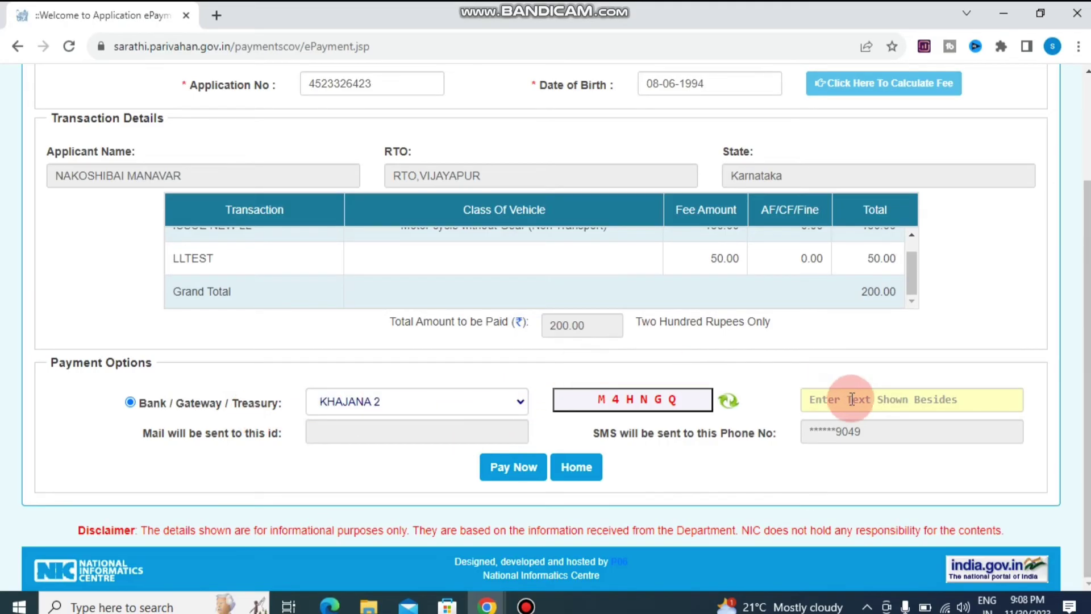
Fill in the captcha and request payment with Pay Now
left_click(821, 397)
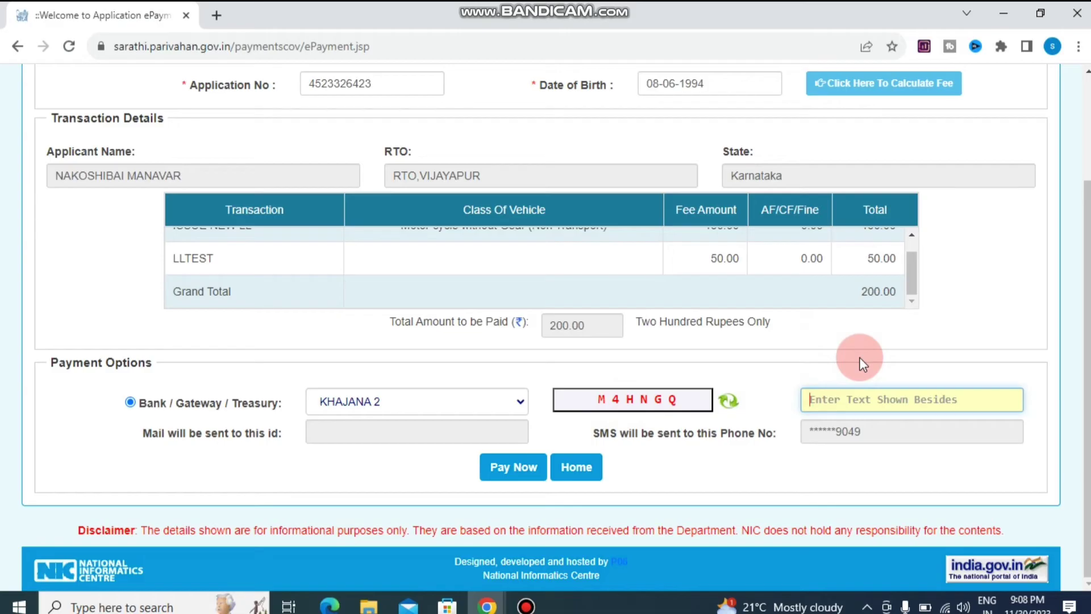
type("M")
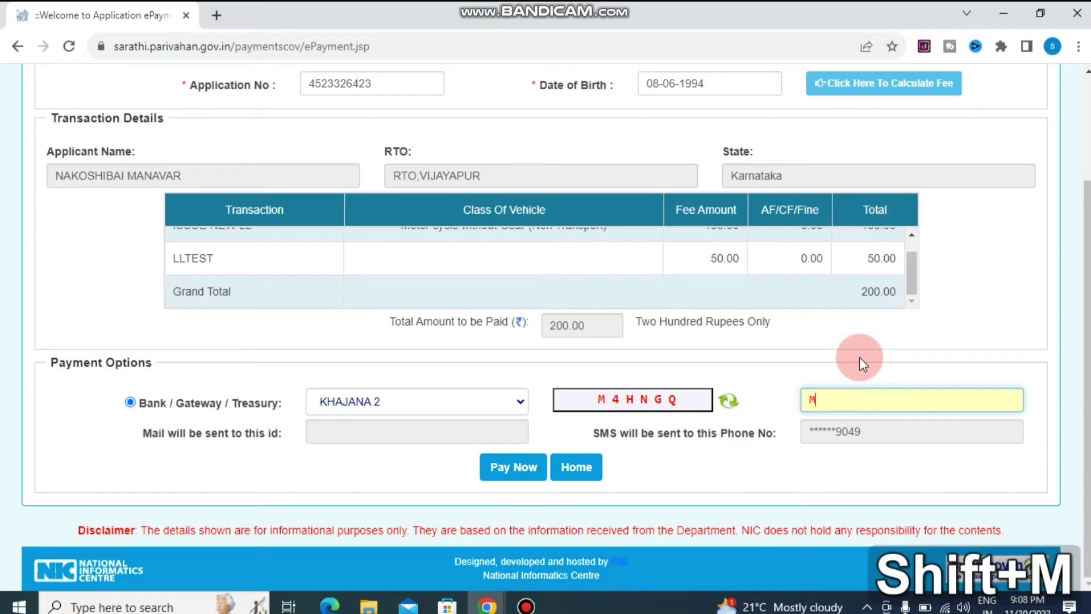
type("4H")
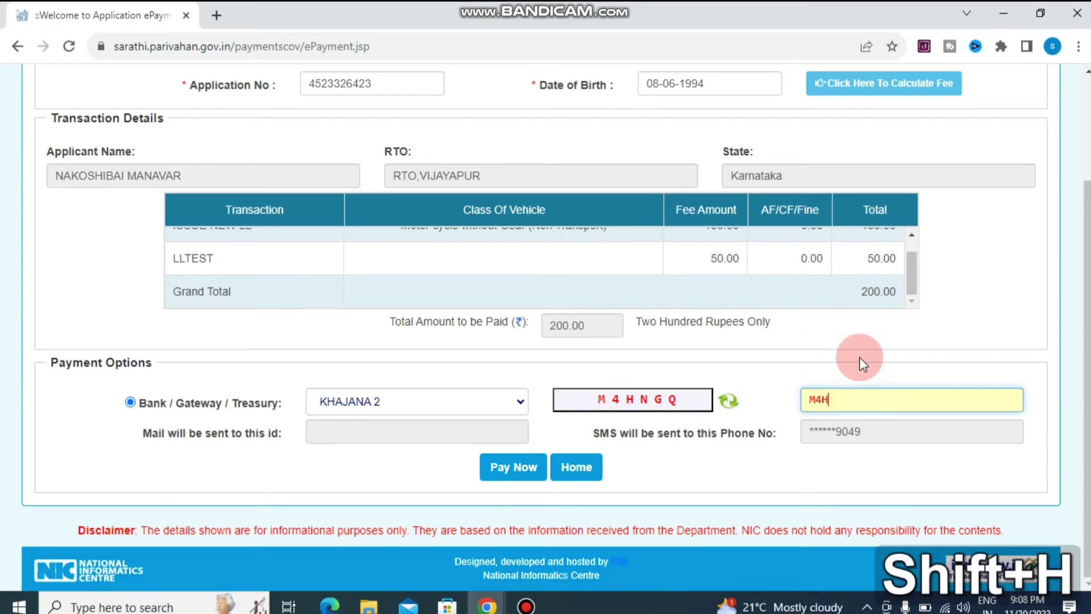
type("NG")
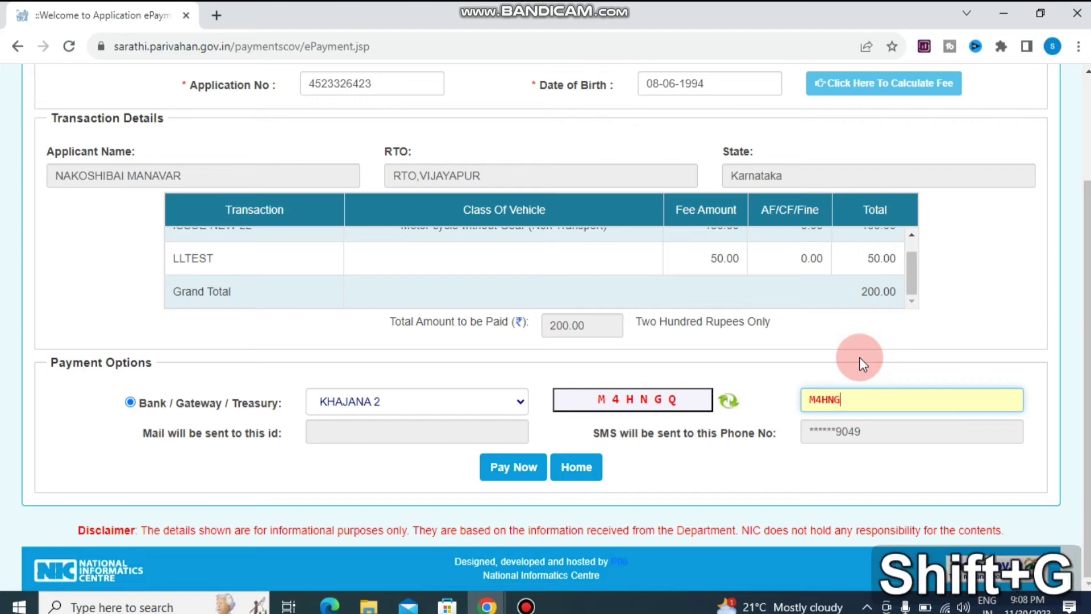
type("Q")
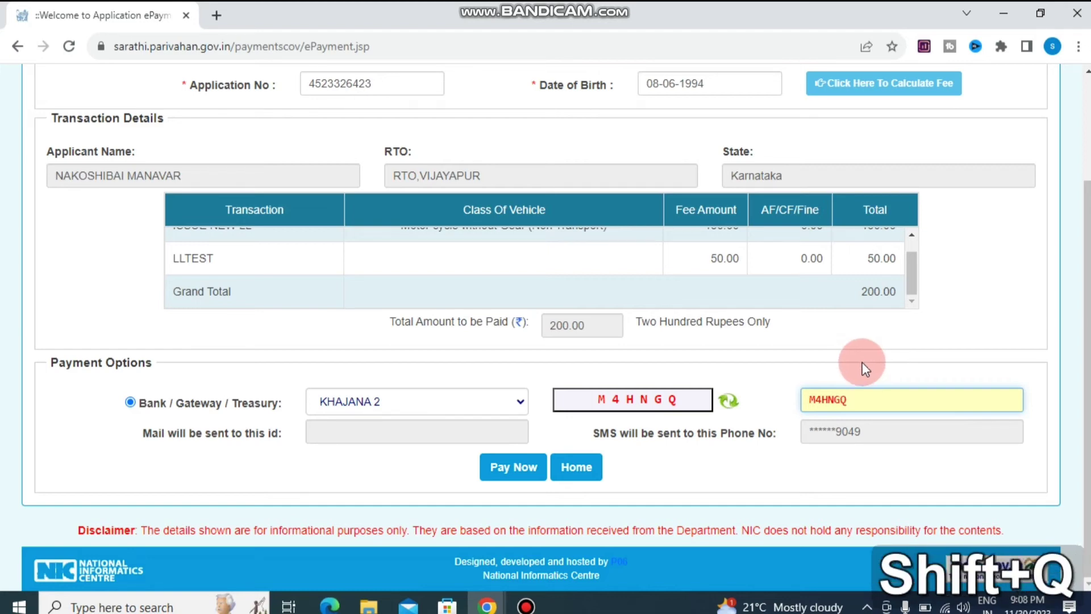
left_click(719, 464)
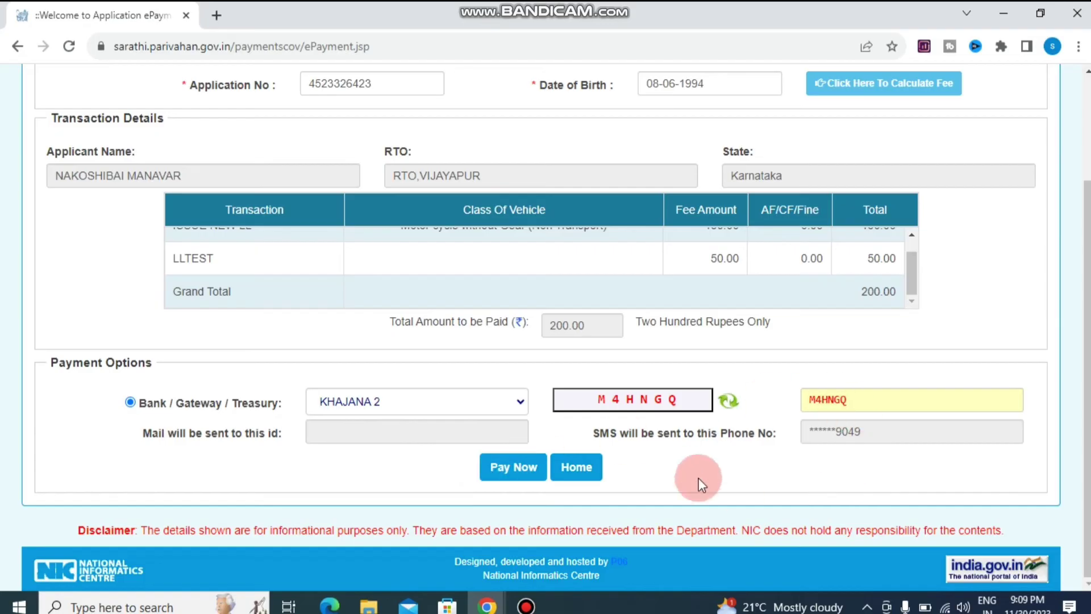
left_click(514, 467)
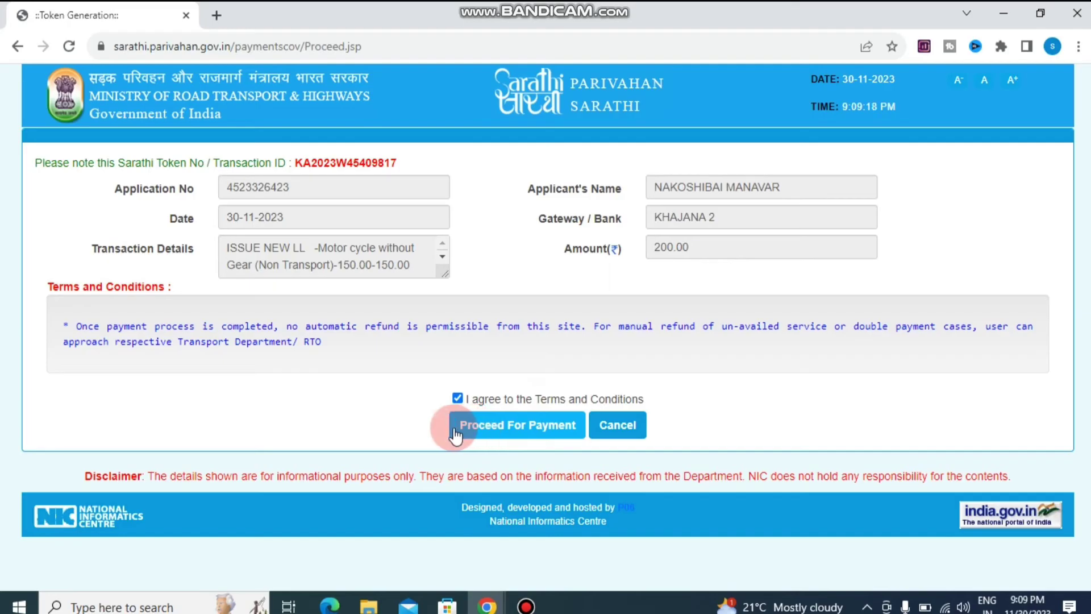
Agree to the Terms and Conditions and proceed to the treasury payment
left_click(547, 436)
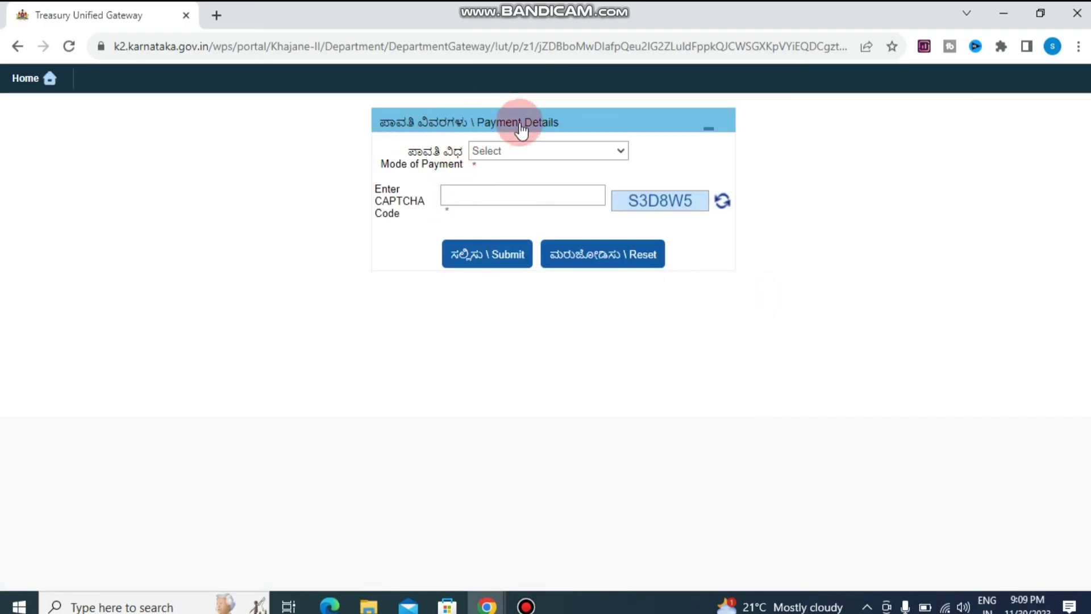
left_click(583, 151)
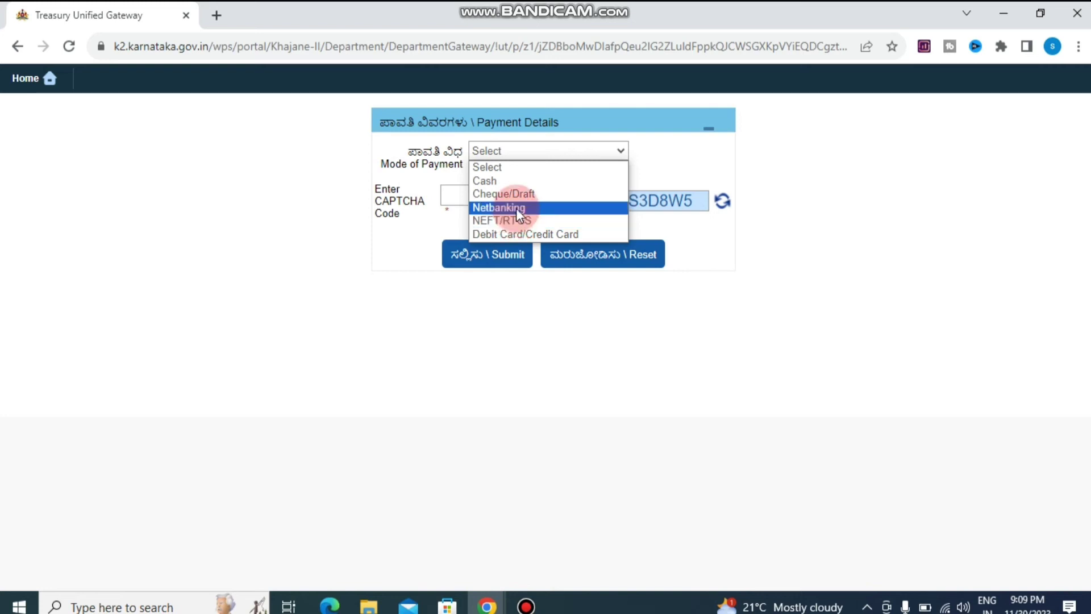
left_click(516, 208)
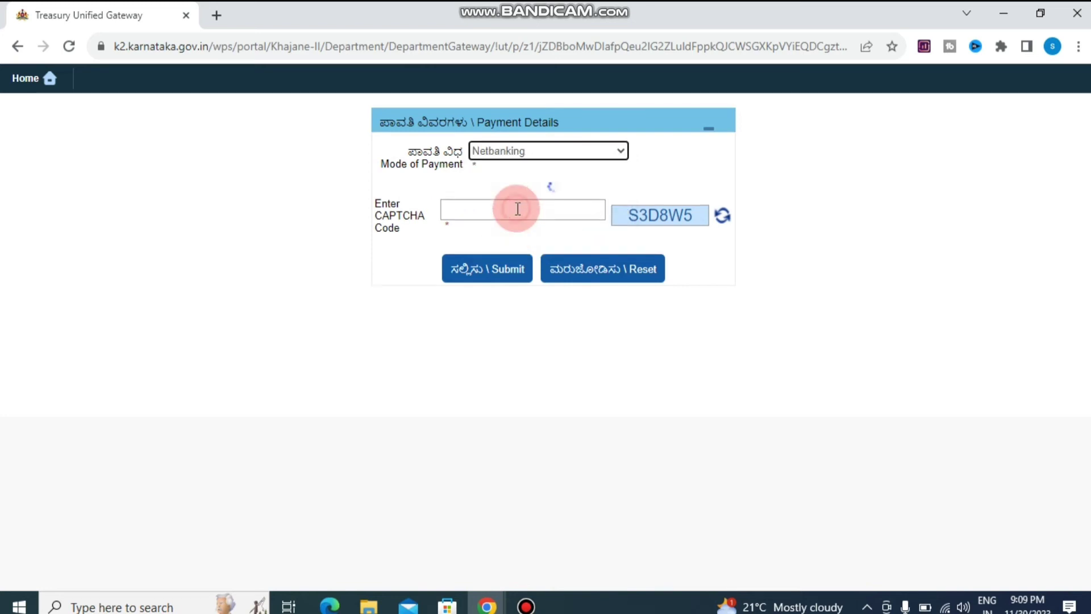
left_click(559, 200)
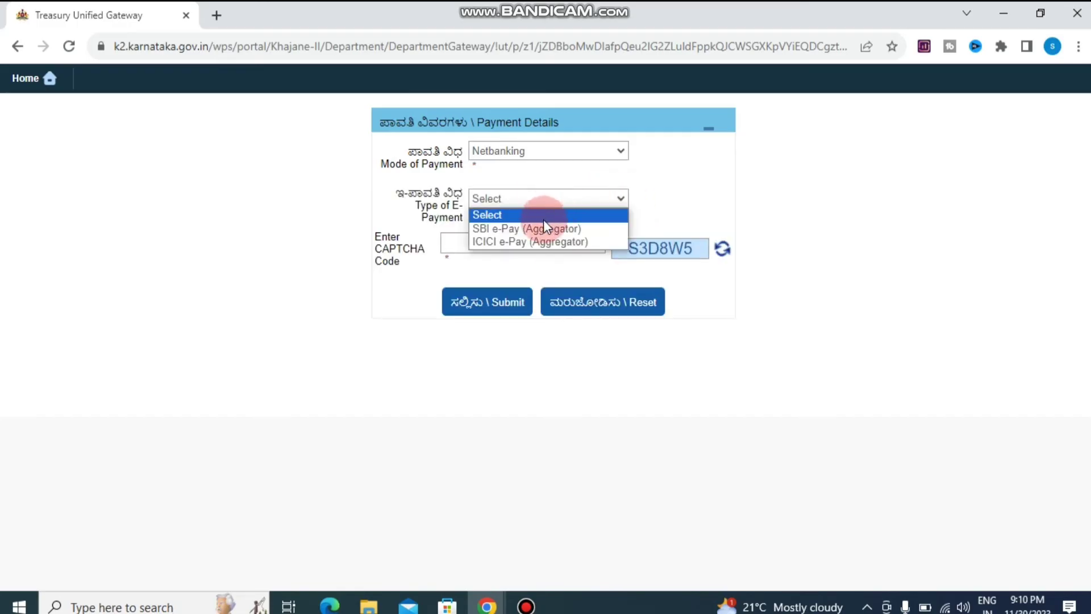
left_click(627, 175)
left_click(592, 155)
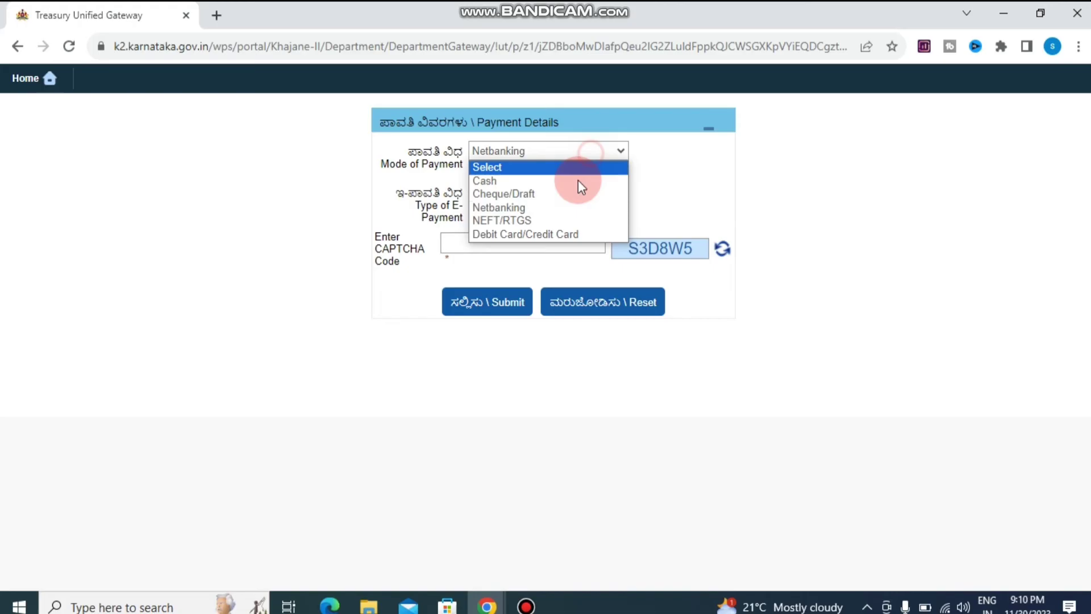
left_click(550, 219)
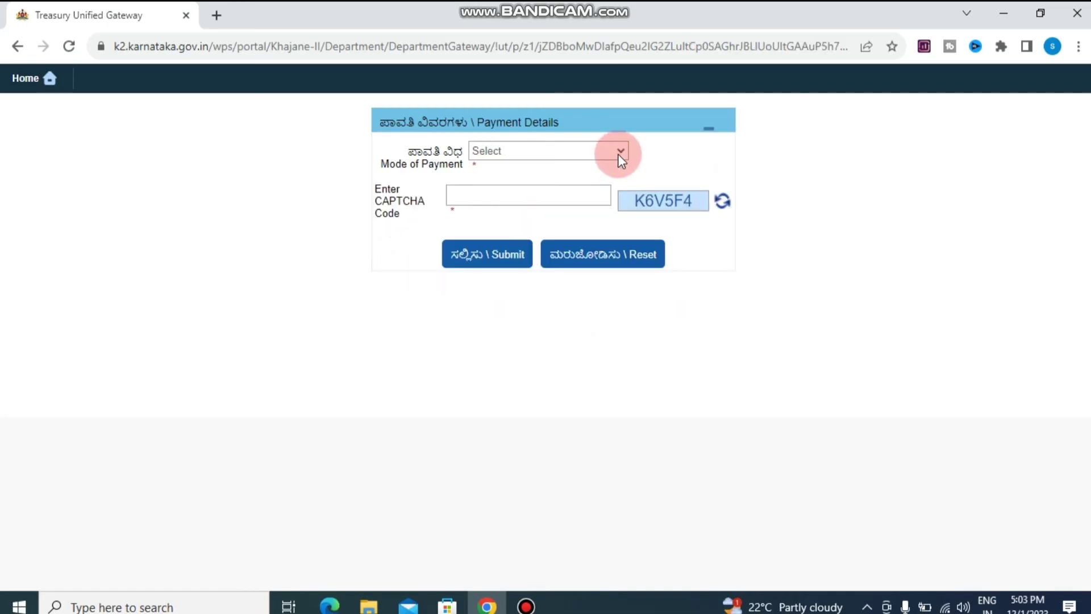
left_click(618, 155)
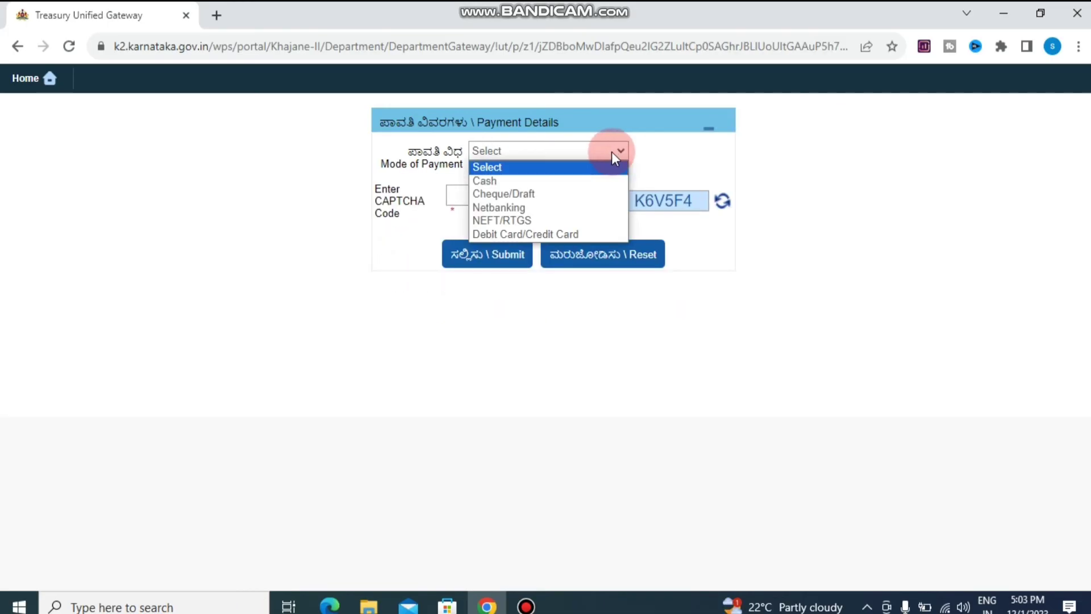
Set the payment mode to Netbanking with SBI e-Pay (Aggregator) as the e-payment type
left_click(520, 207)
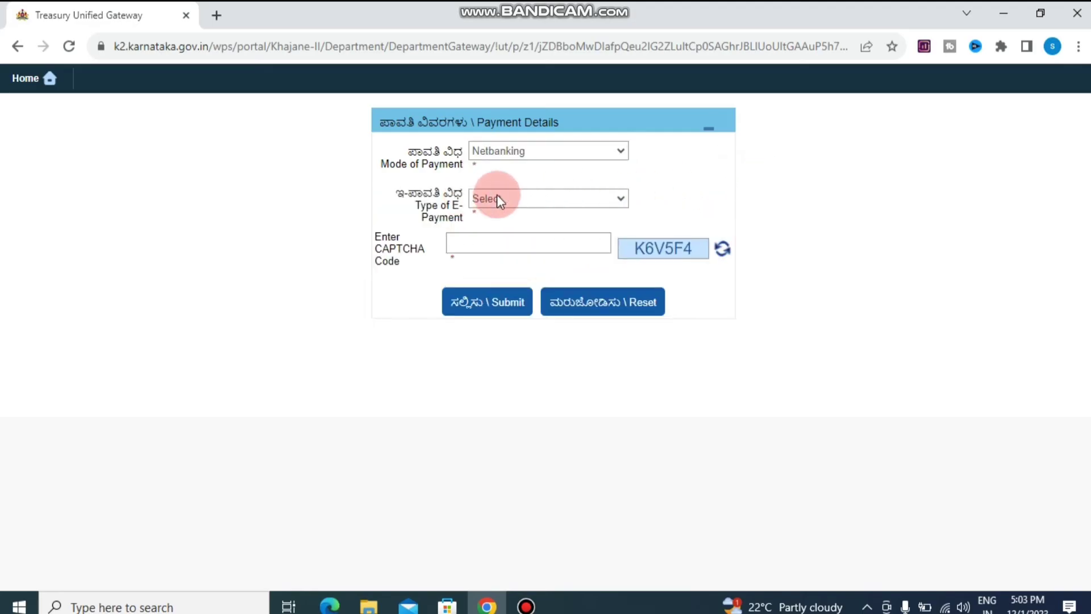
left_click(559, 201)
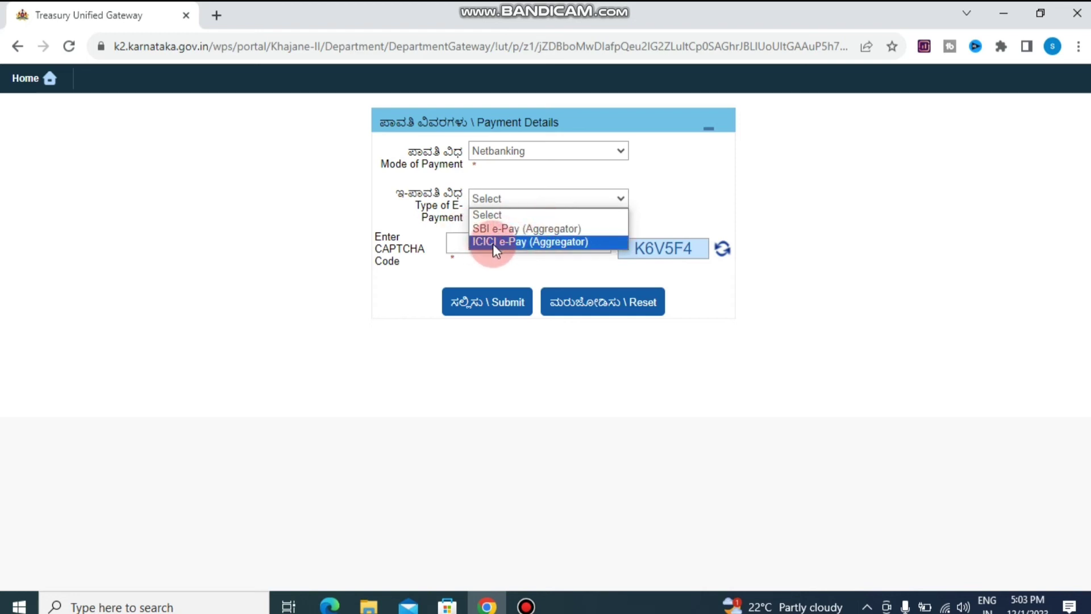
left_click(520, 230)
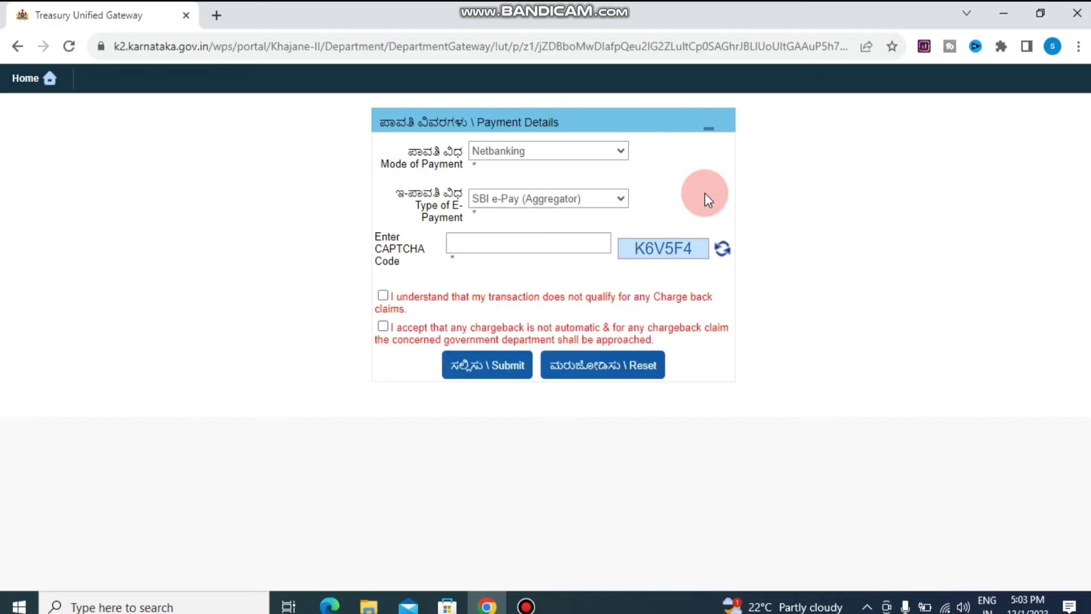
Enter captcha K6V5F4, tick both chargeback declarations, and submit the payment details
left_click(463, 244)
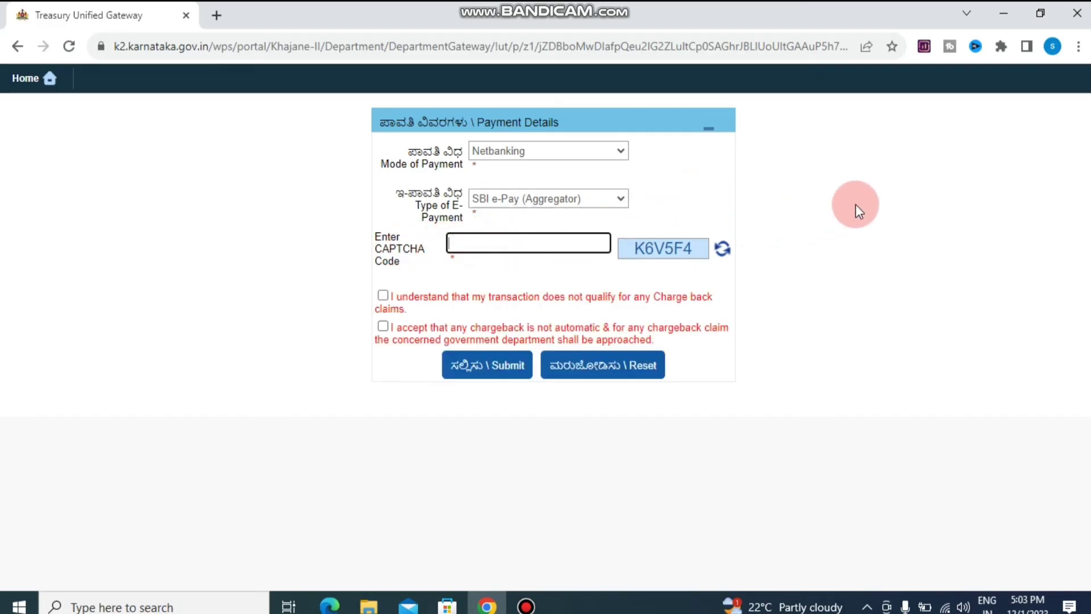
type("K")
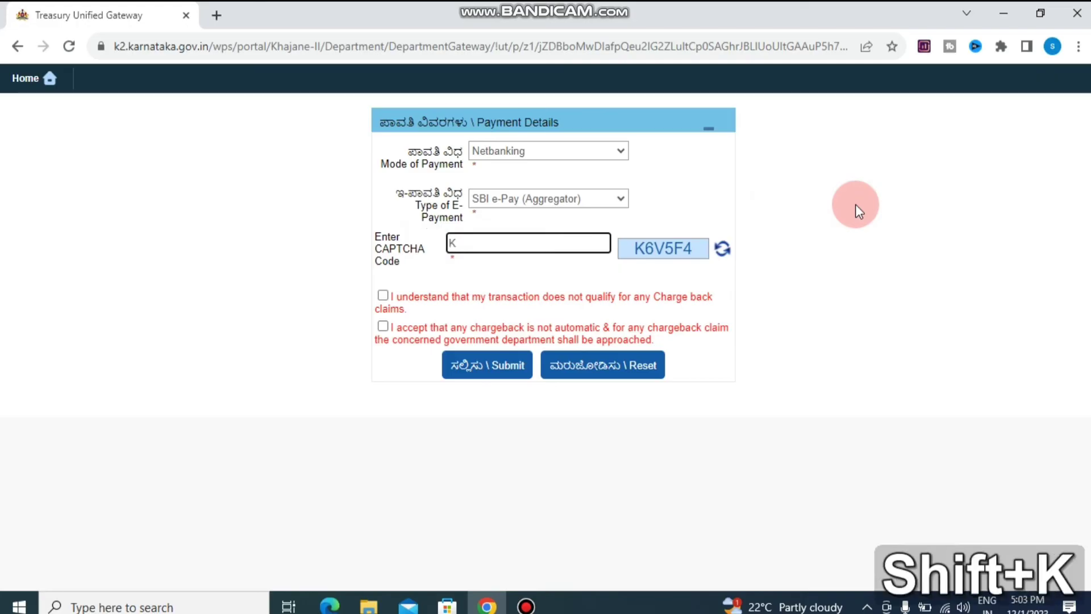
type("6V")
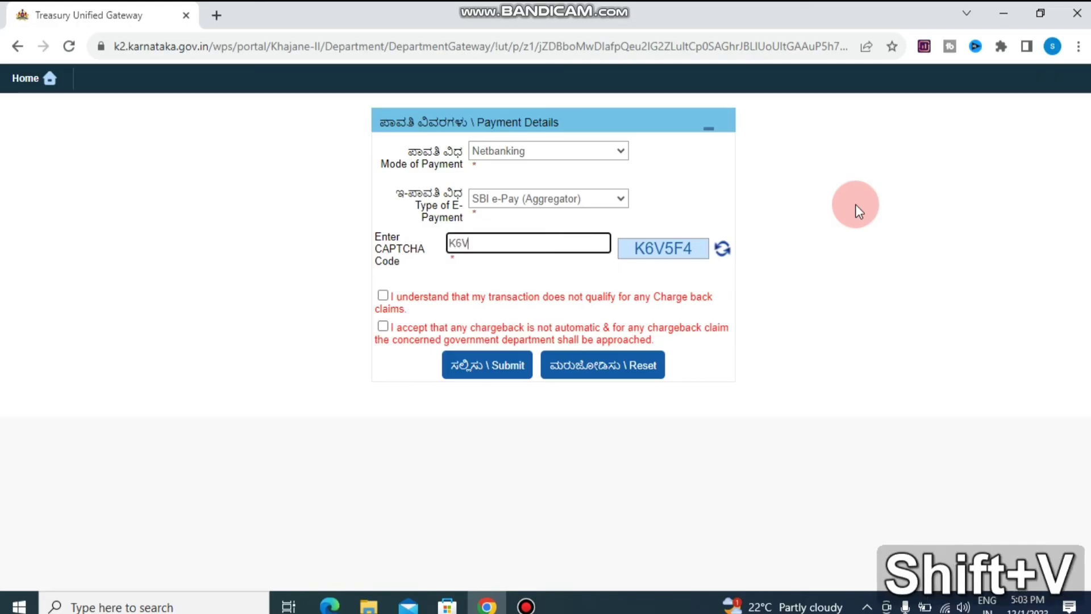
type("5")
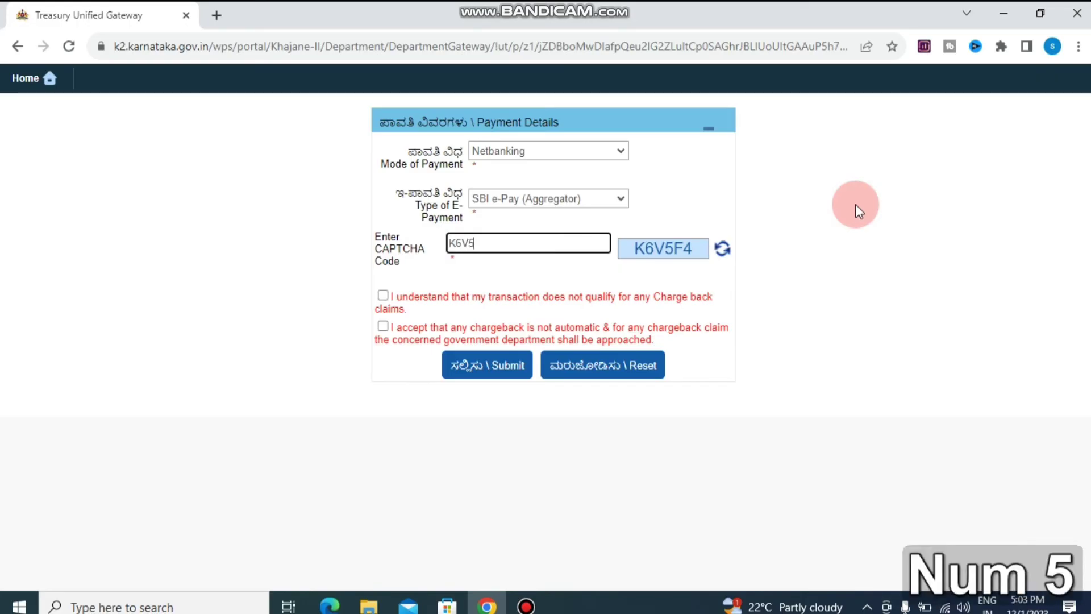
type("F4")
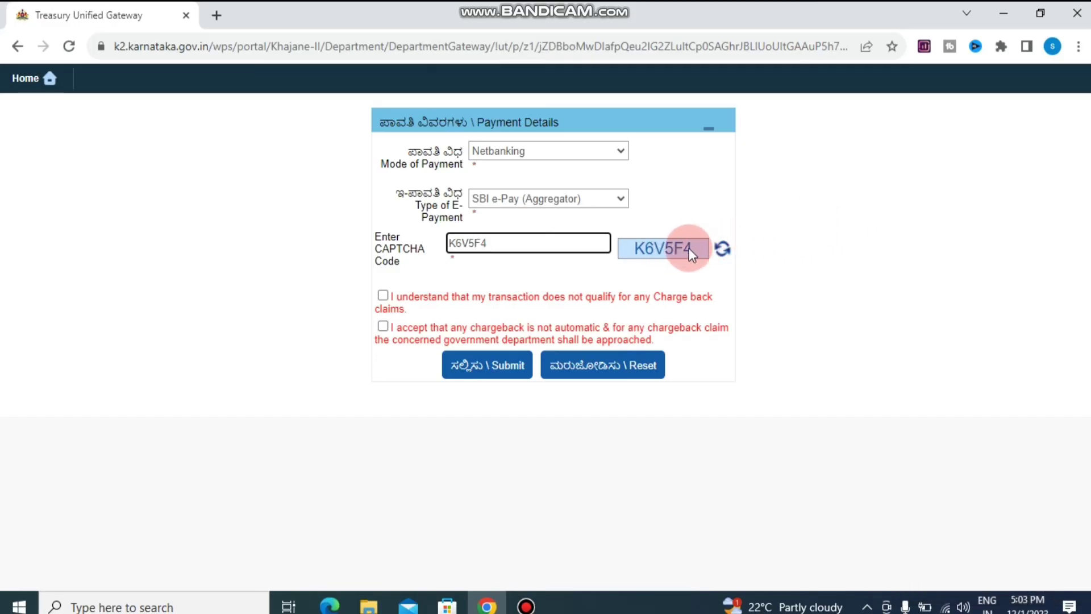
left_click(383, 296)
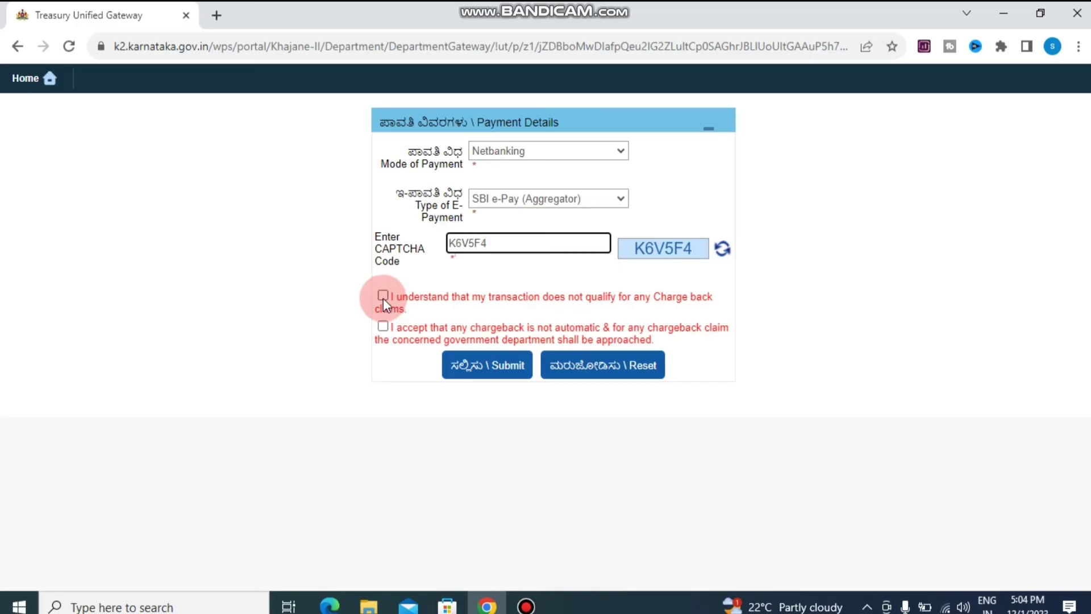
left_click(383, 295)
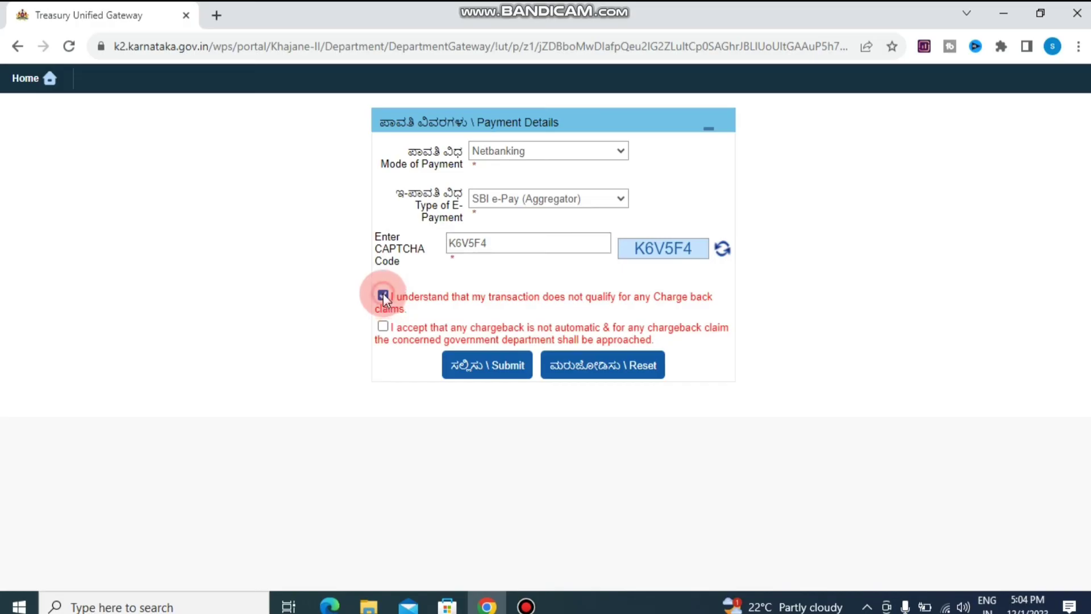
left_click(383, 328)
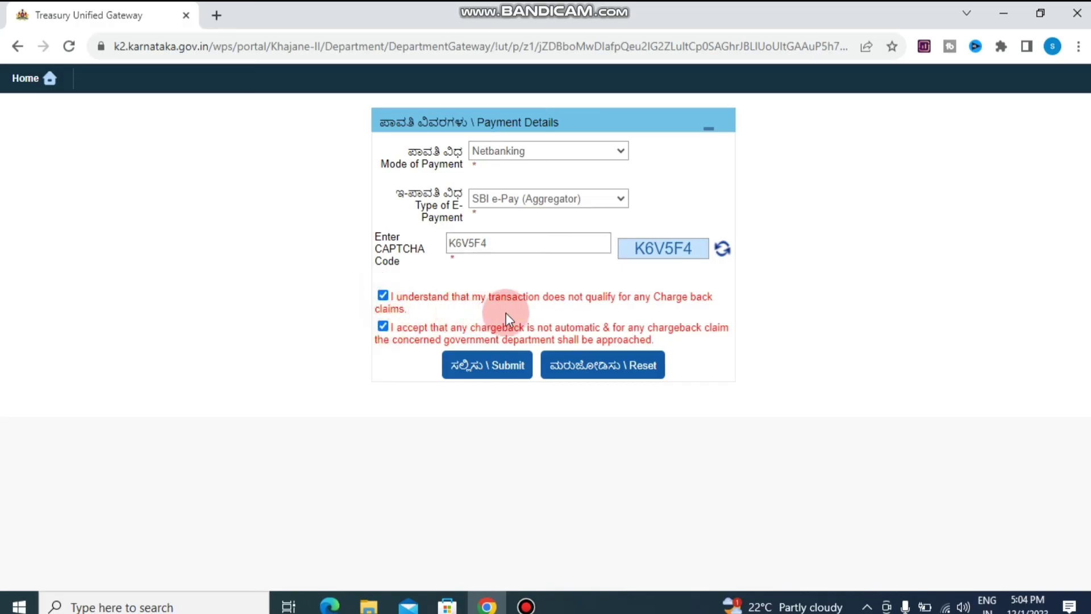
left_click(498, 368)
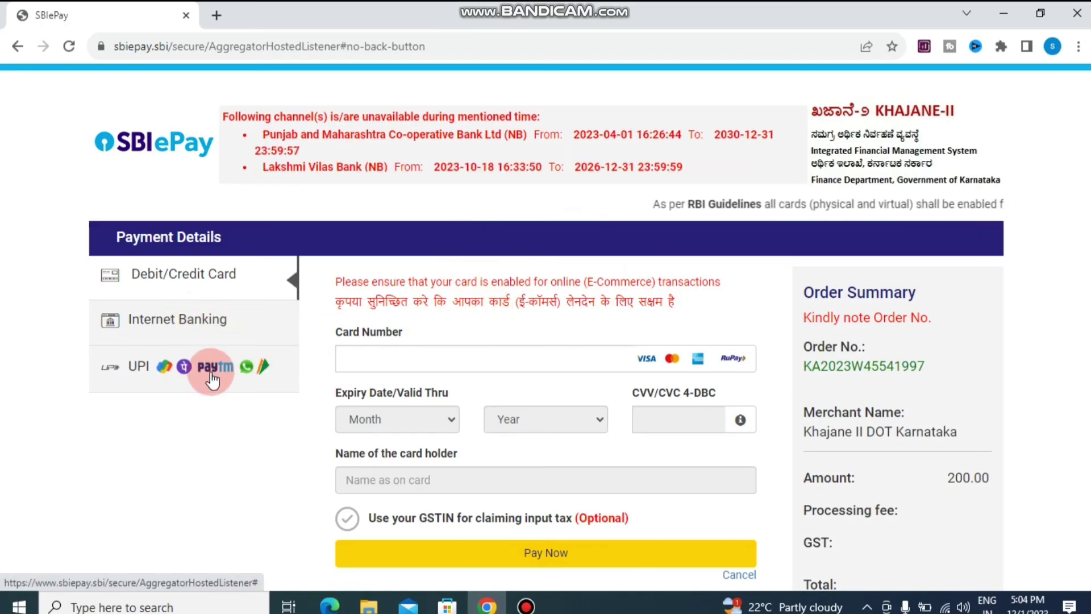
Pay the 200.00 INR fee using the UPI QR option in SBI ePay
scroll(401, 364, "down", 1)
scroll(401, 359, "down", 1)
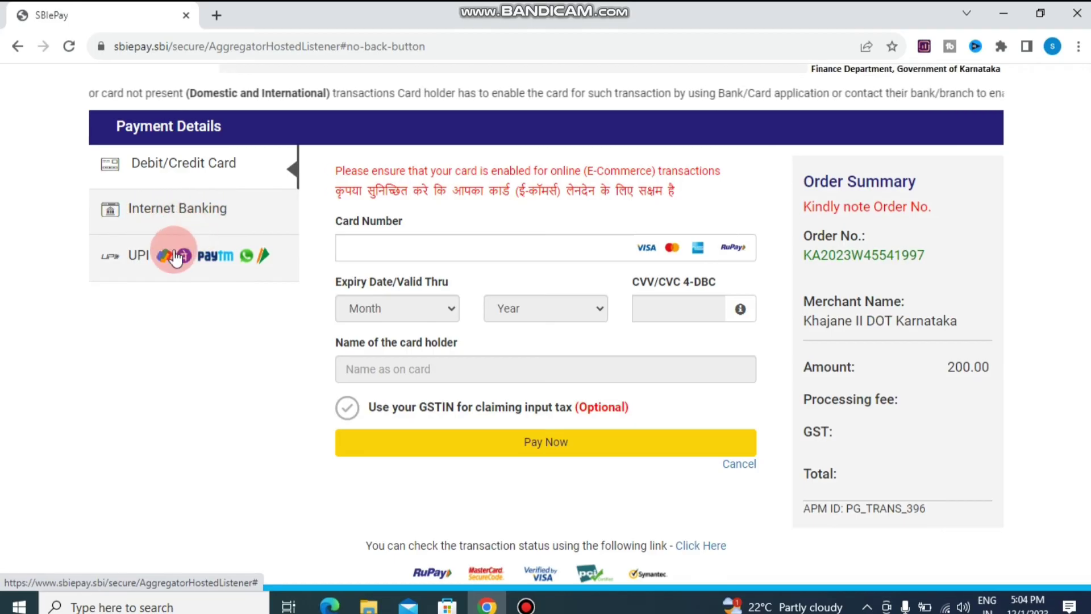
left_click(196, 259)
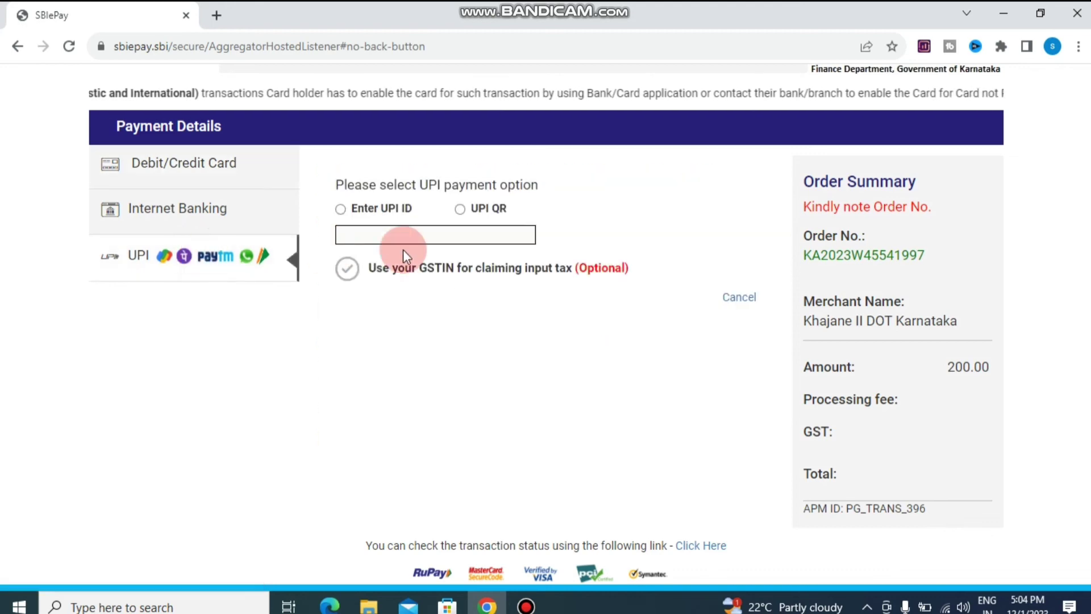
left_click(460, 209)
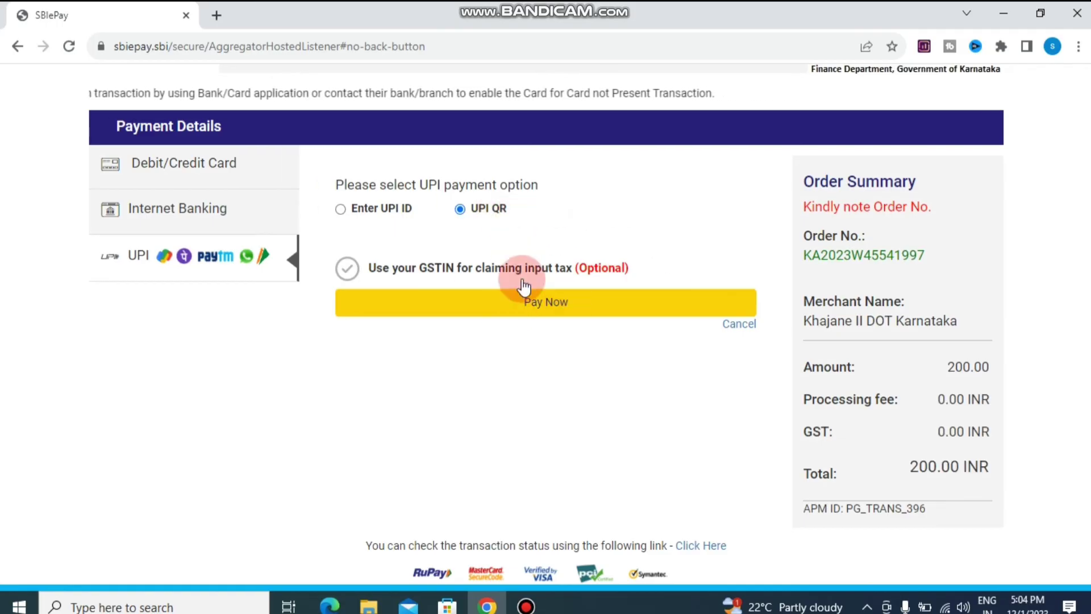
left_click(529, 307)
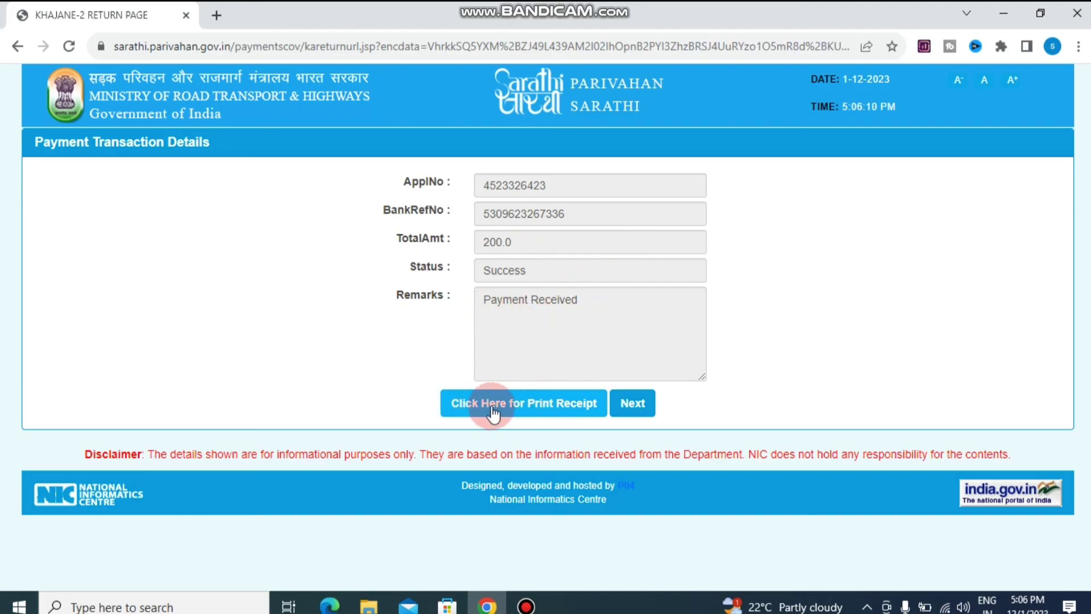
Open the Print Receipt page for the RTO Vijayapur fee receipt
left_click(558, 414)
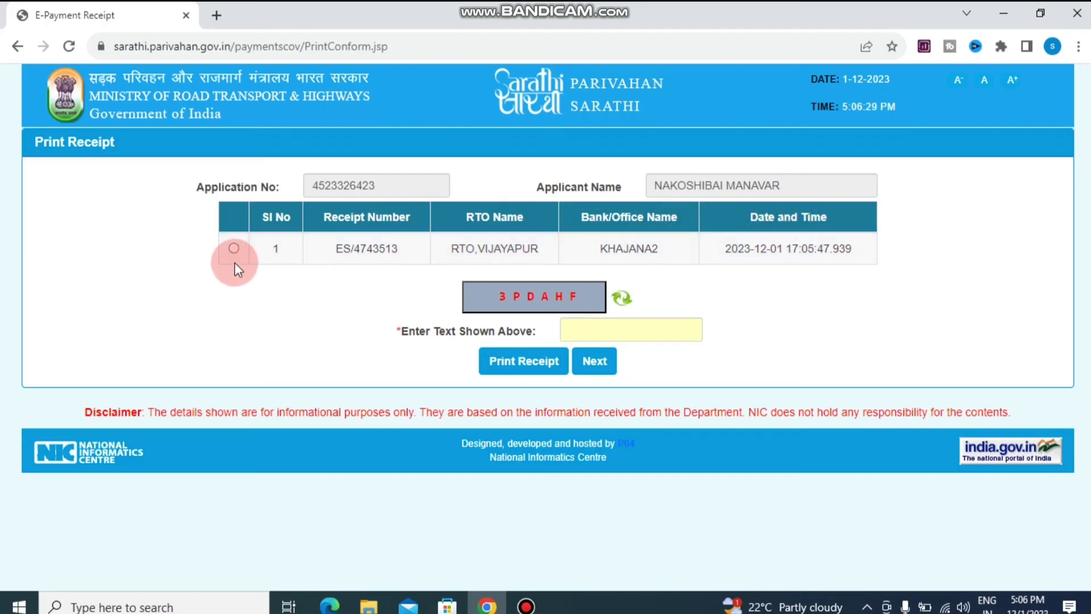
Select receipt row 1, enter captcha 3PDAHF, copy the receipt number, and open the printable receipt
left_click(234, 248)
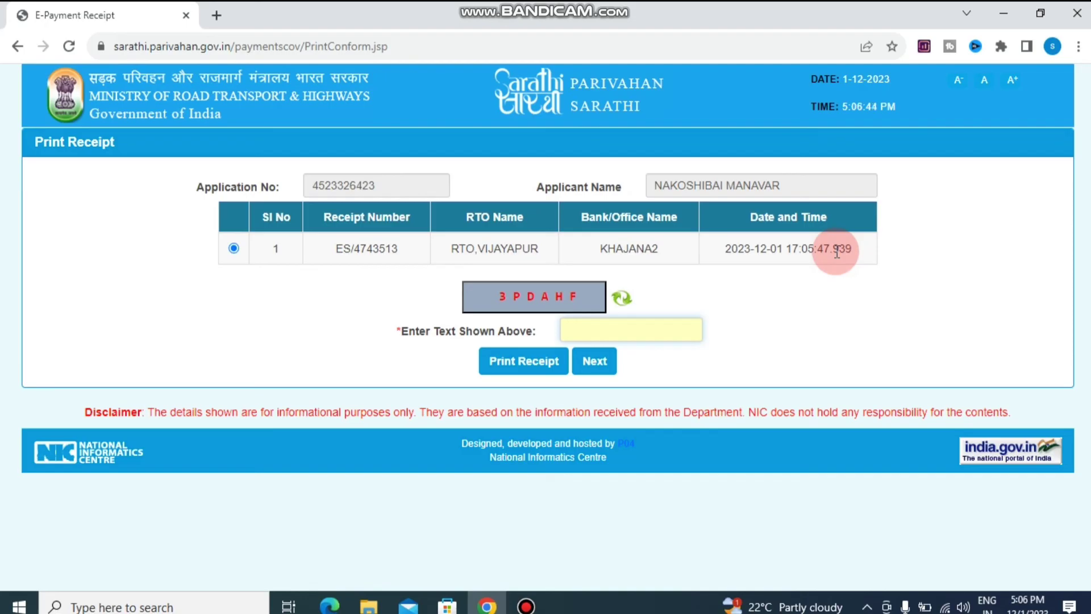
type("3")
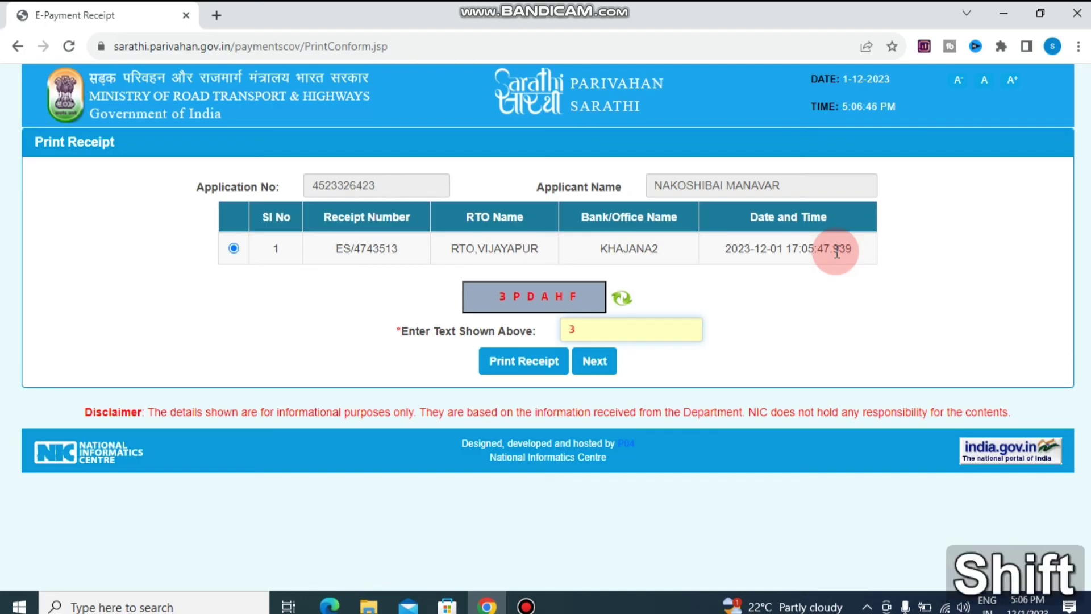
type("PDAHF")
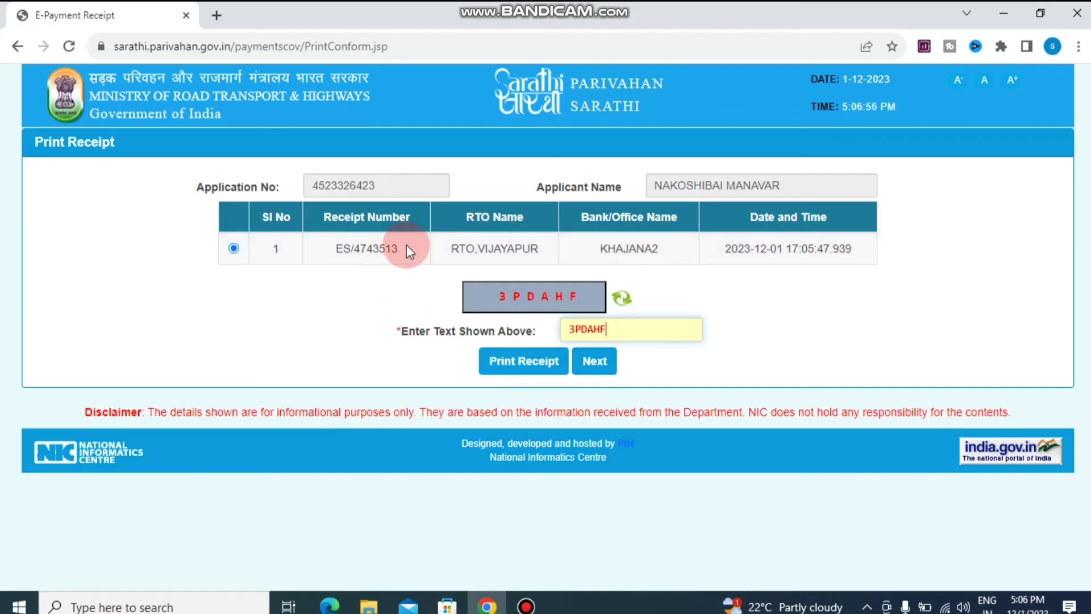
left_click_drag(401, 248, 332, 261)
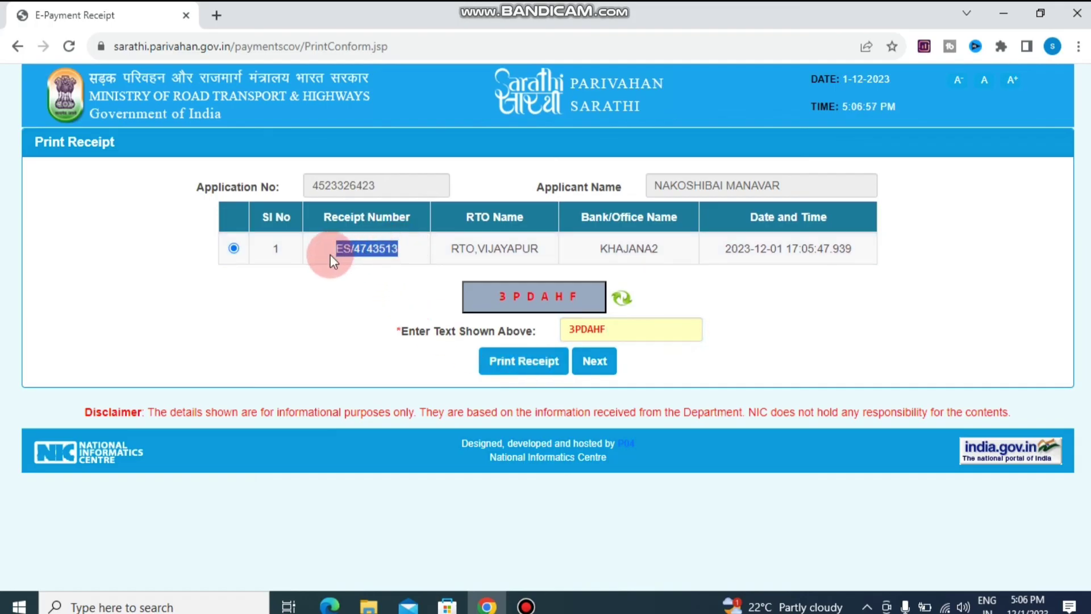
key("ctrl+c")
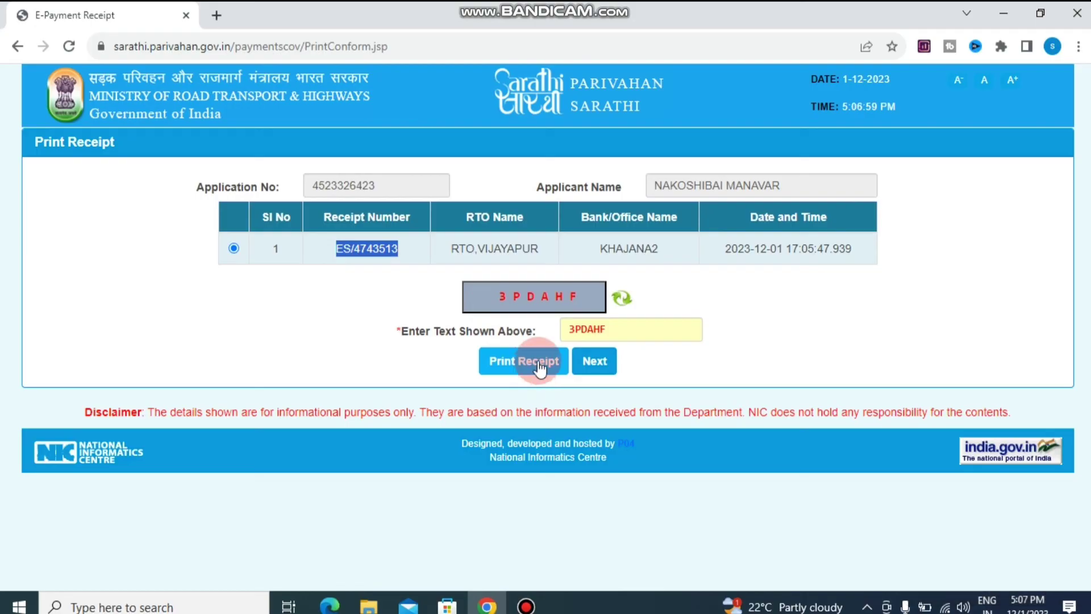
left_click(538, 375)
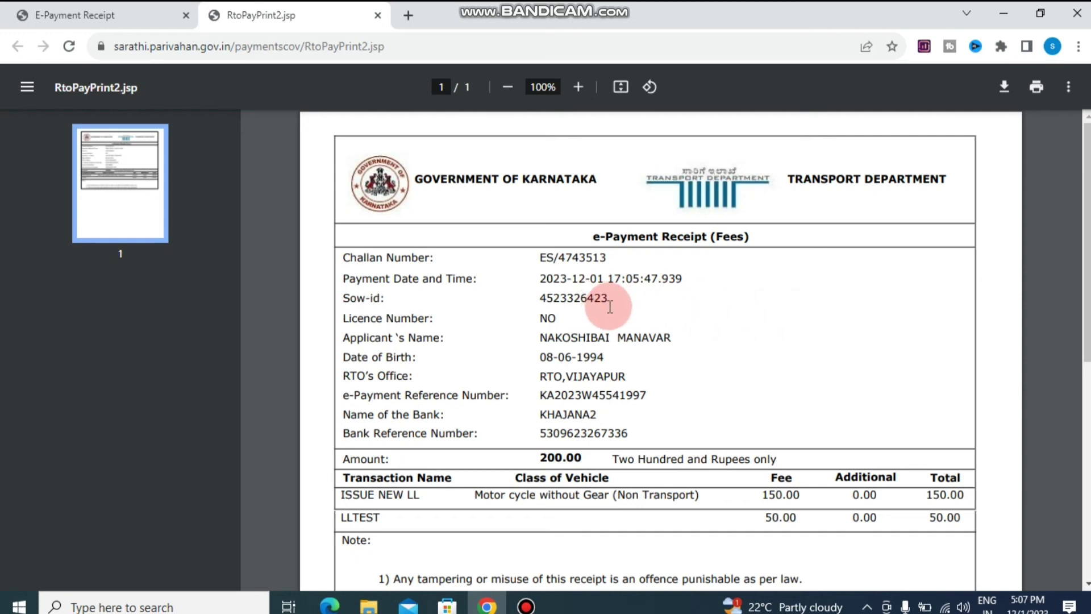
scroll(714, 309, "down", 3)
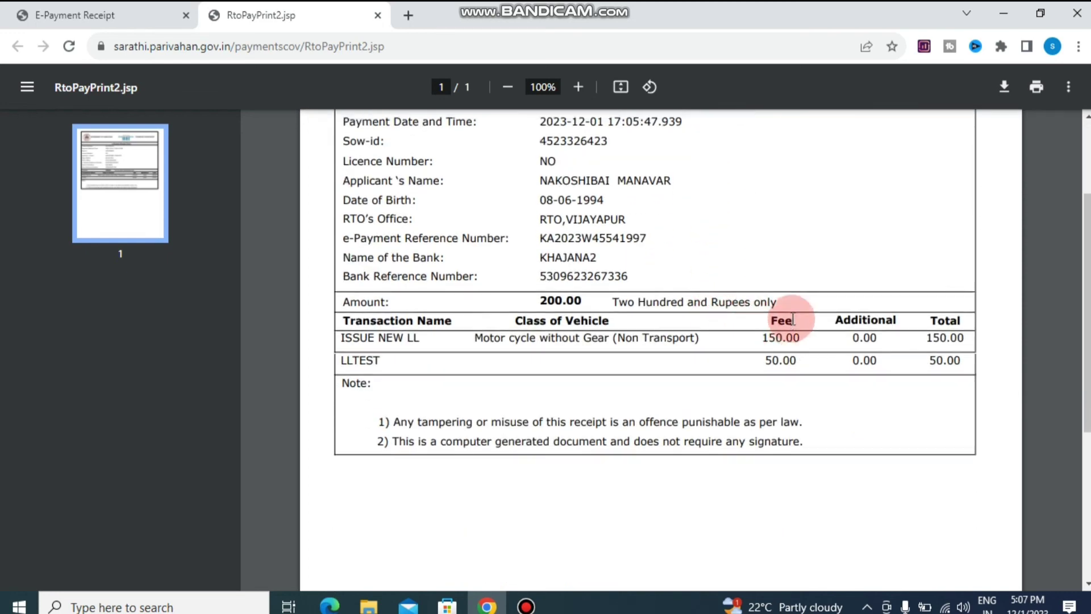
scroll(713, 316, "up", 3)
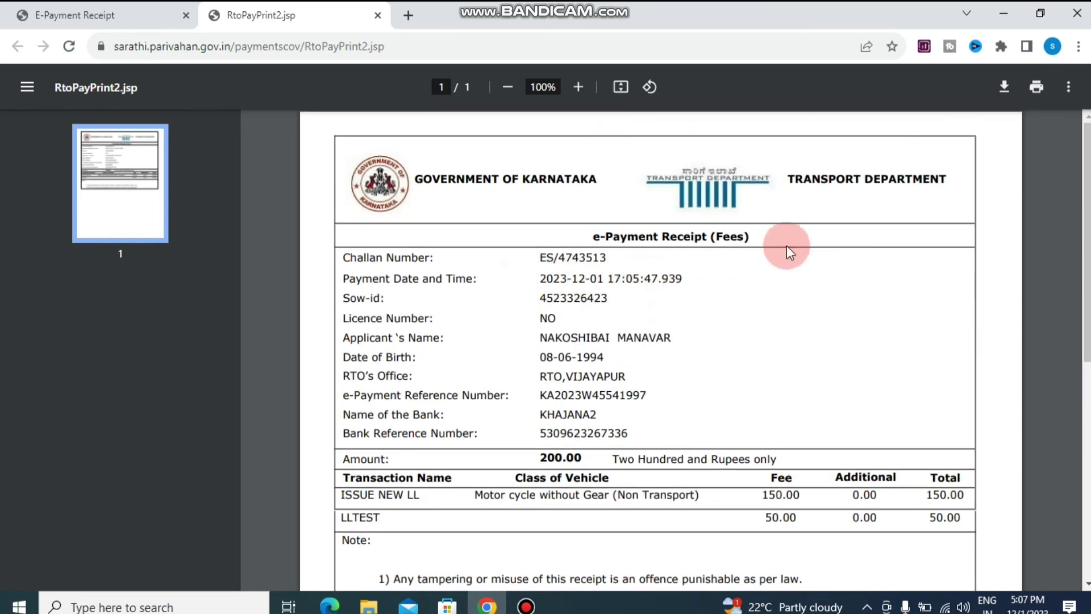
scroll(802, 255, "down", 8)
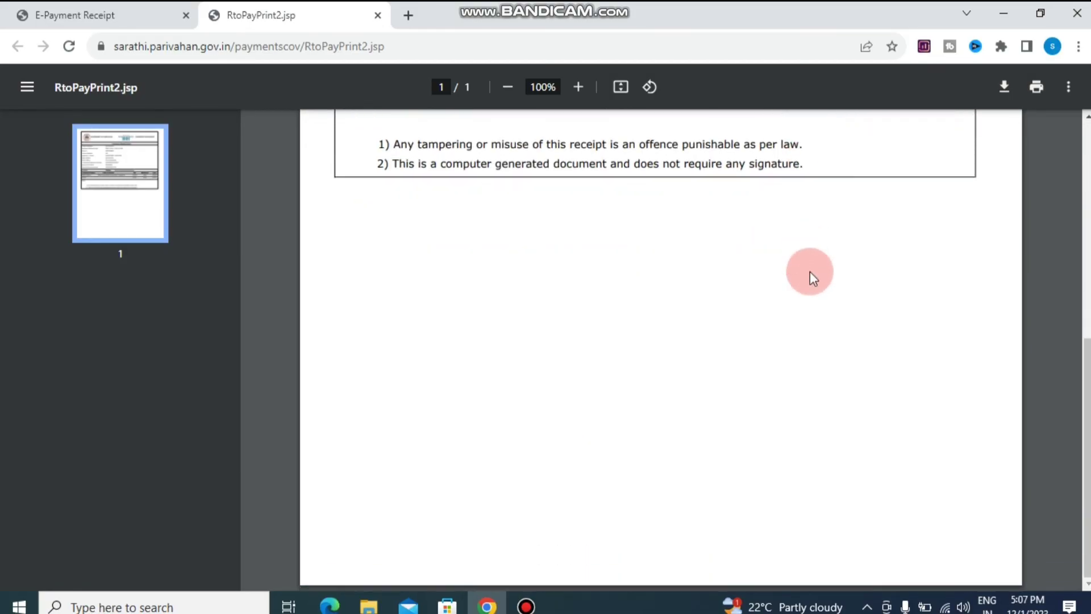
scroll(811, 273, "up", 4)
scroll(811, 273, "up", 3)
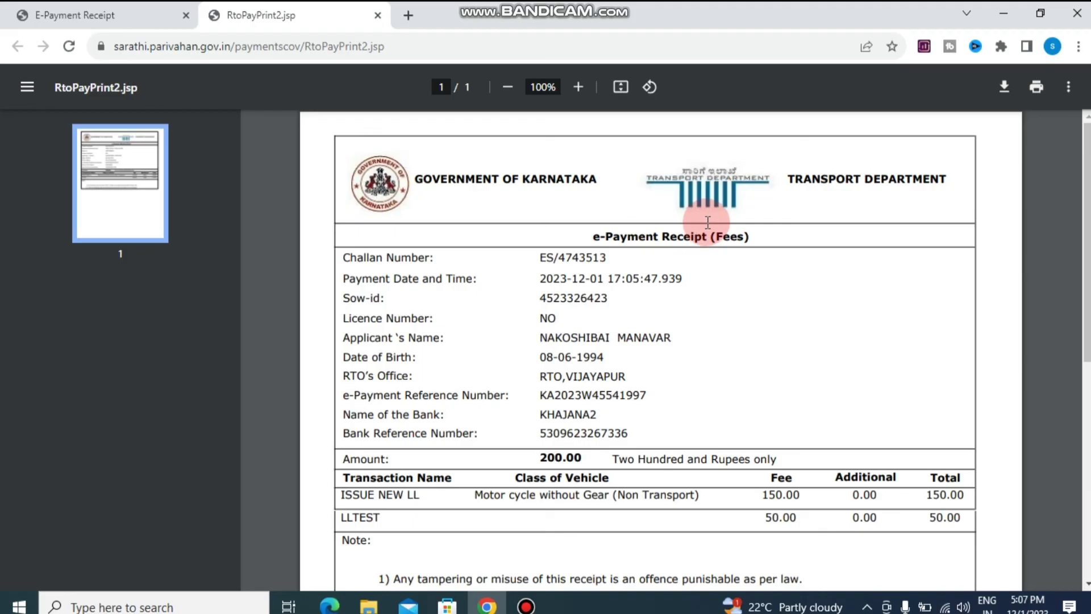
scroll(710, 228, "down", 2)
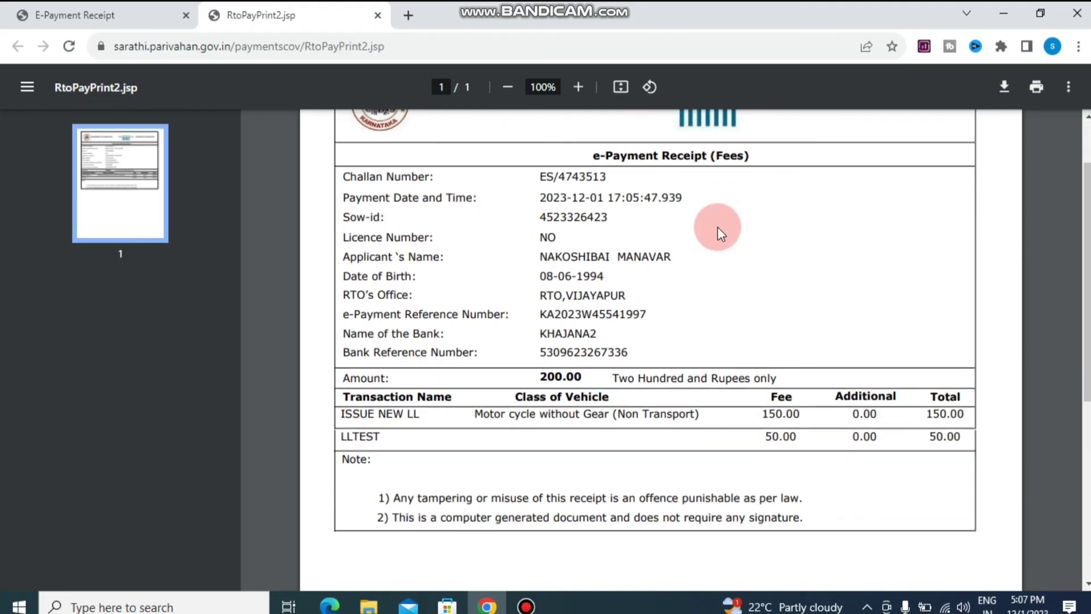